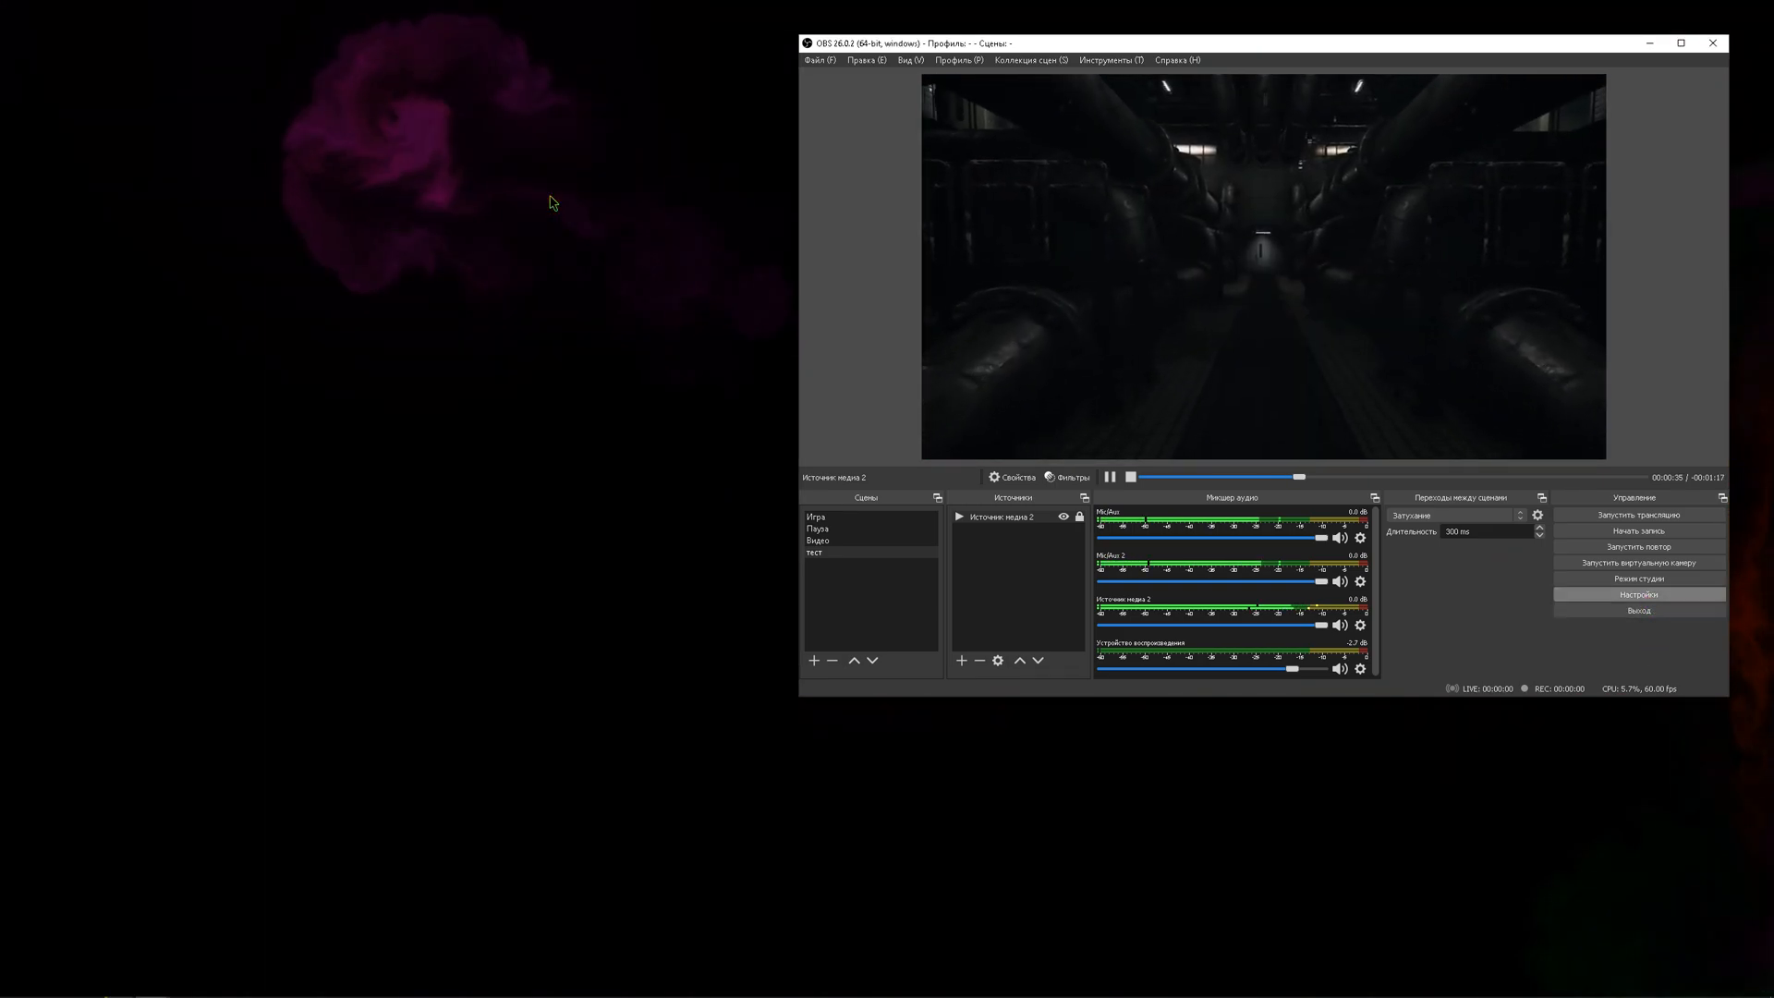
Open OBS Settings and move its window to the left side of the screen.
{"action": "left_click", "coordinate": [1638, 594]}
{"action": "left_click_drag", "start_coordinate": [1180, 121], "coordinate": [301, 81]}
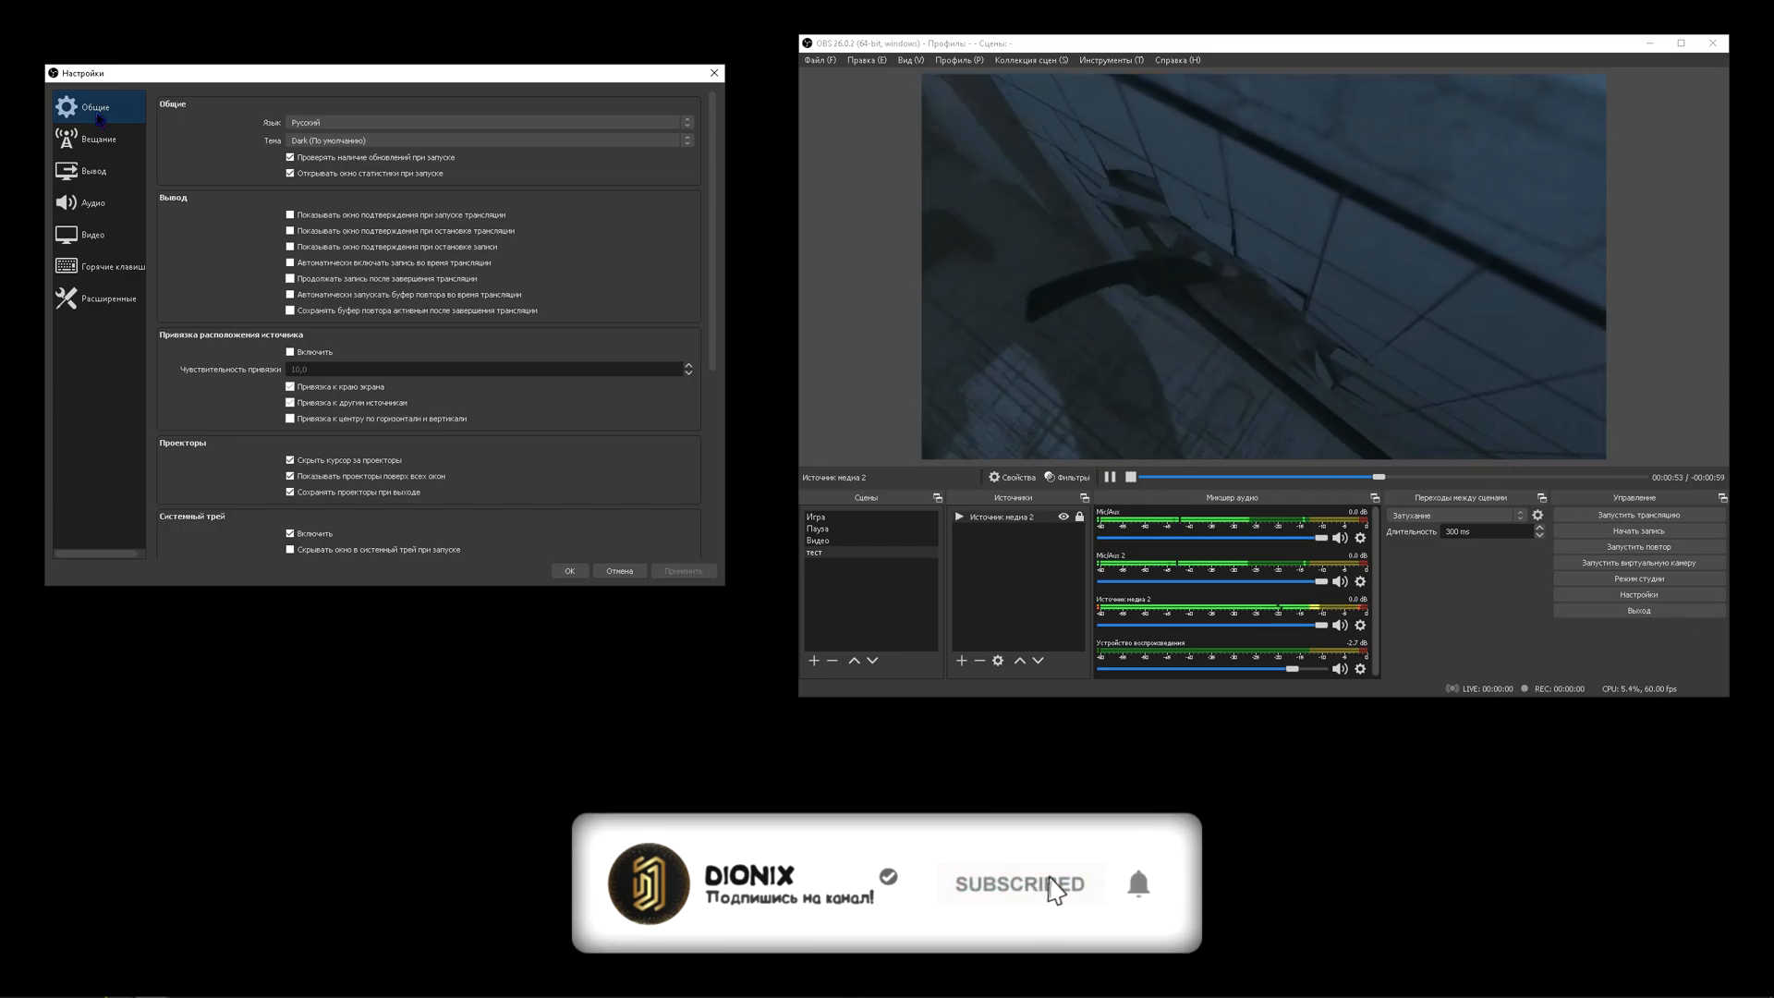
Keep Русский as the interface language and switch the theme to Acri.
{"action": "left_click", "coordinate": [292, 121]}
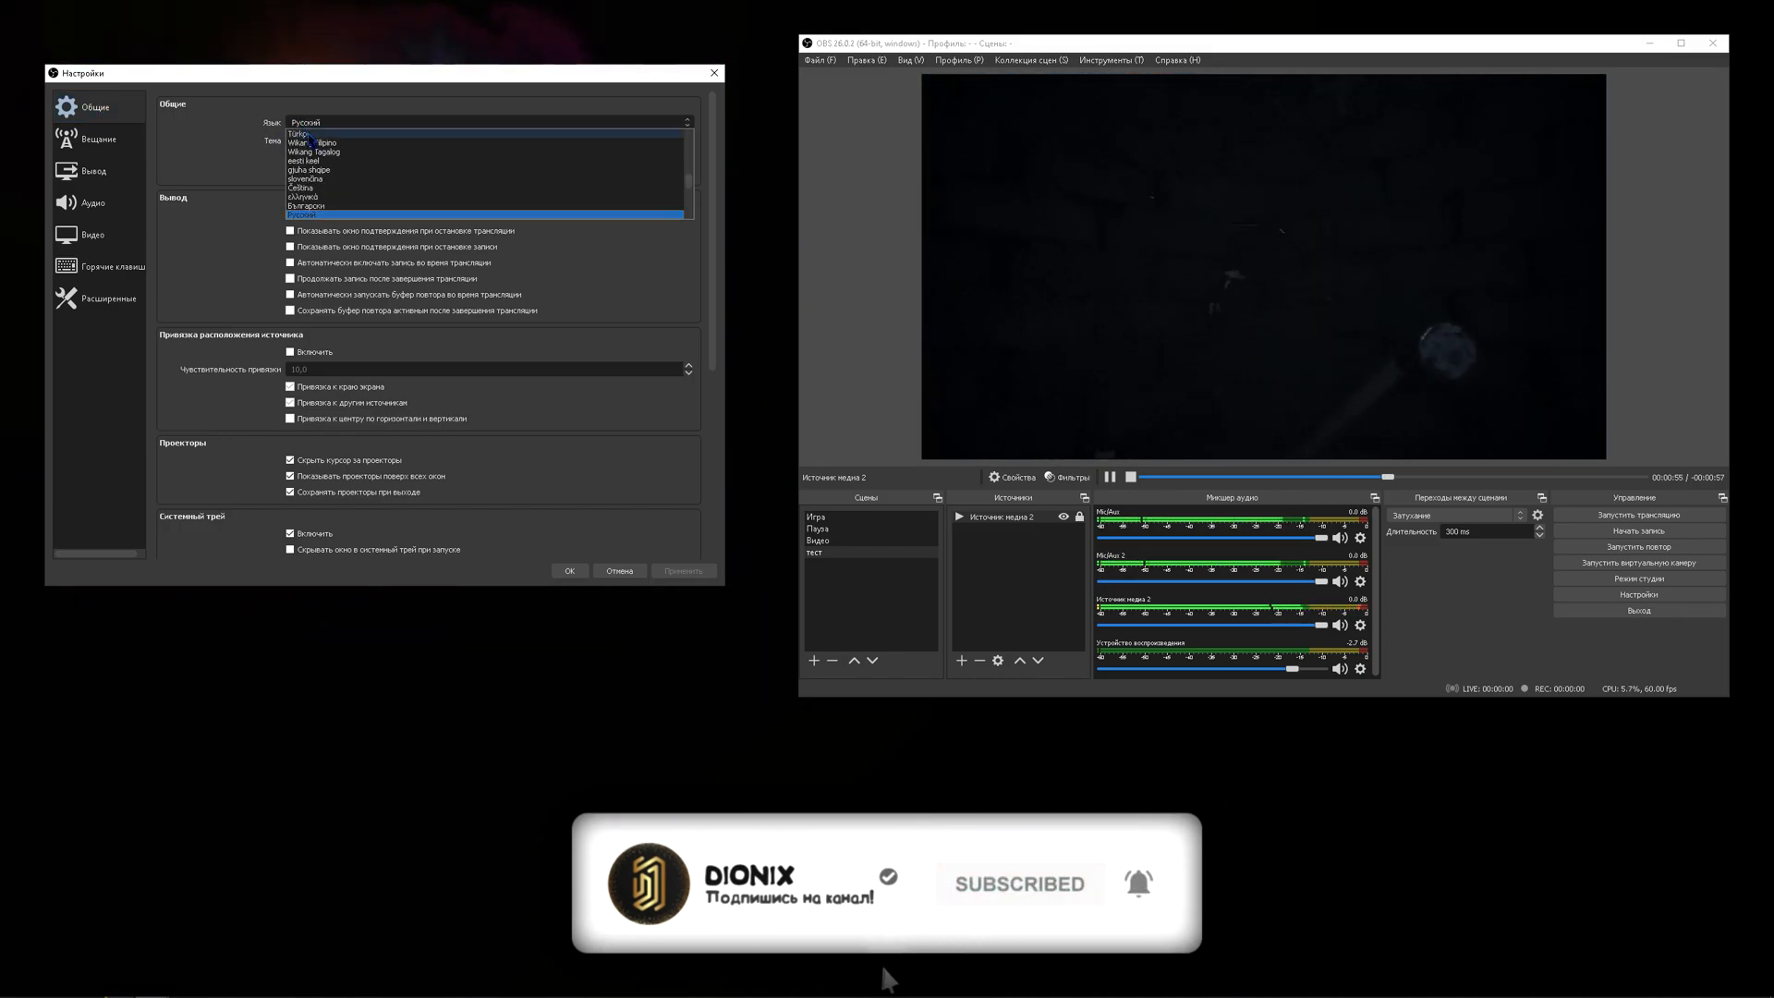
{"action": "left_click", "coordinate": [310, 215]}
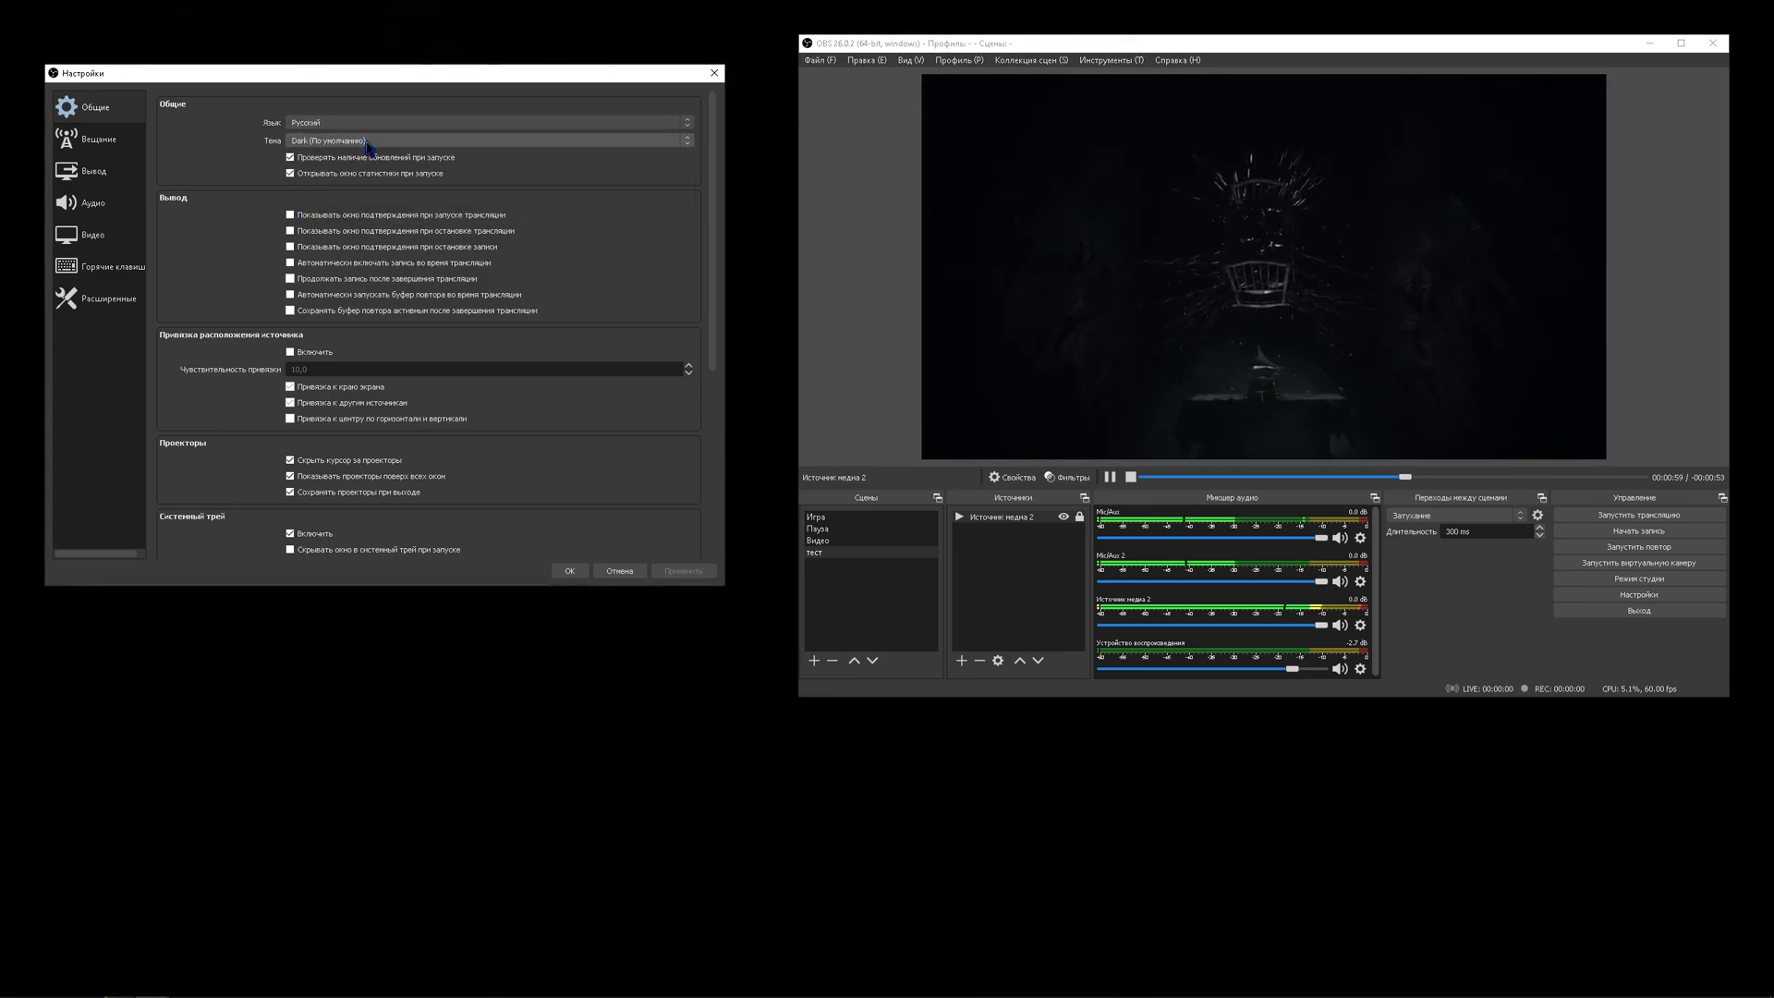
{"action": "left_click", "coordinate": [367, 142]}
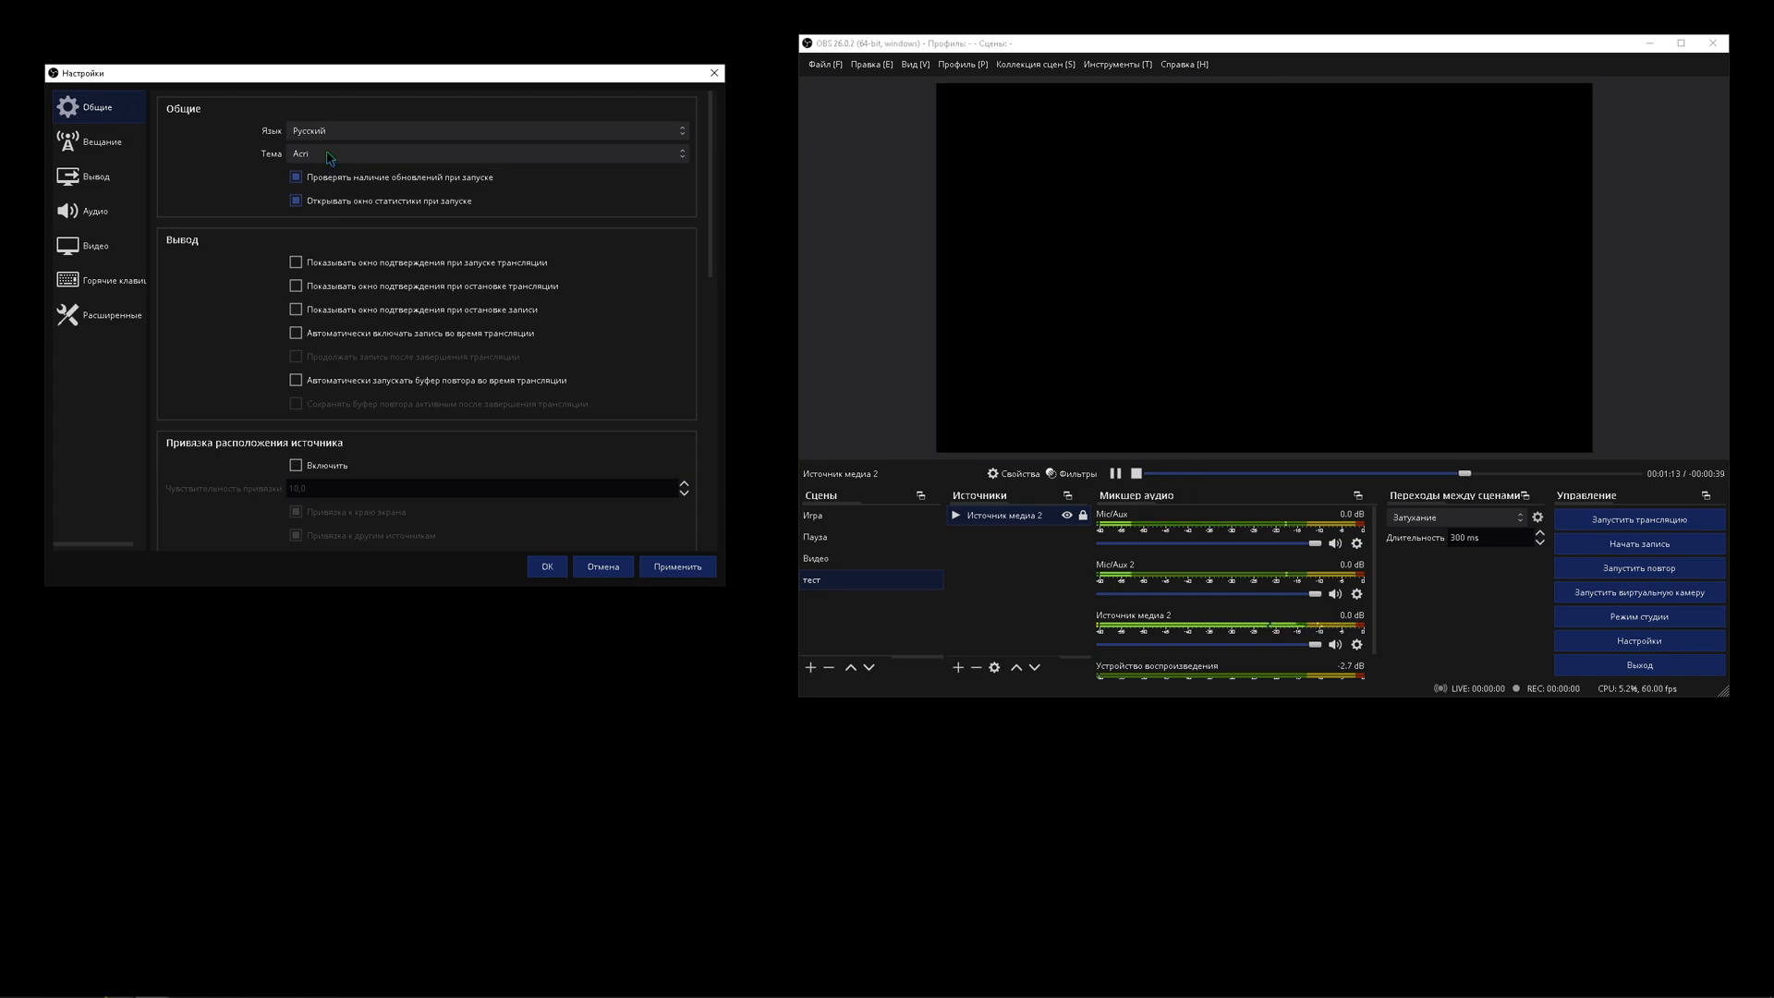
Try the Rachni and System themes, then return to the default Dark theme.
{"action": "left_click", "coordinate": [330, 158]}
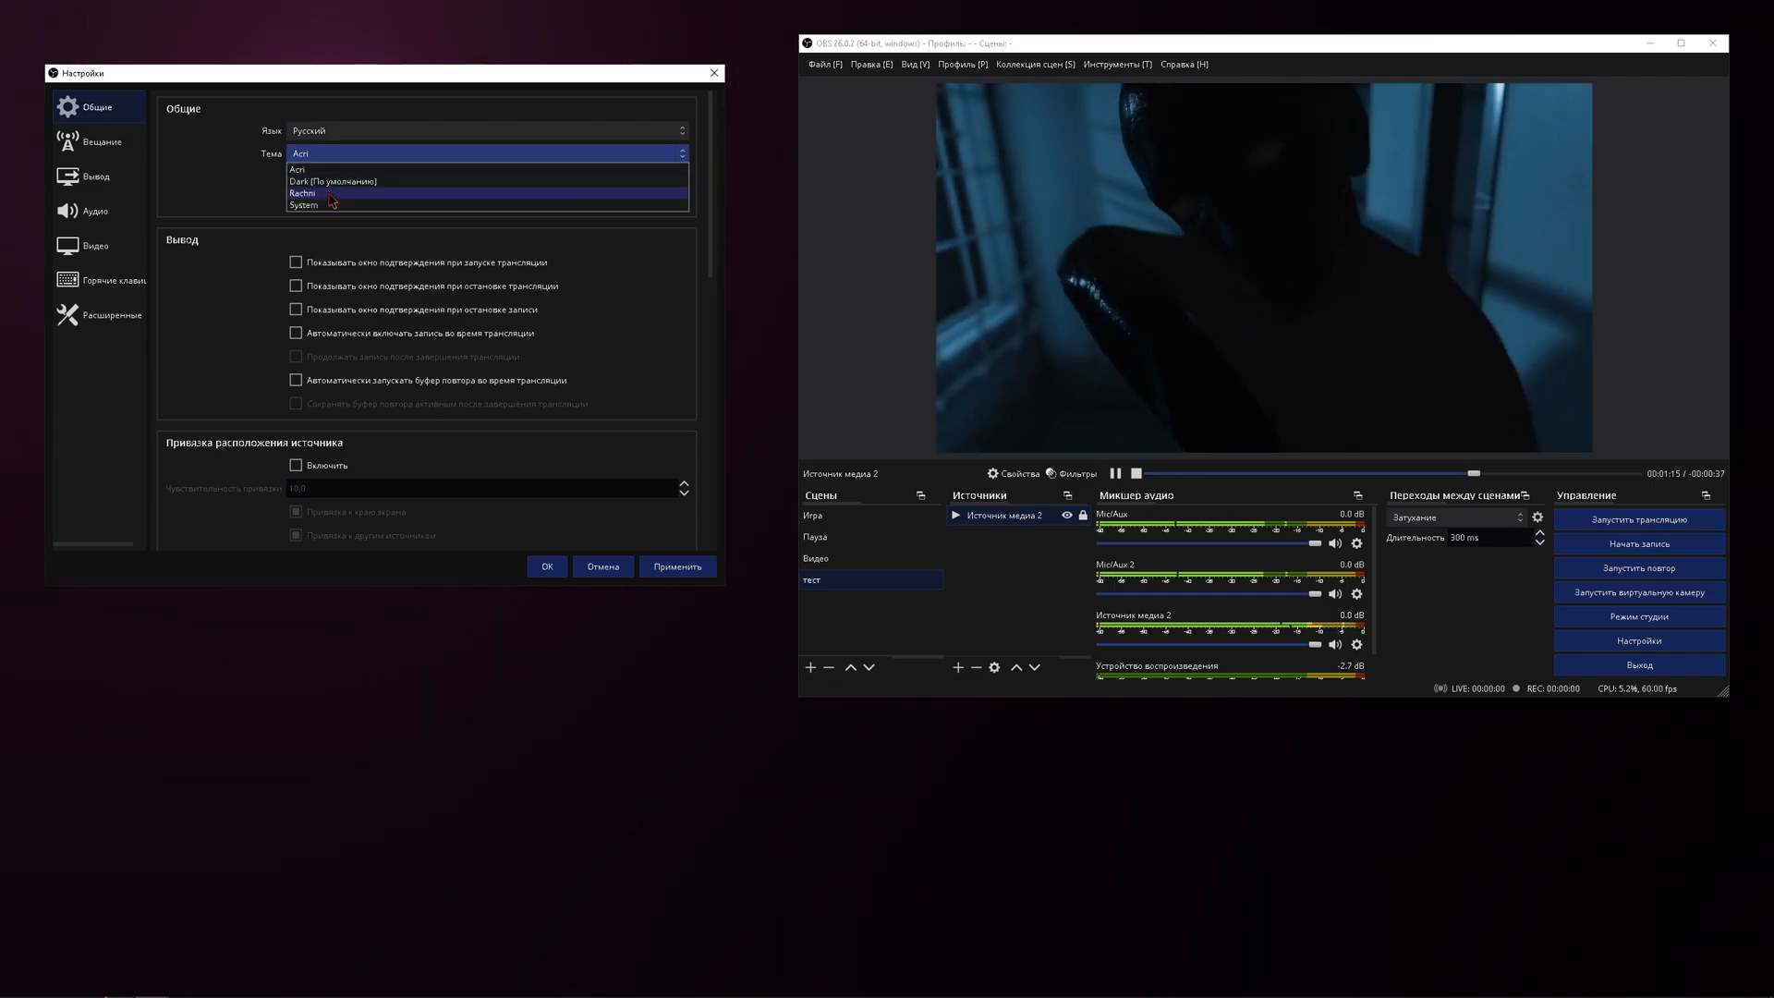
{"action": "key", "text": "Escape"}
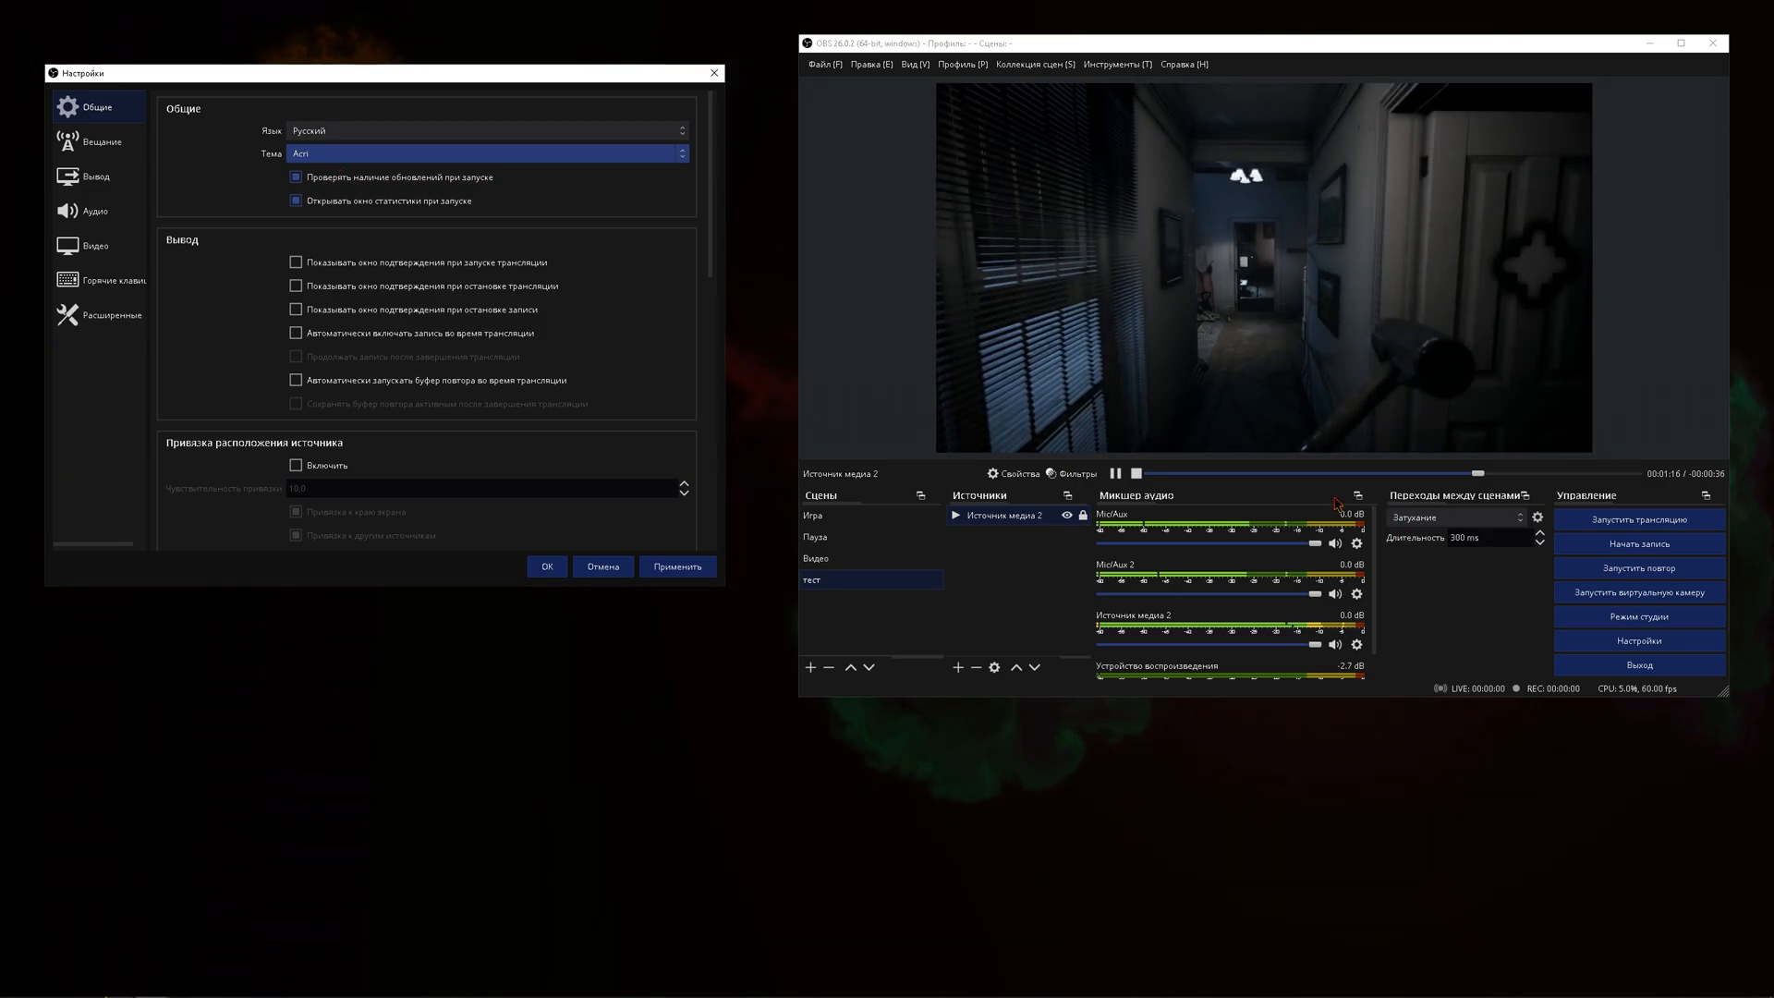
{"action": "scroll", "coordinate": [492, 157], "scroll_direction": "down", "scroll_amount": 2}
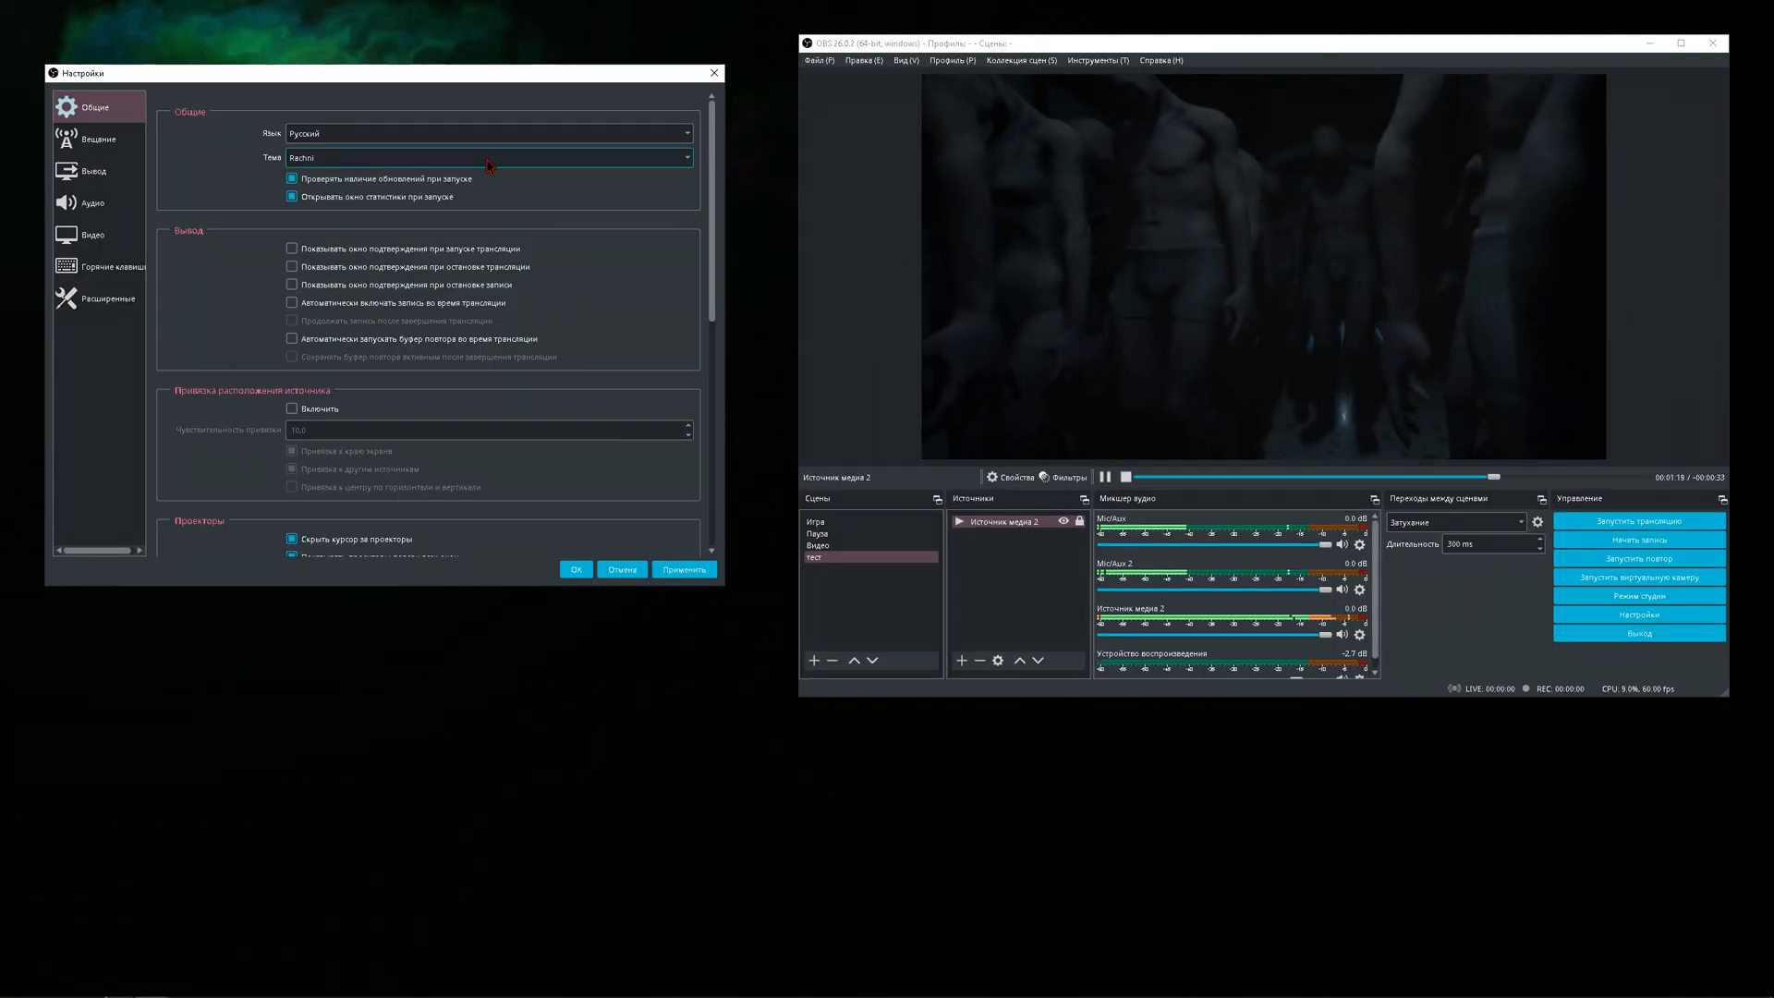
{"action": "left_click", "coordinate": [490, 162]}
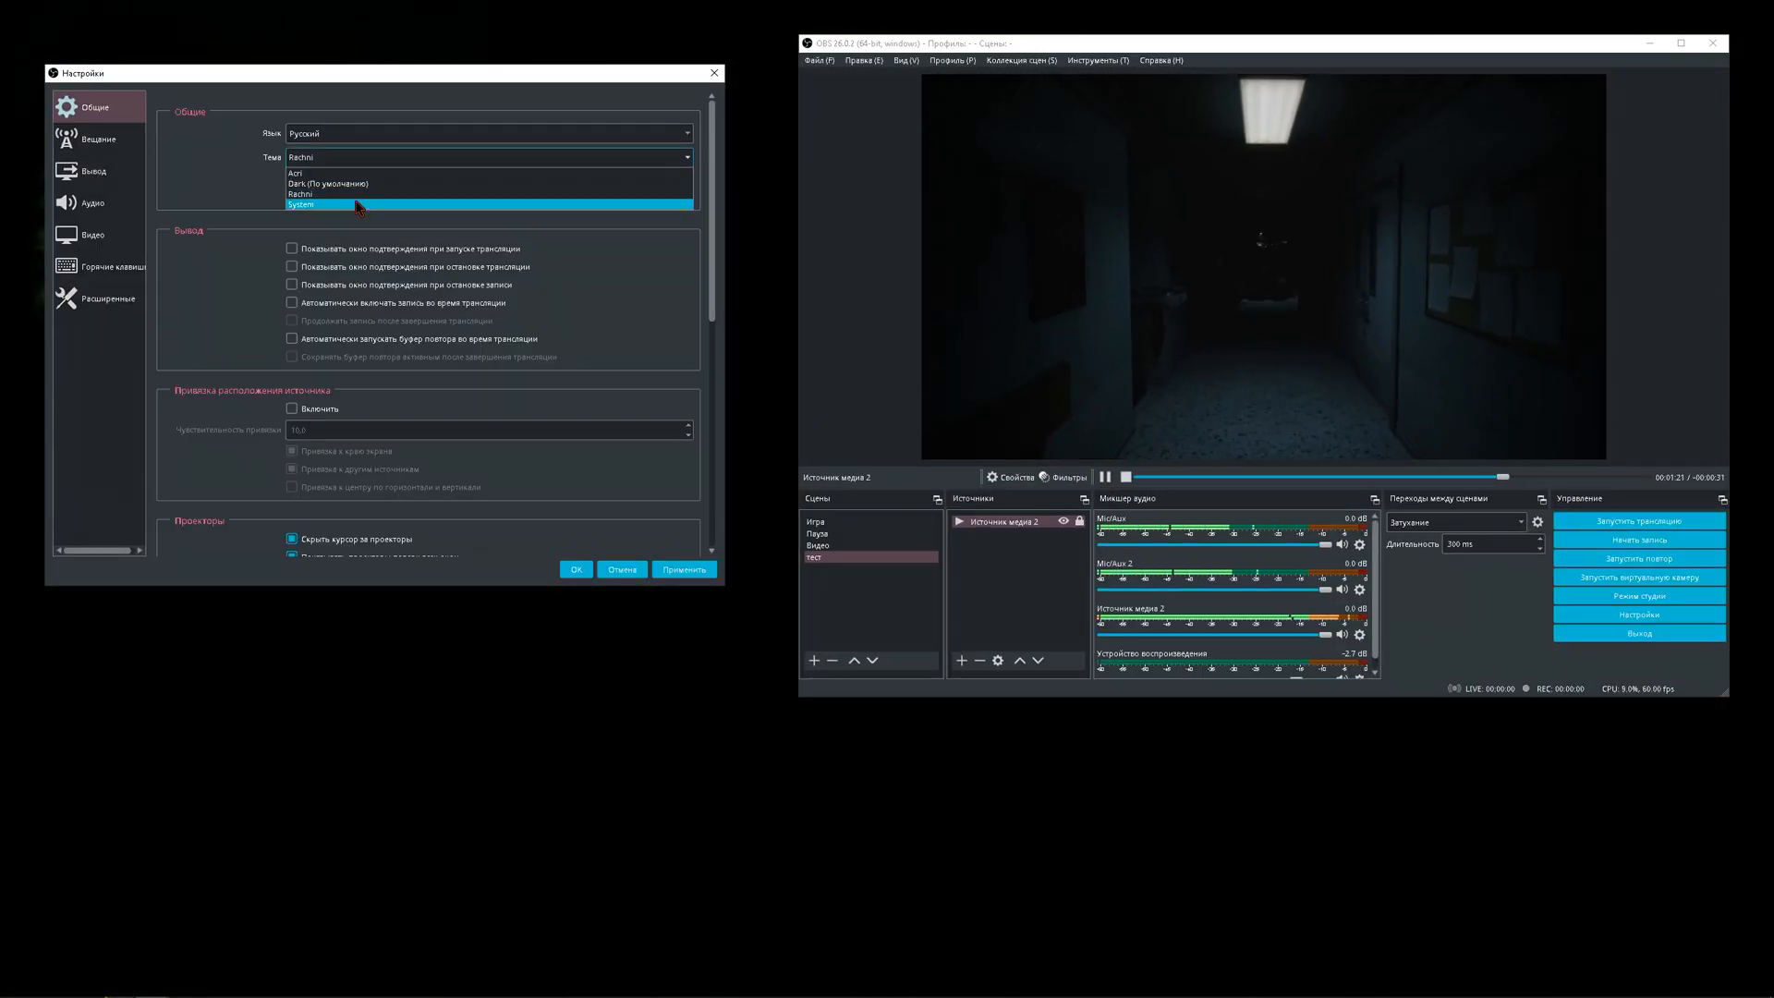
{"action": "left_click", "coordinate": [359, 204]}
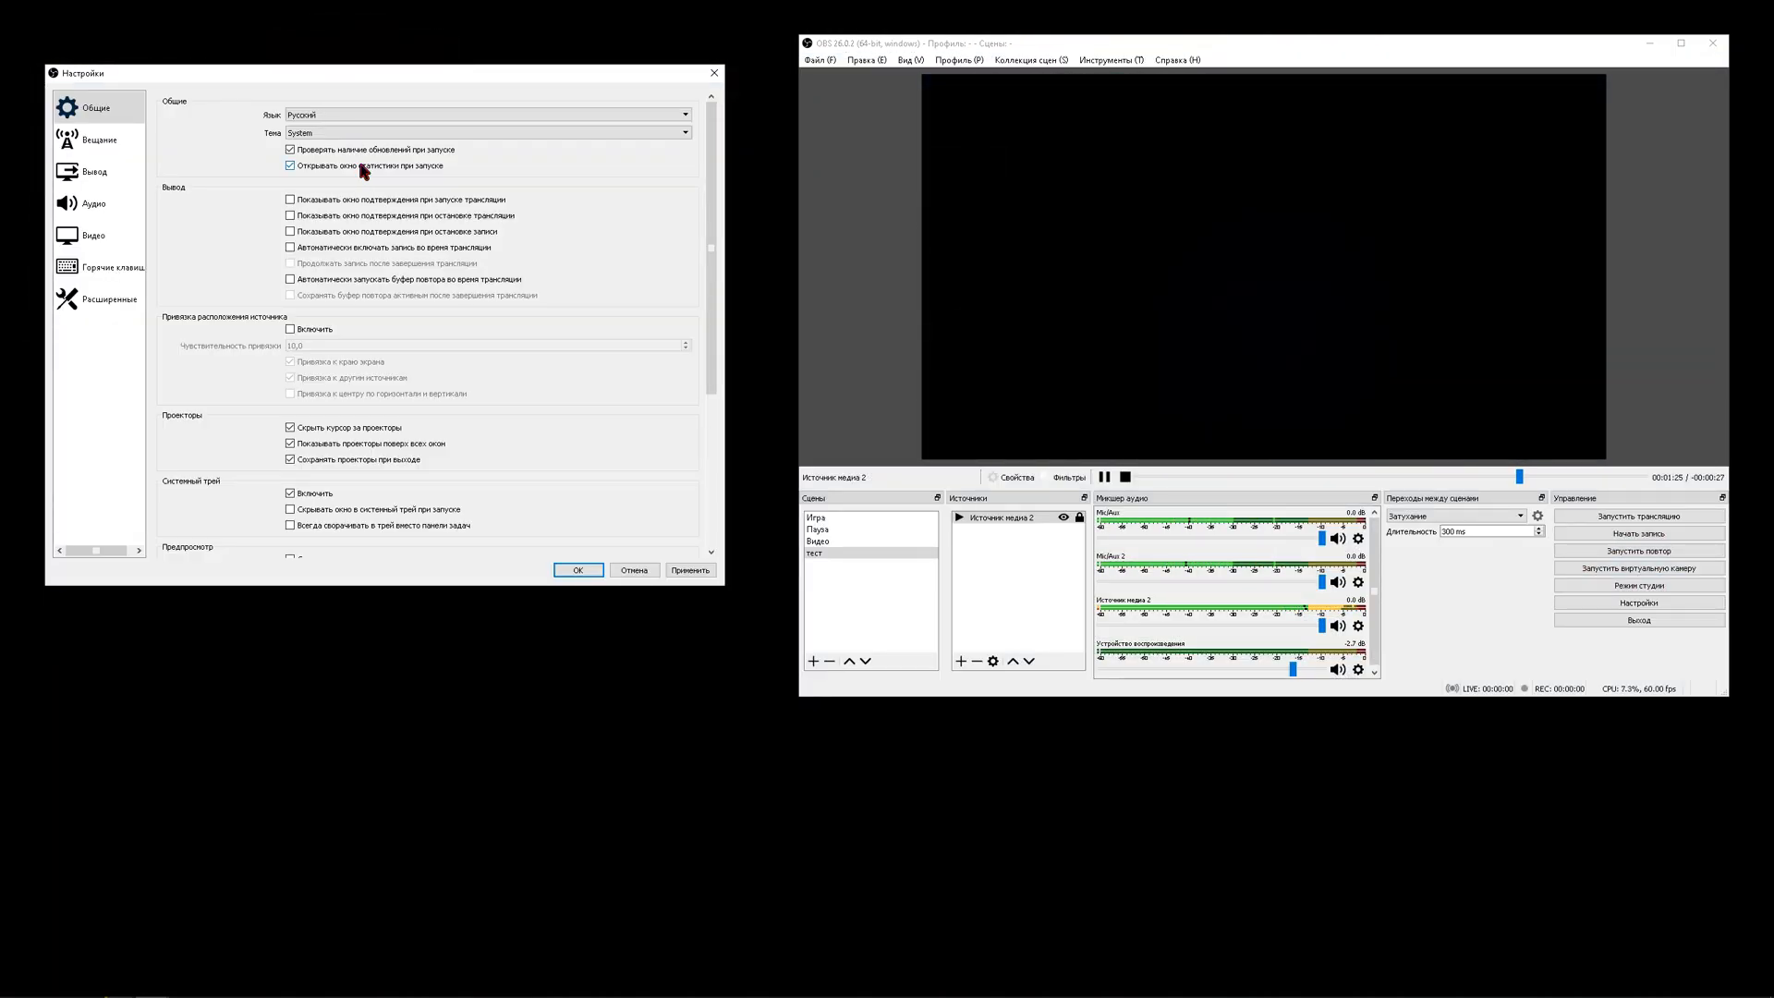
{"action": "left_click", "coordinate": [350, 135]}
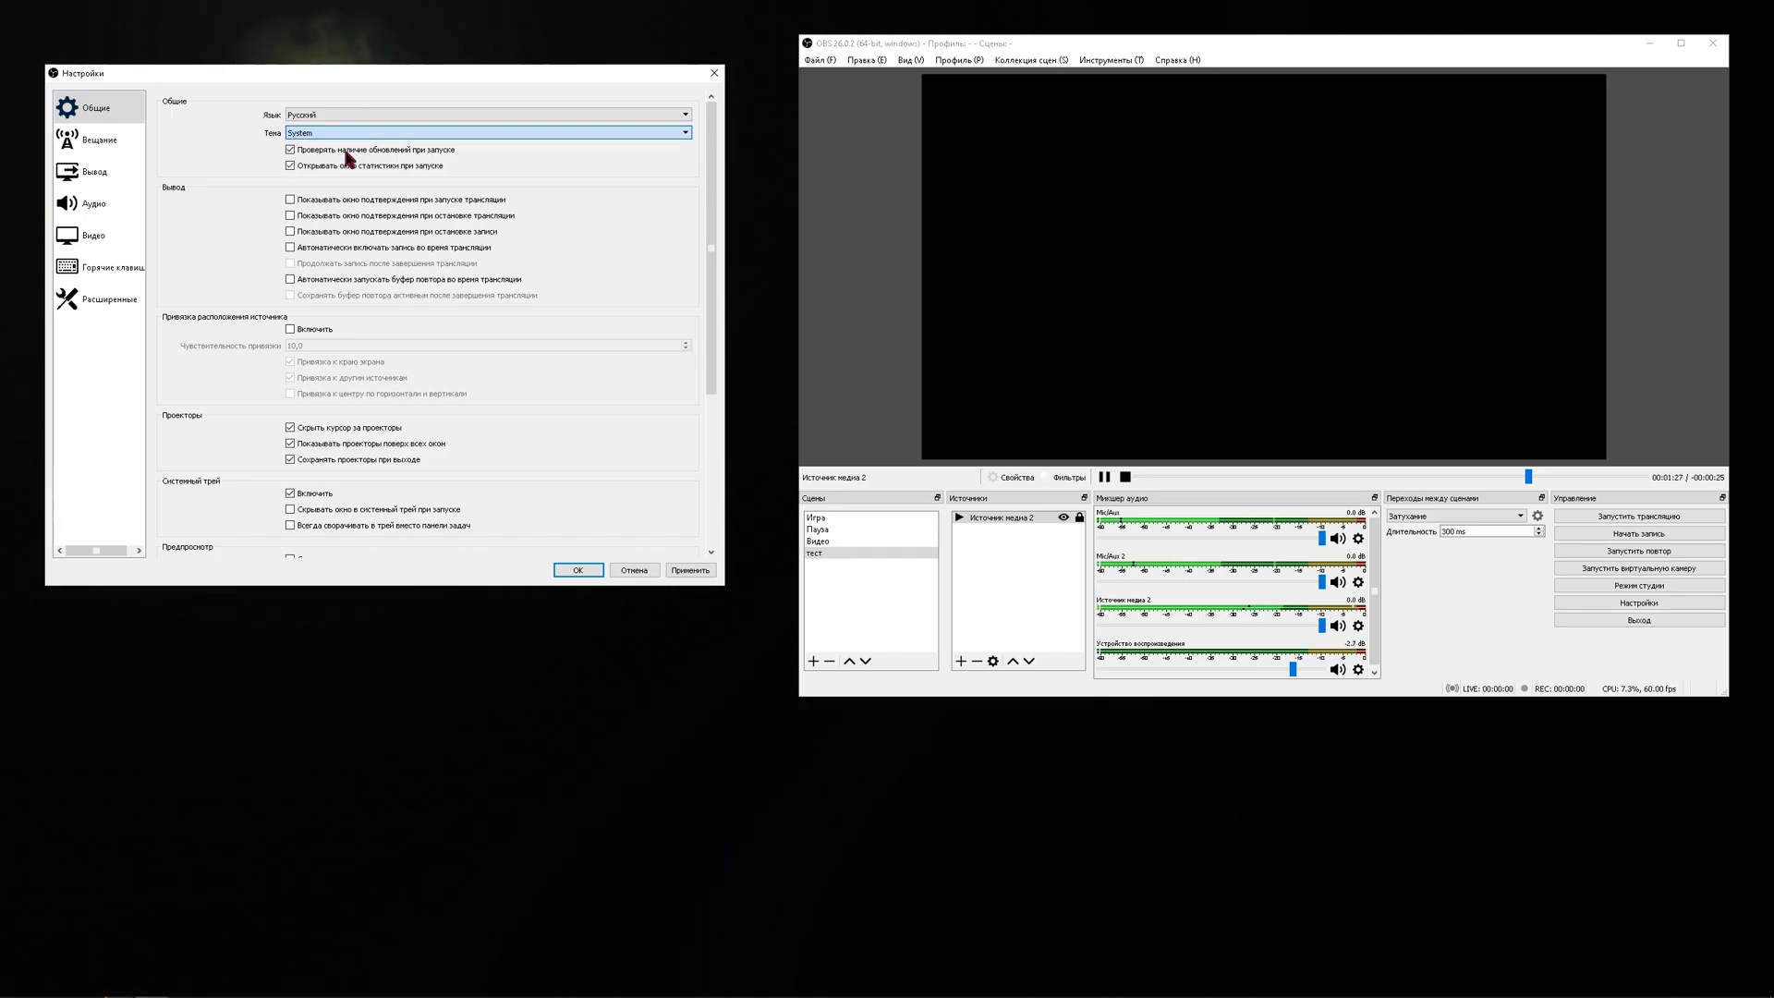
{"action": "key", "text": "Up"}
{"action": "key", "text": "Up"}
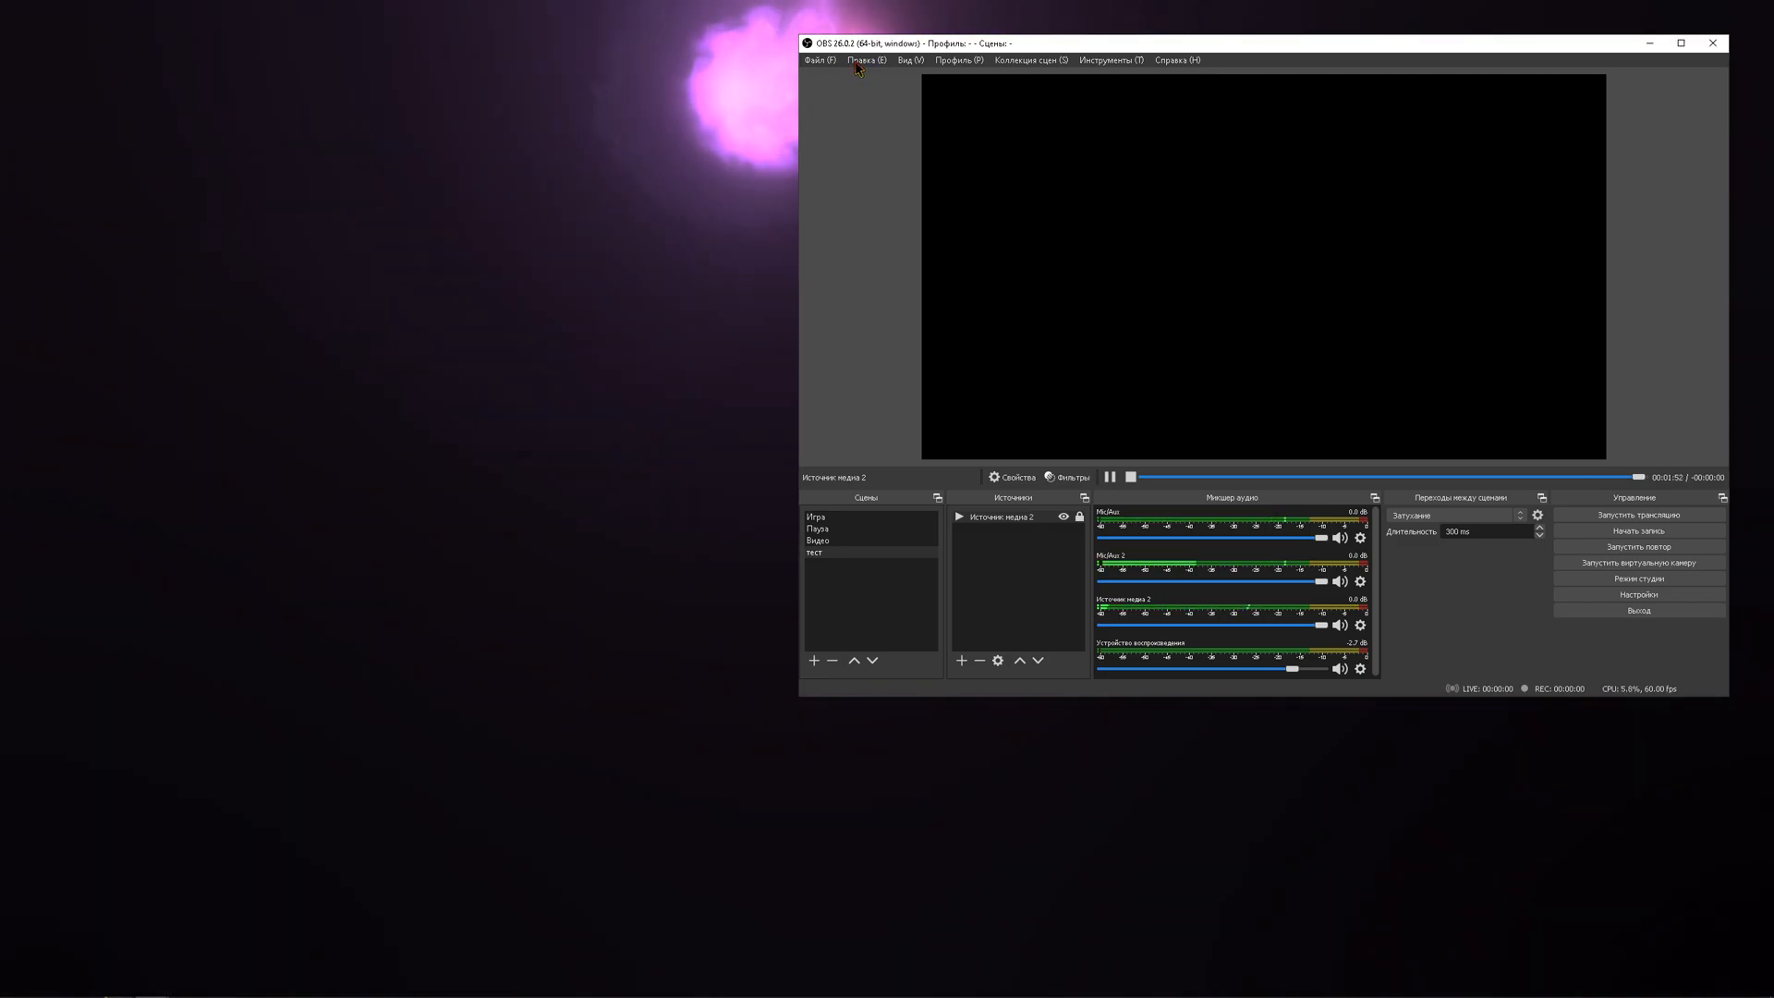
Open Статистика from the Вид menu and bring the Statistics window to the front.
{"action": "left_click", "coordinate": [910, 60]}
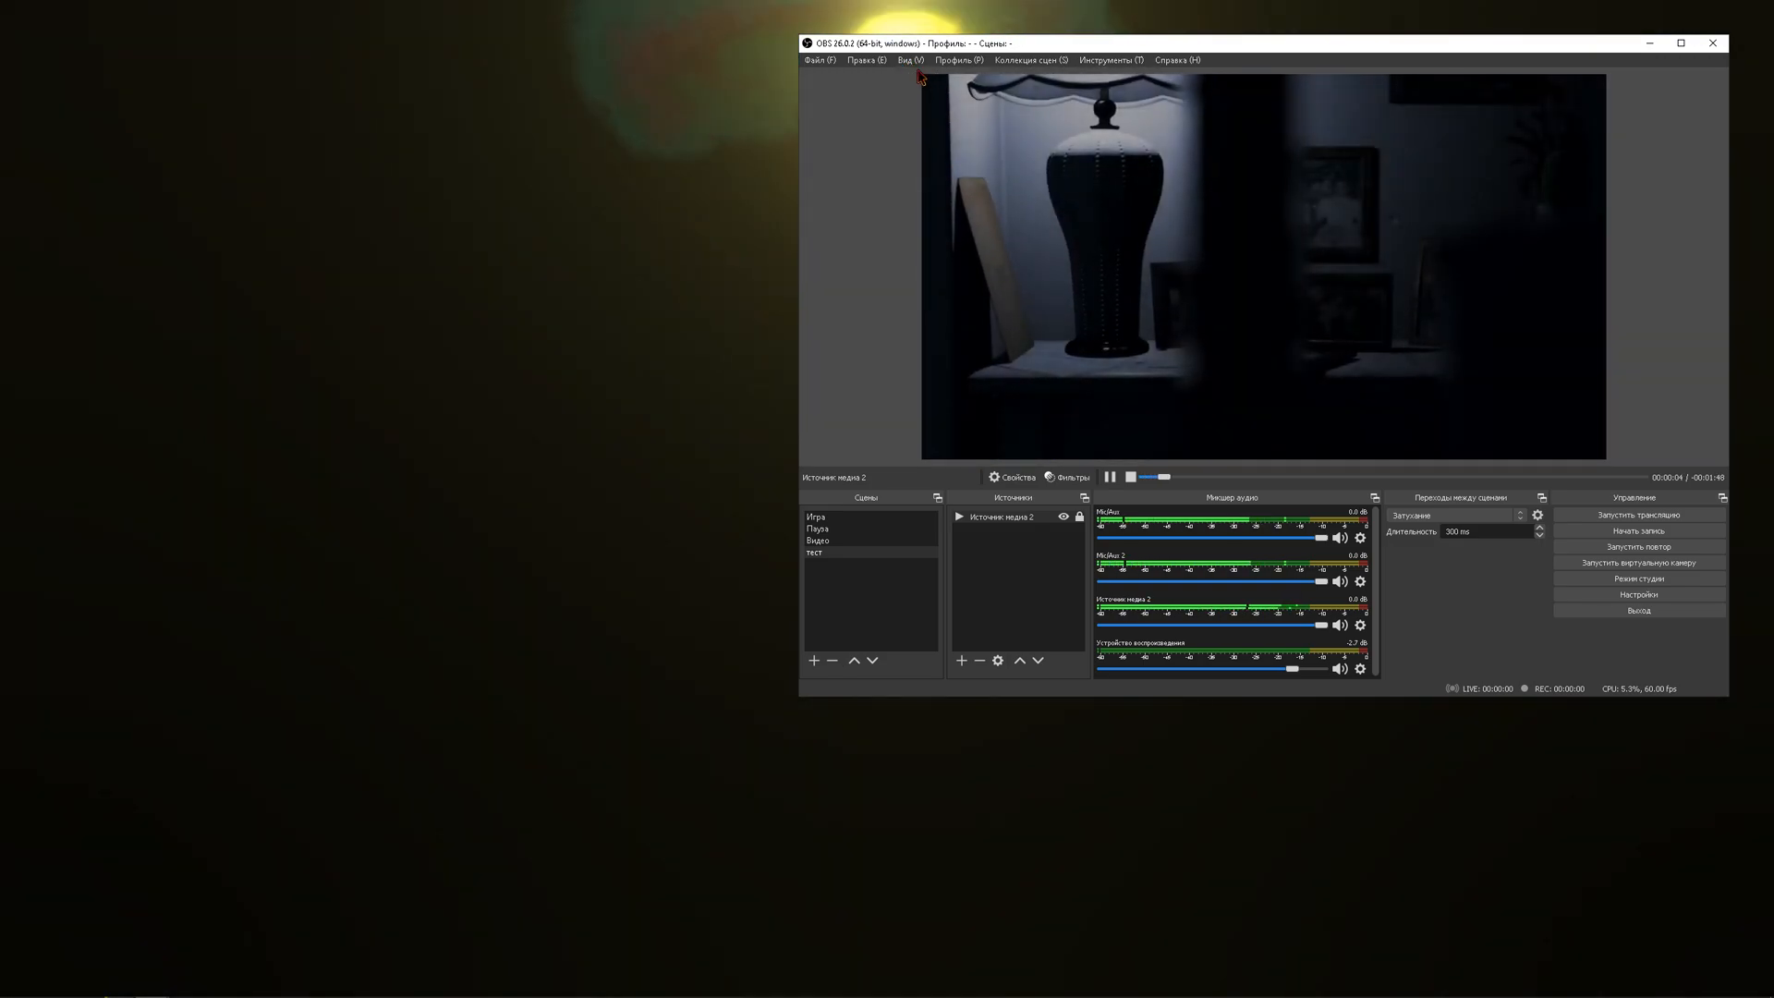
{"action": "left_click", "coordinate": [901, 61]}
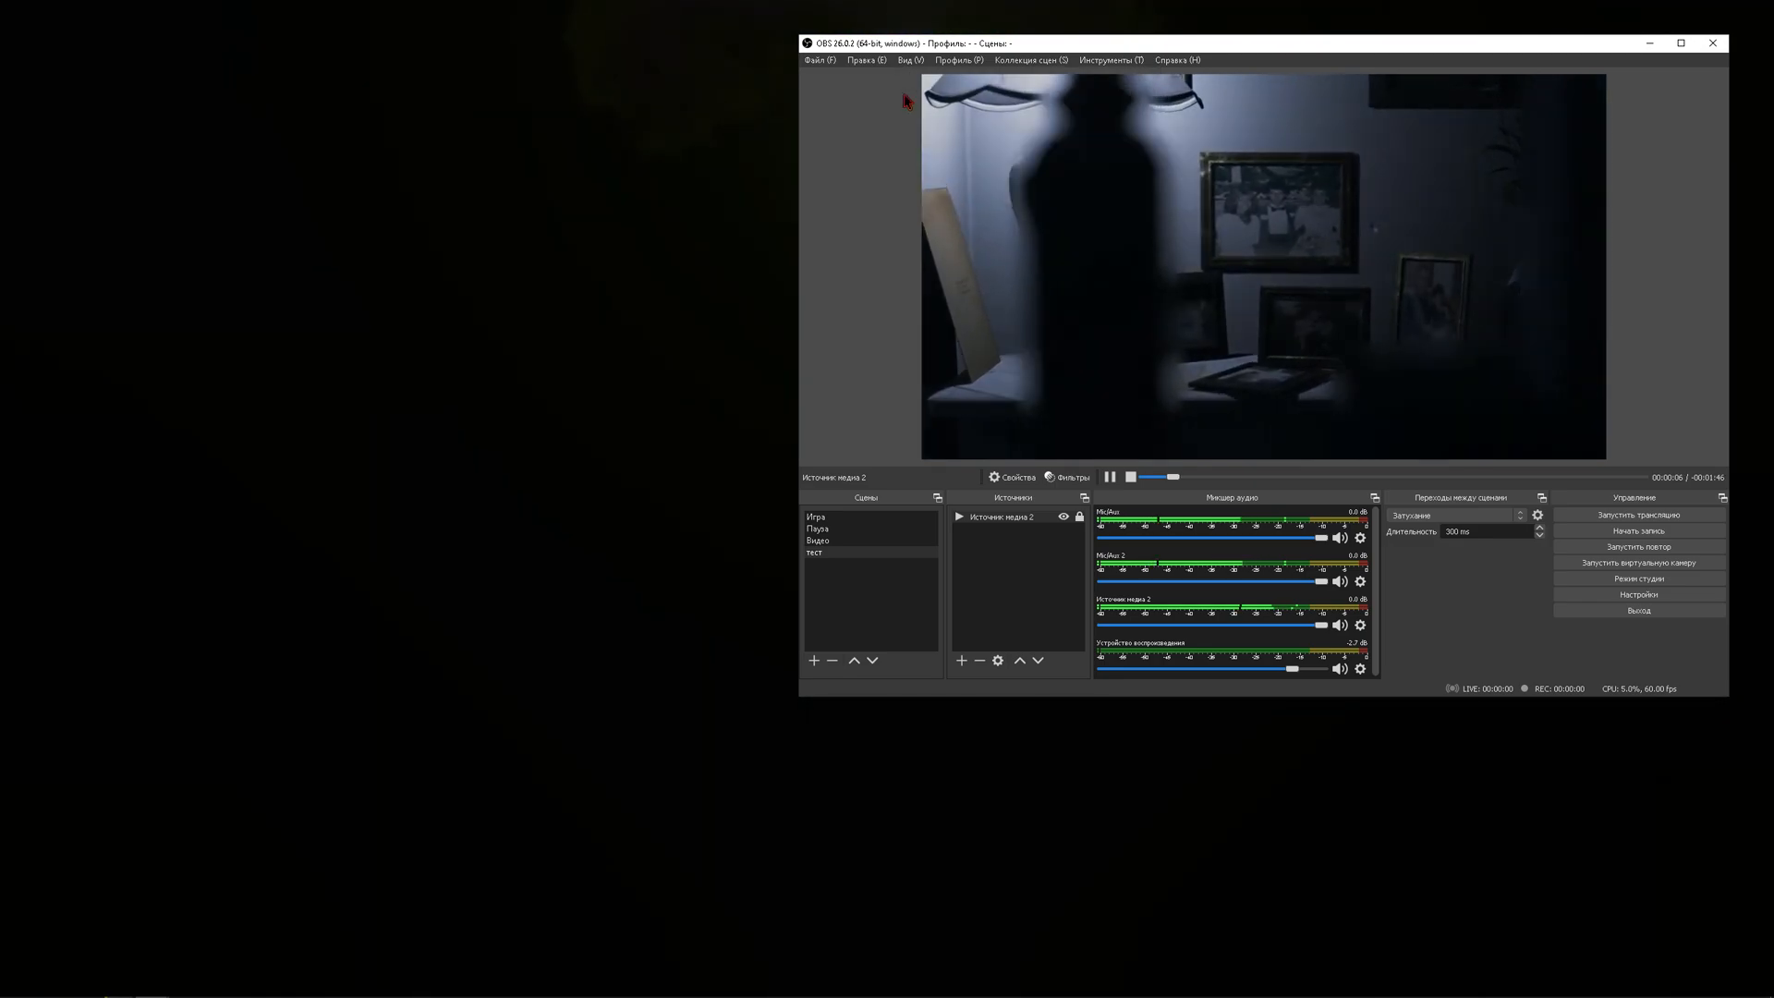
{"action": "left_click", "coordinate": [911, 61]}
{"action": "left_click", "coordinate": [891, 198]}
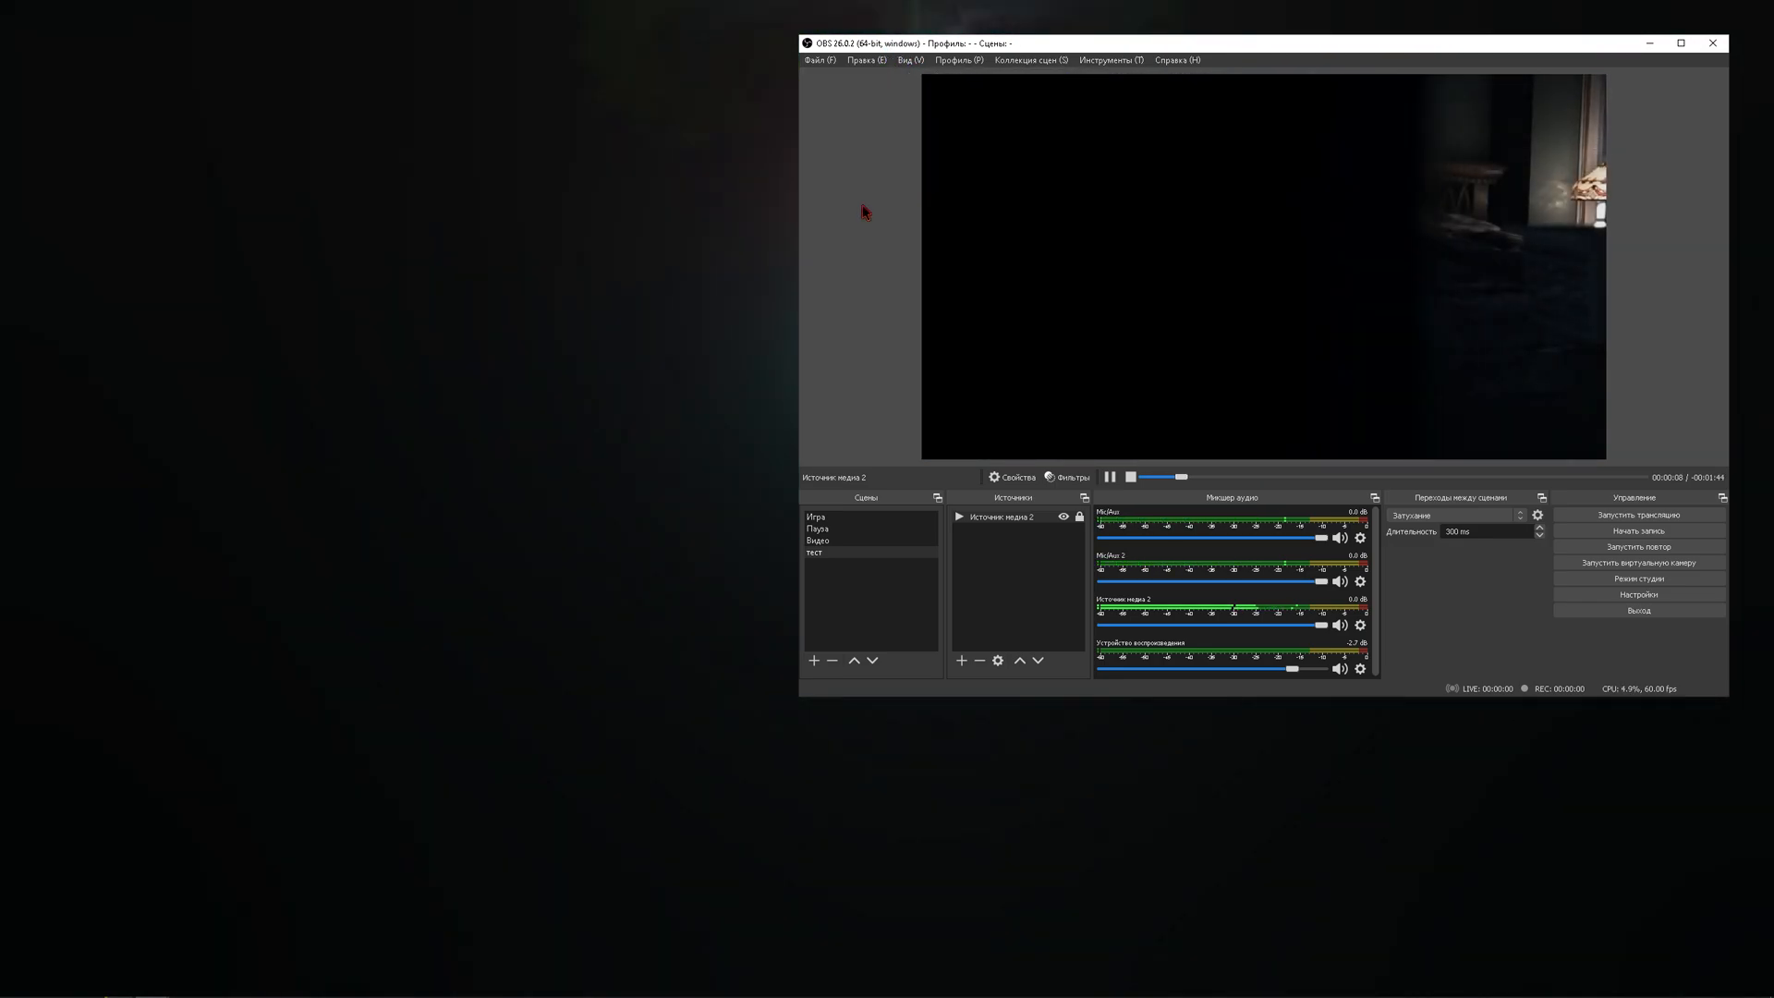
{"action": "mouse_move", "coordinate": [170, 985]}
{"action": "left_click", "coordinate": [221, 915]}
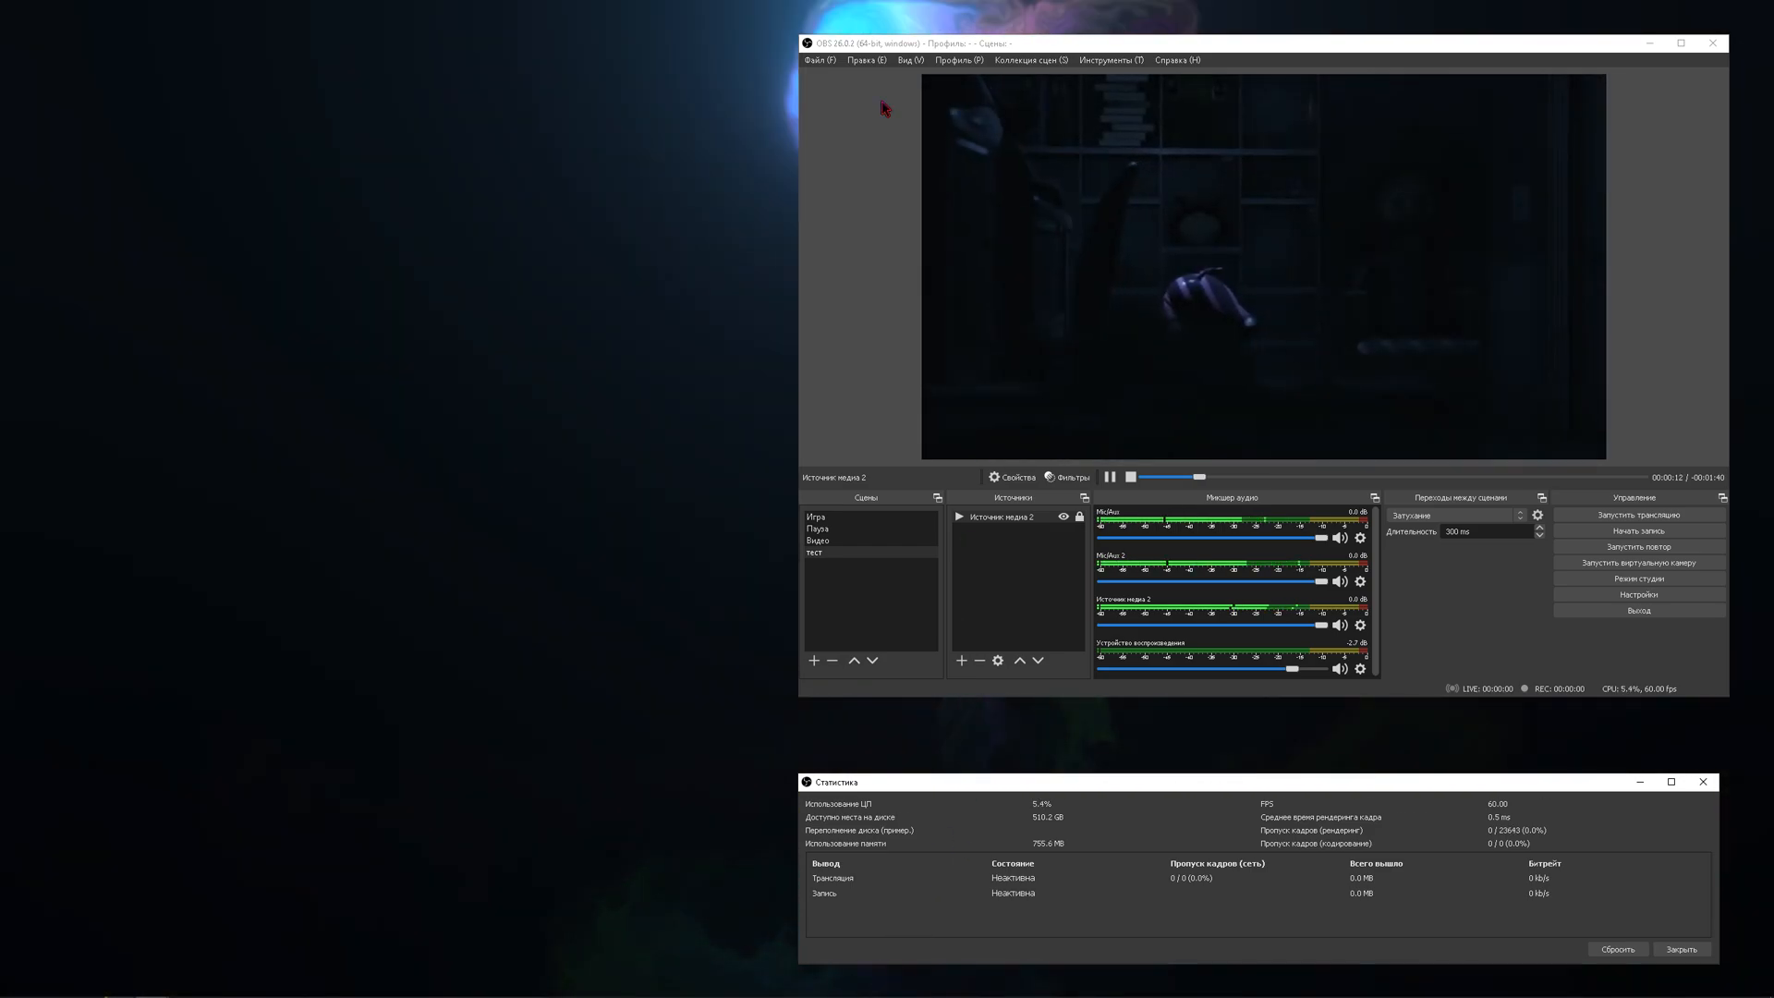
Reopen the Settings dialog from the Controls dock.
{"action": "left_click", "coordinate": [1625, 594]}
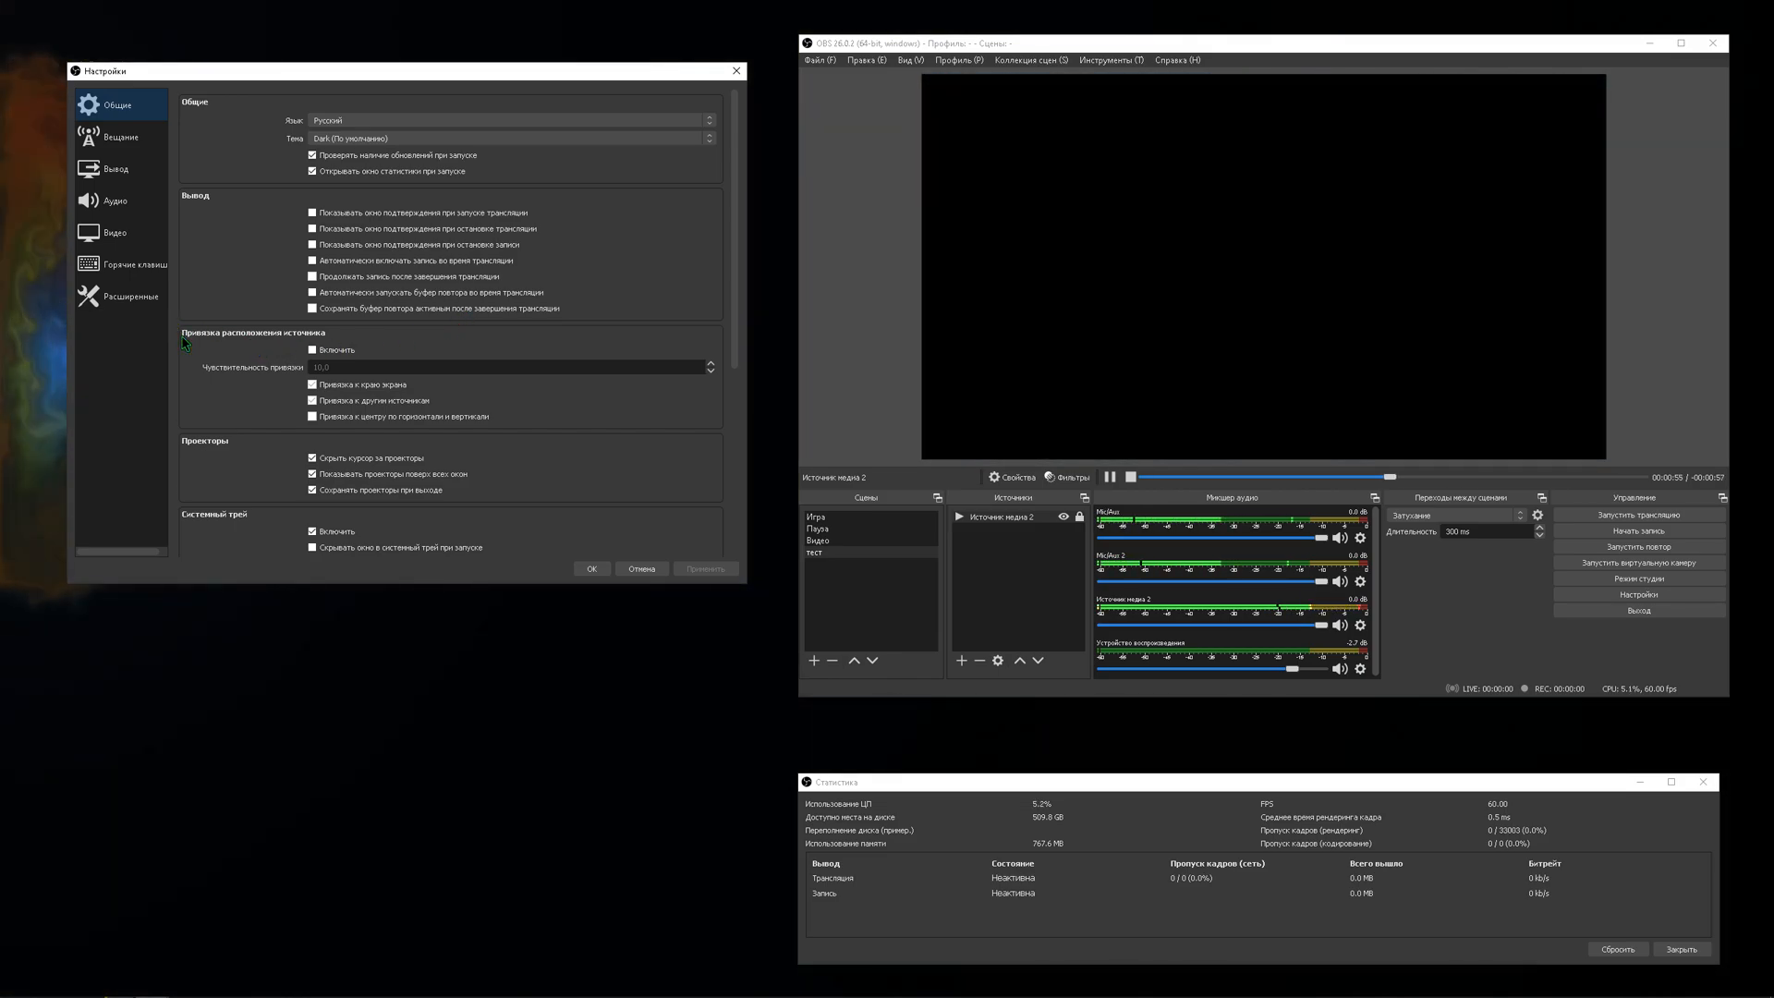
Scroll down the General settings page.
{"action": "scroll", "coordinate": [325, 342], "scroll_direction": "down", "scroll_amount": 3}
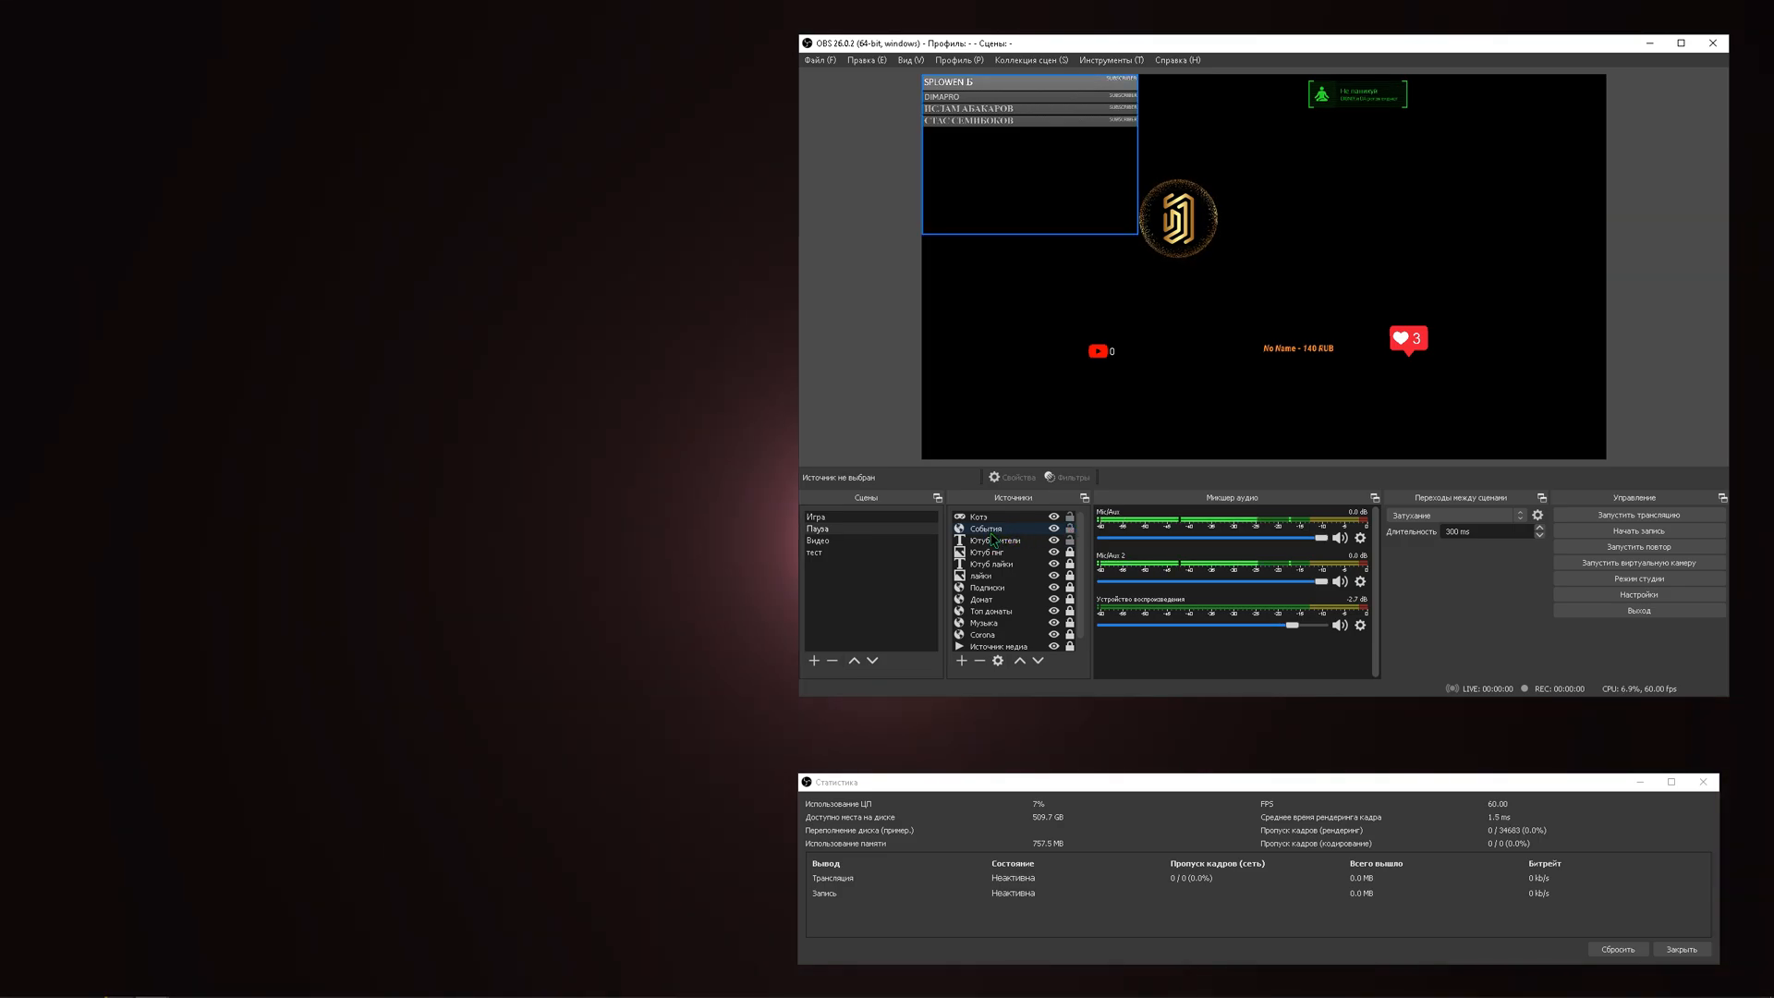
Select the События overlay and drag it into the preview's top-left corner.
{"action": "left_click", "coordinate": [1126, 221]}
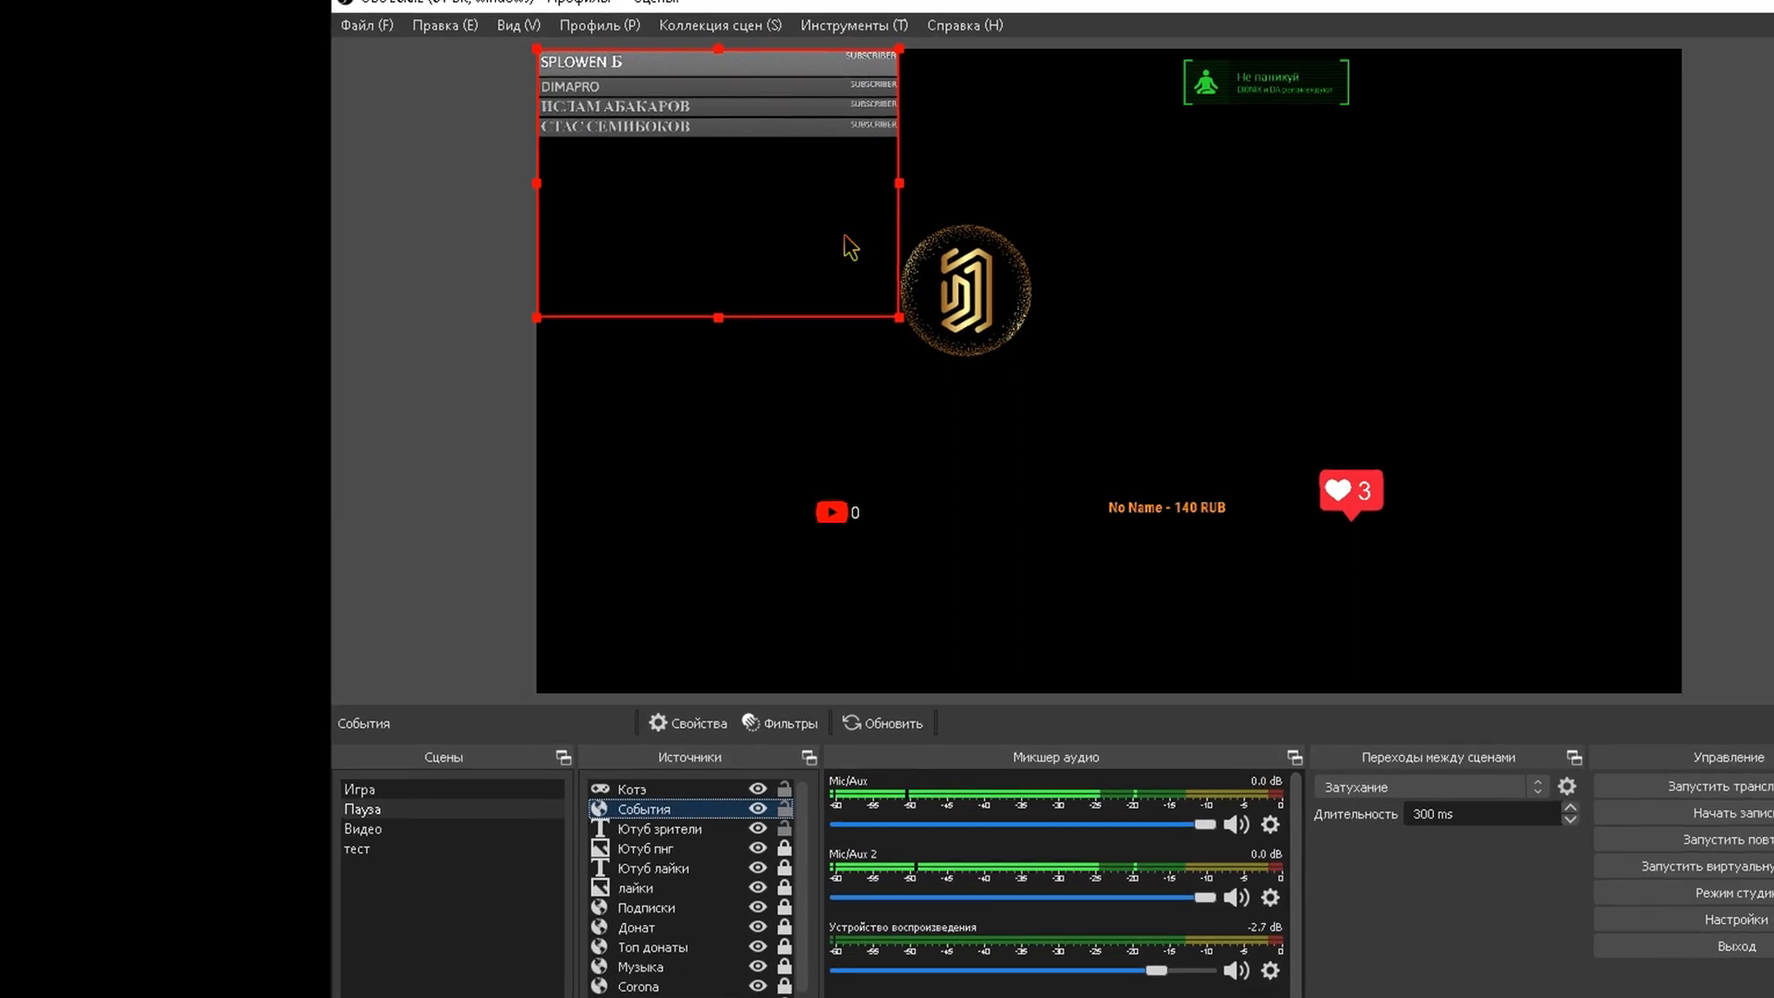
{"action": "left_click_drag", "start_coordinate": [851, 238], "coordinate": [856, 238]}
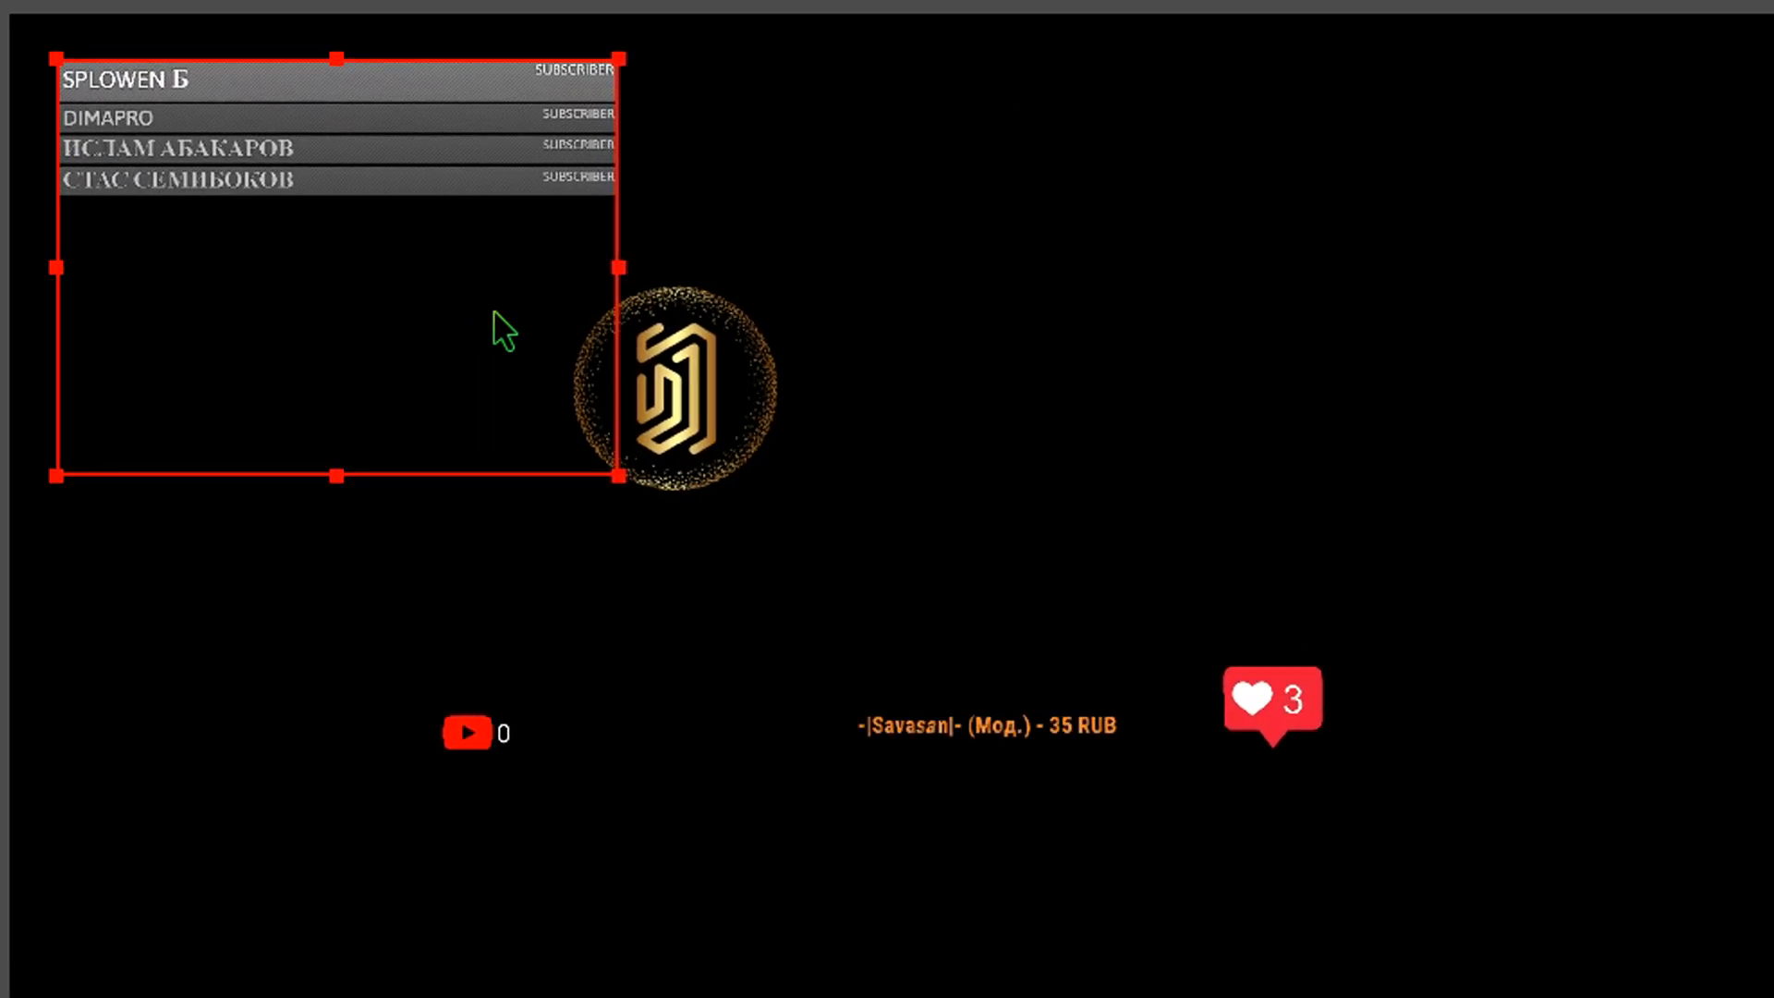
{"action": "left_click_drag", "start_coordinate": [504, 330], "coordinate": [445, 253]}
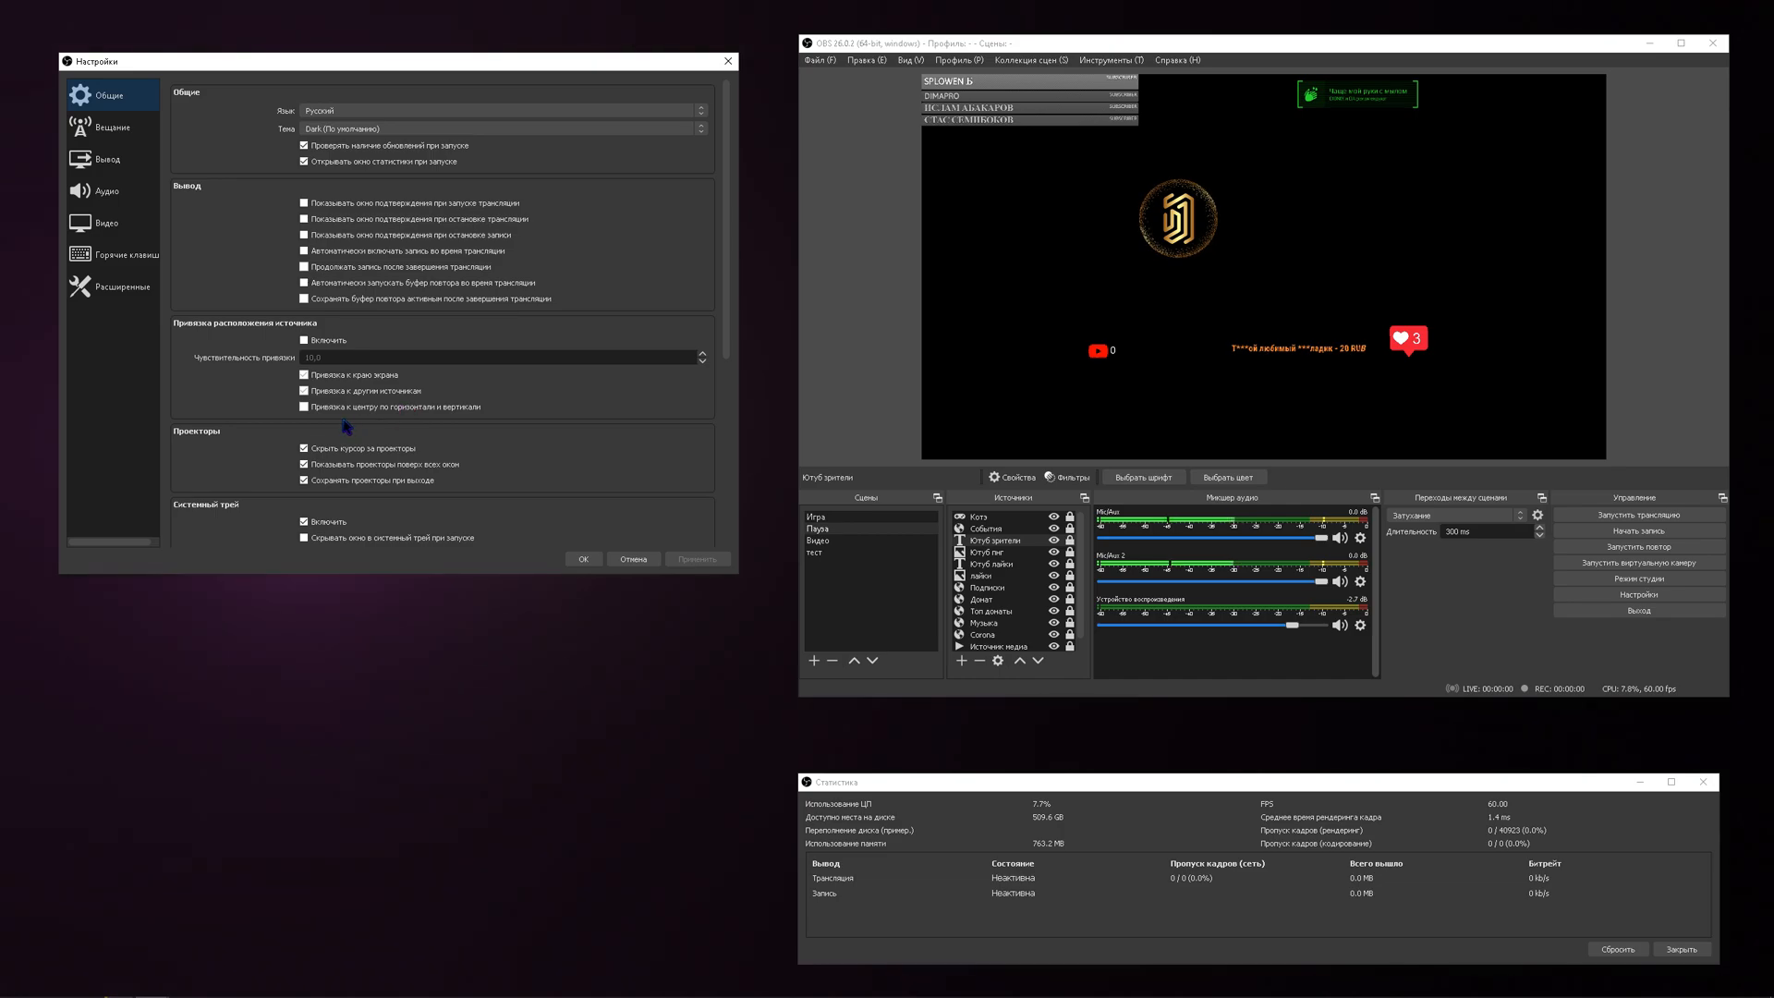
Toggle snapping to the horizontal and vertical centre, then close Settings.
{"action": "left_click", "coordinate": [302, 412]}
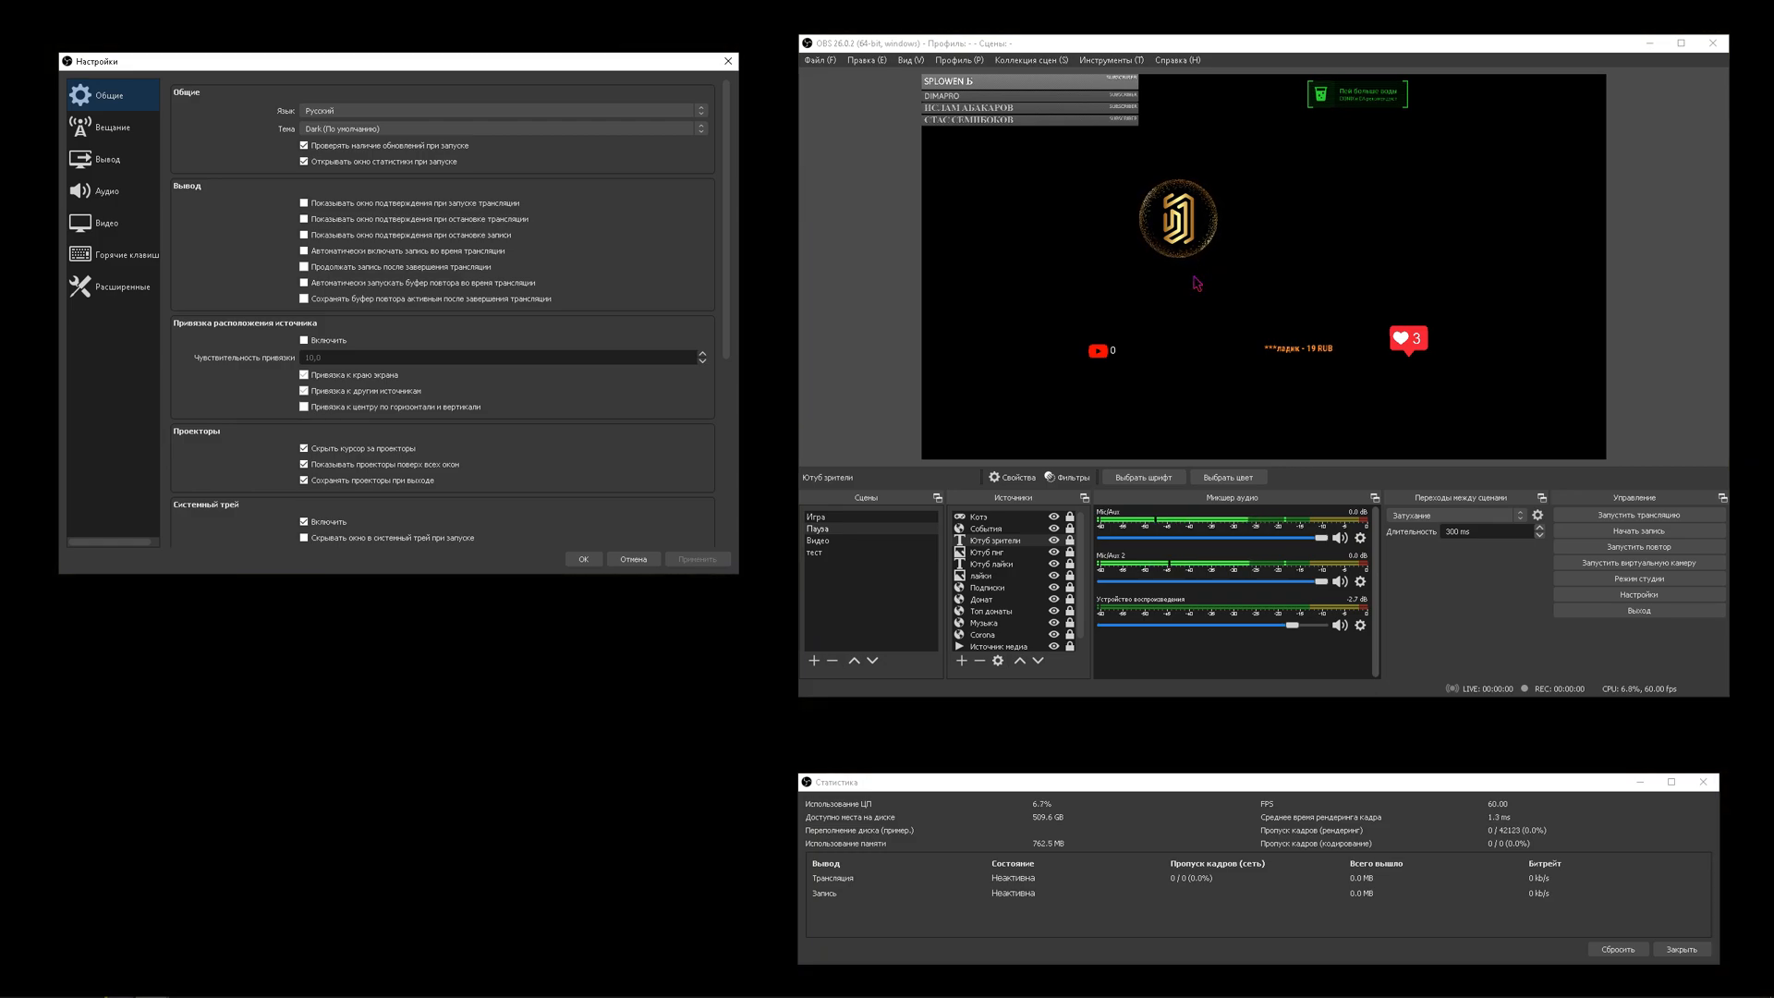
{"action": "scroll", "coordinate": [301, 325], "scroll_direction": "down", "scroll_amount": 3}
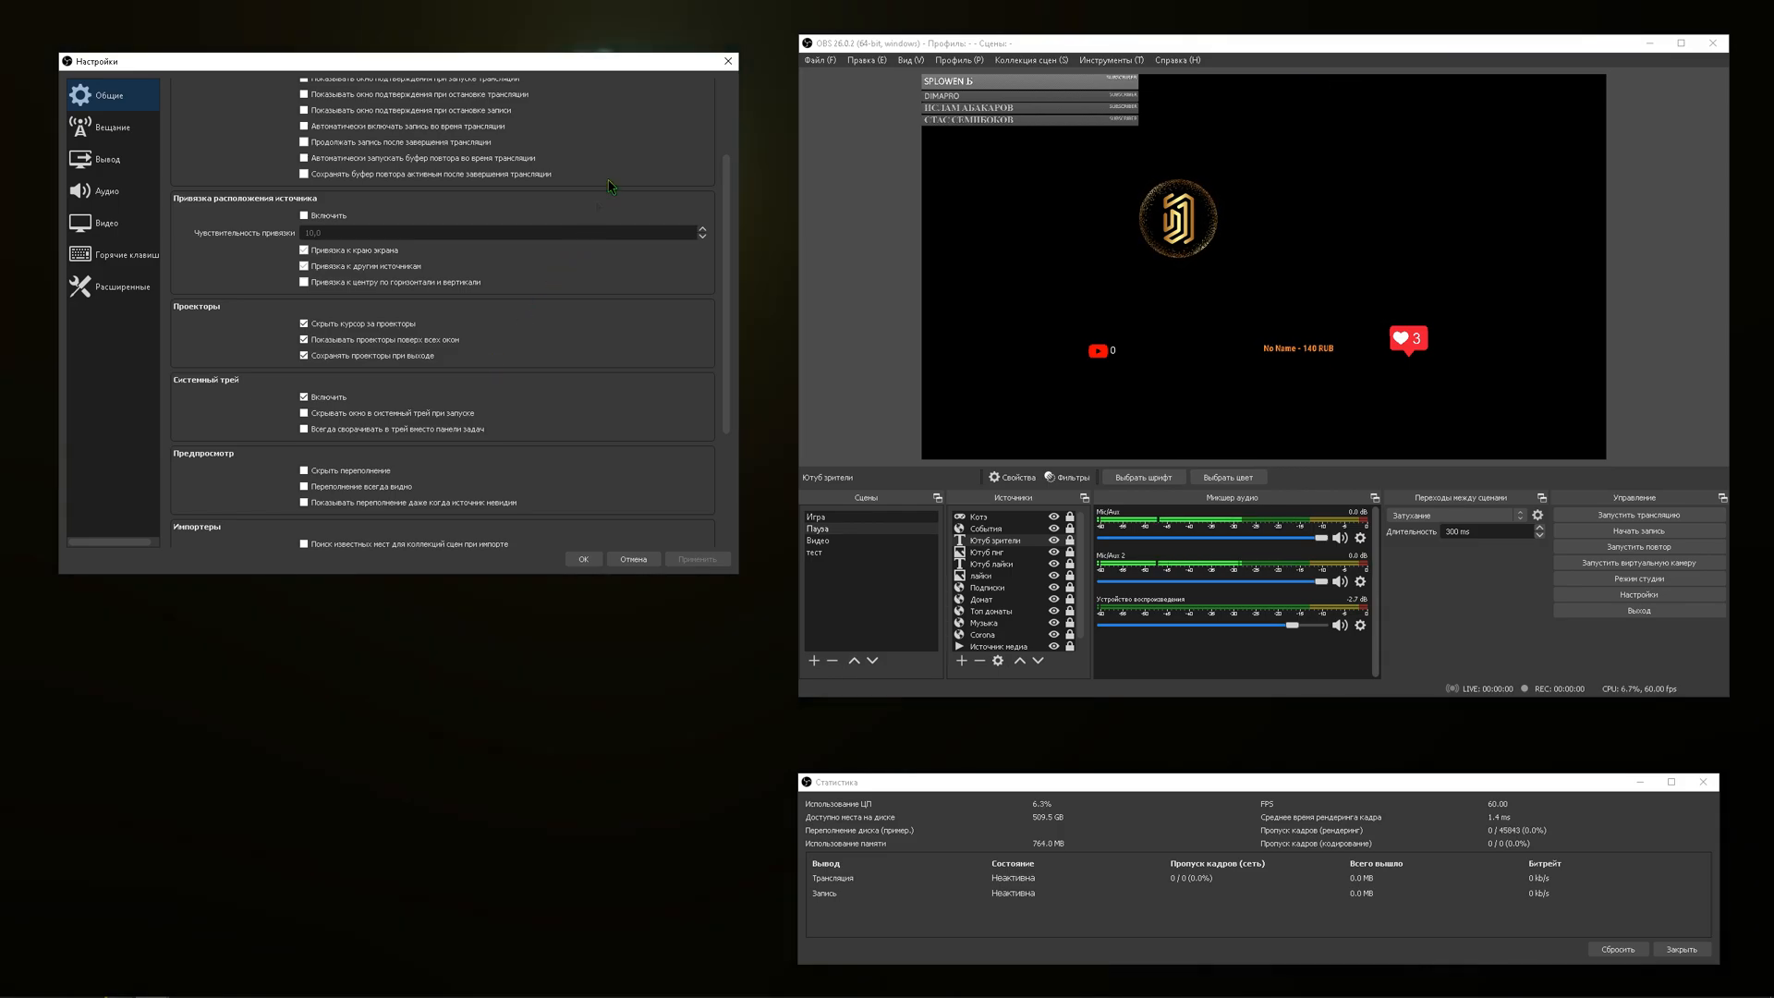
{"action": "left_click", "coordinate": [728, 61]}
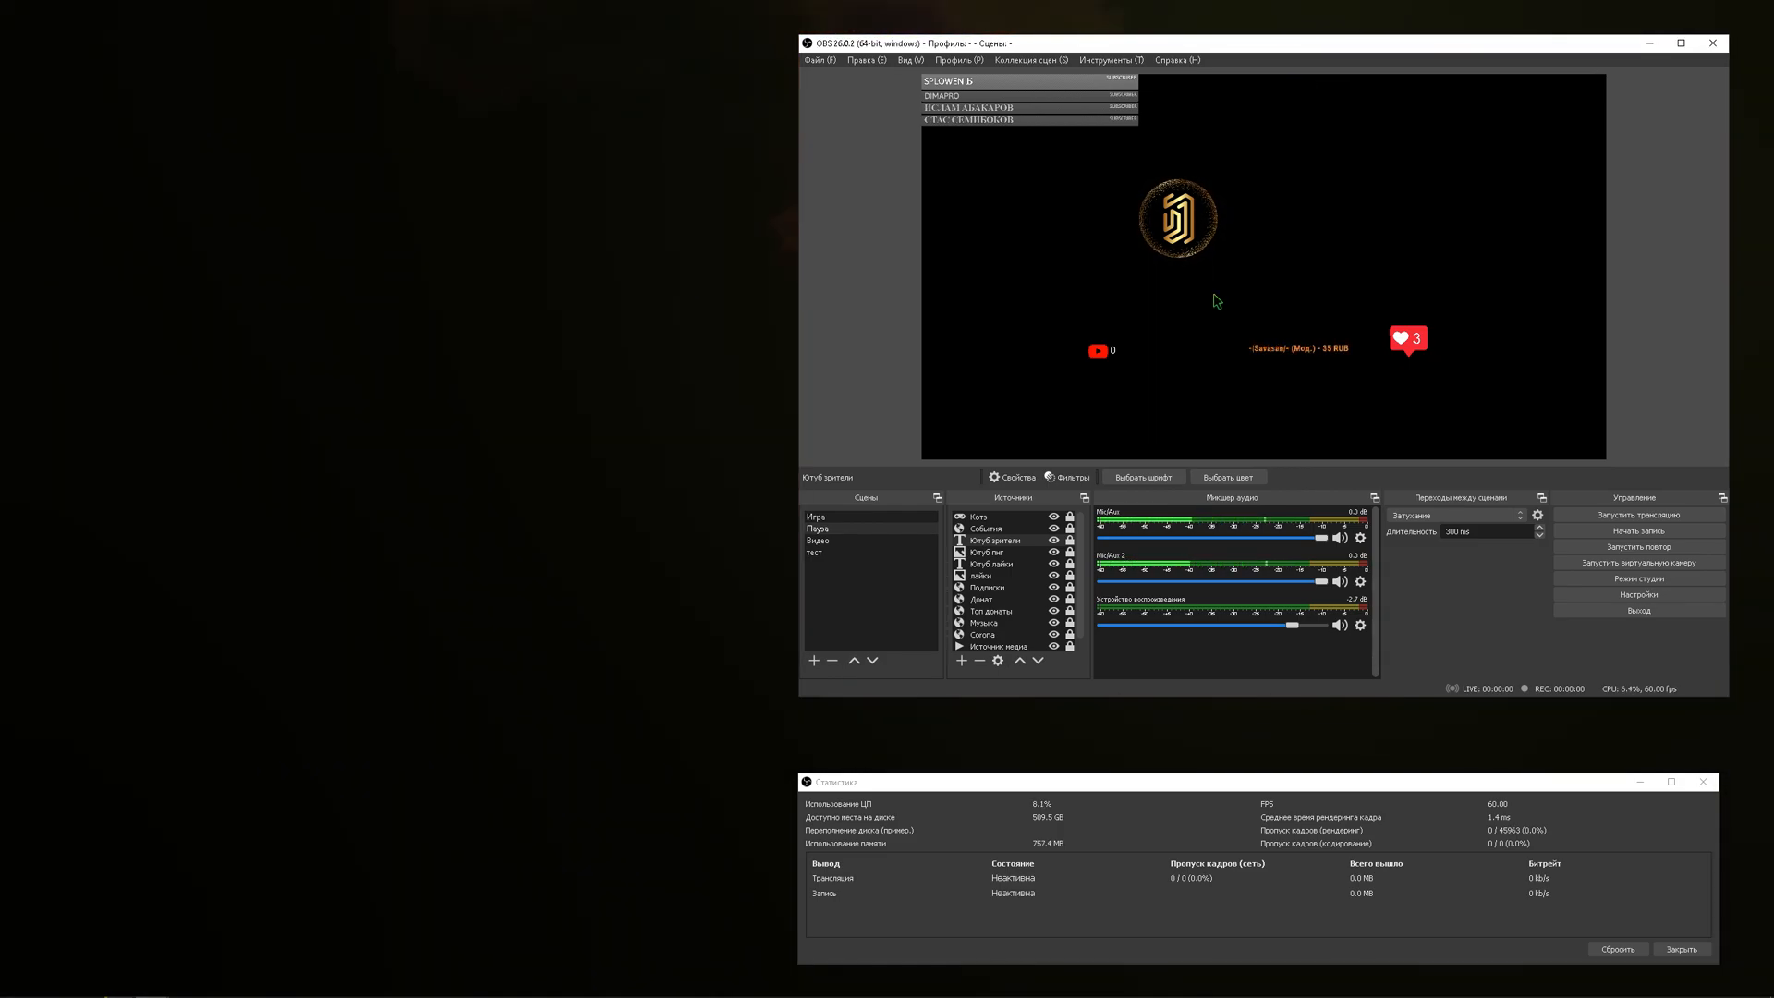
Switch to the тест scene and bring up the preview's context menu.
{"action": "right_click", "coordinate": [1214, 295]}
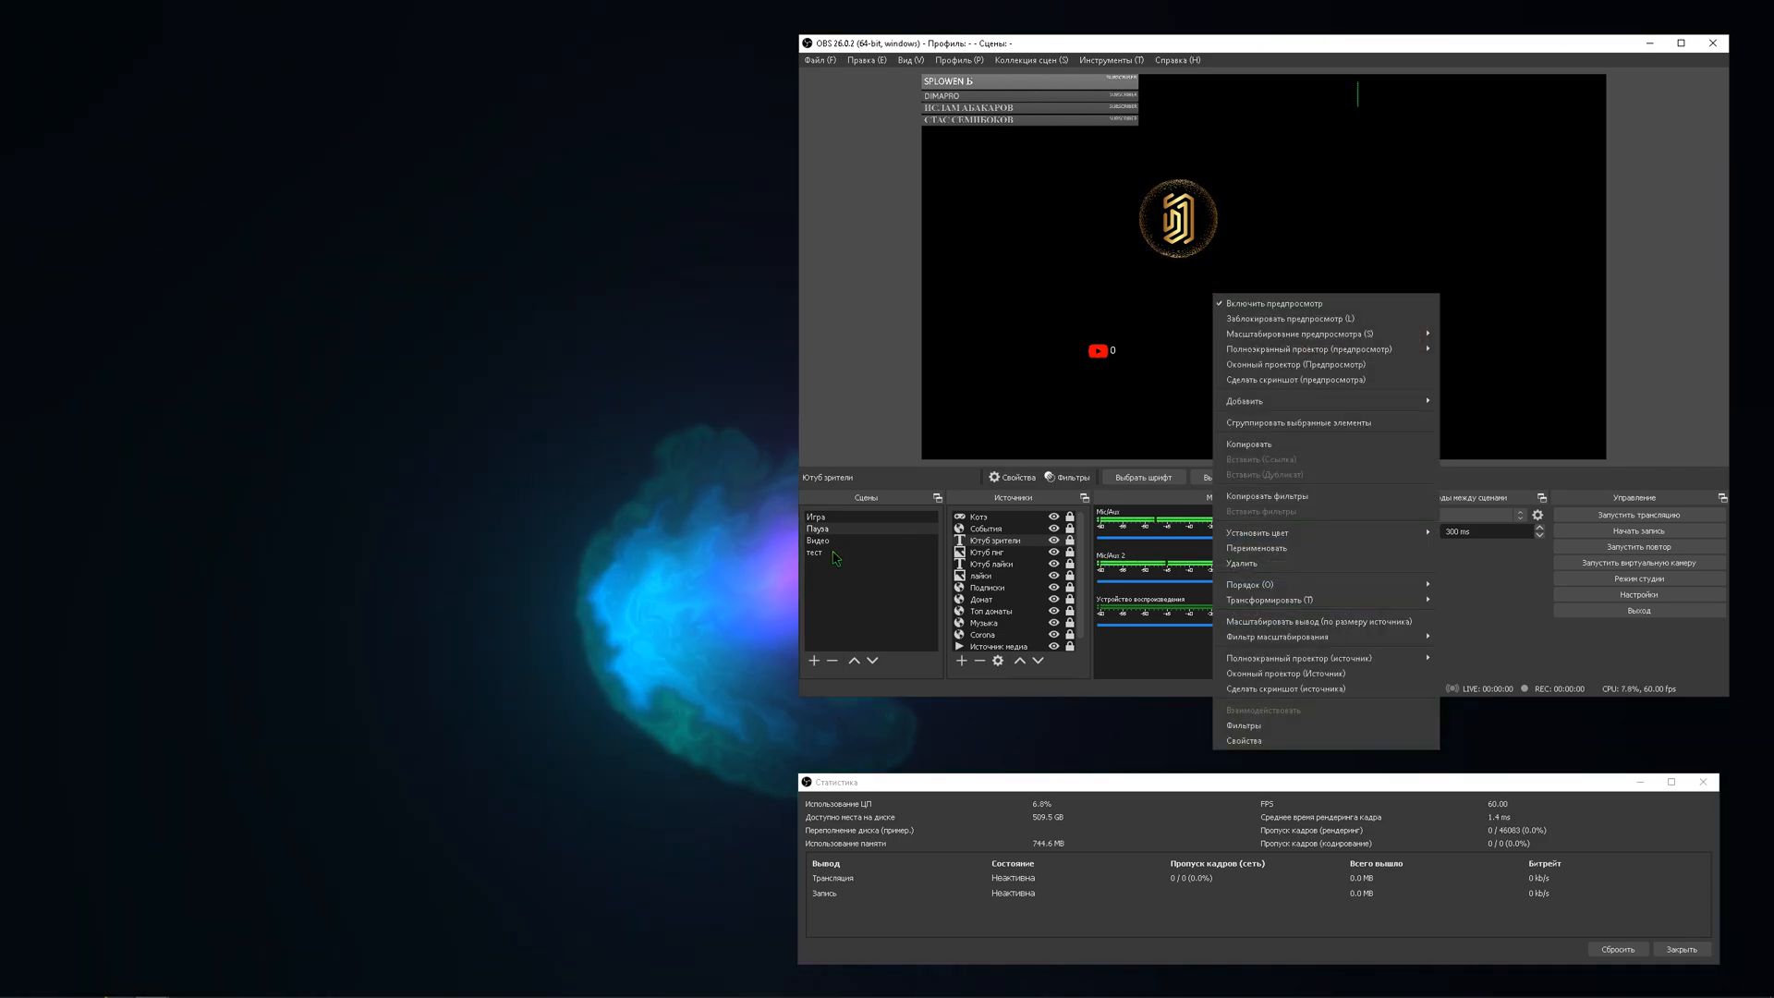
{"action": "left_click", "coordinate": [878, 552]}
{"action": "right_click", "coordinate": [1232, 277]}
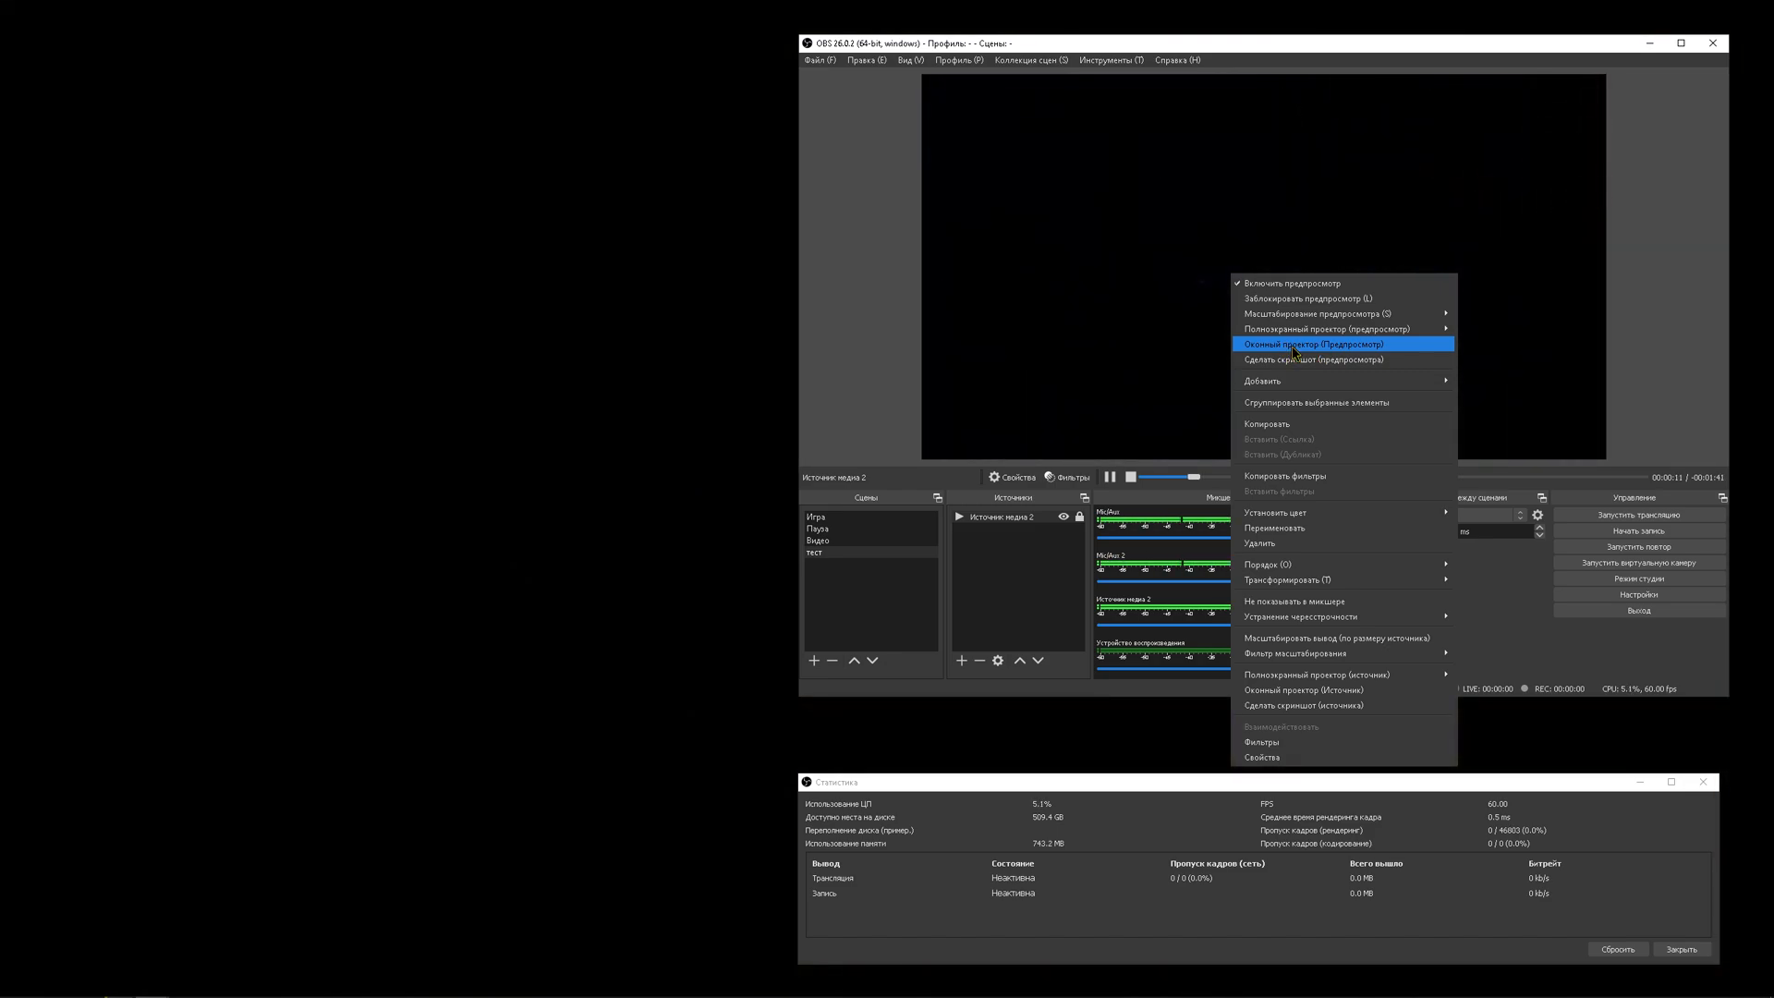
Open a windowed projector of the preview, arrange it on the left, and close Settings.
{"action": "left_click", "coordinate": [1294, 344]}
{"action": "left_click_drag", "start_coordinate": [906, 397], "coordinate": [1, 351]}
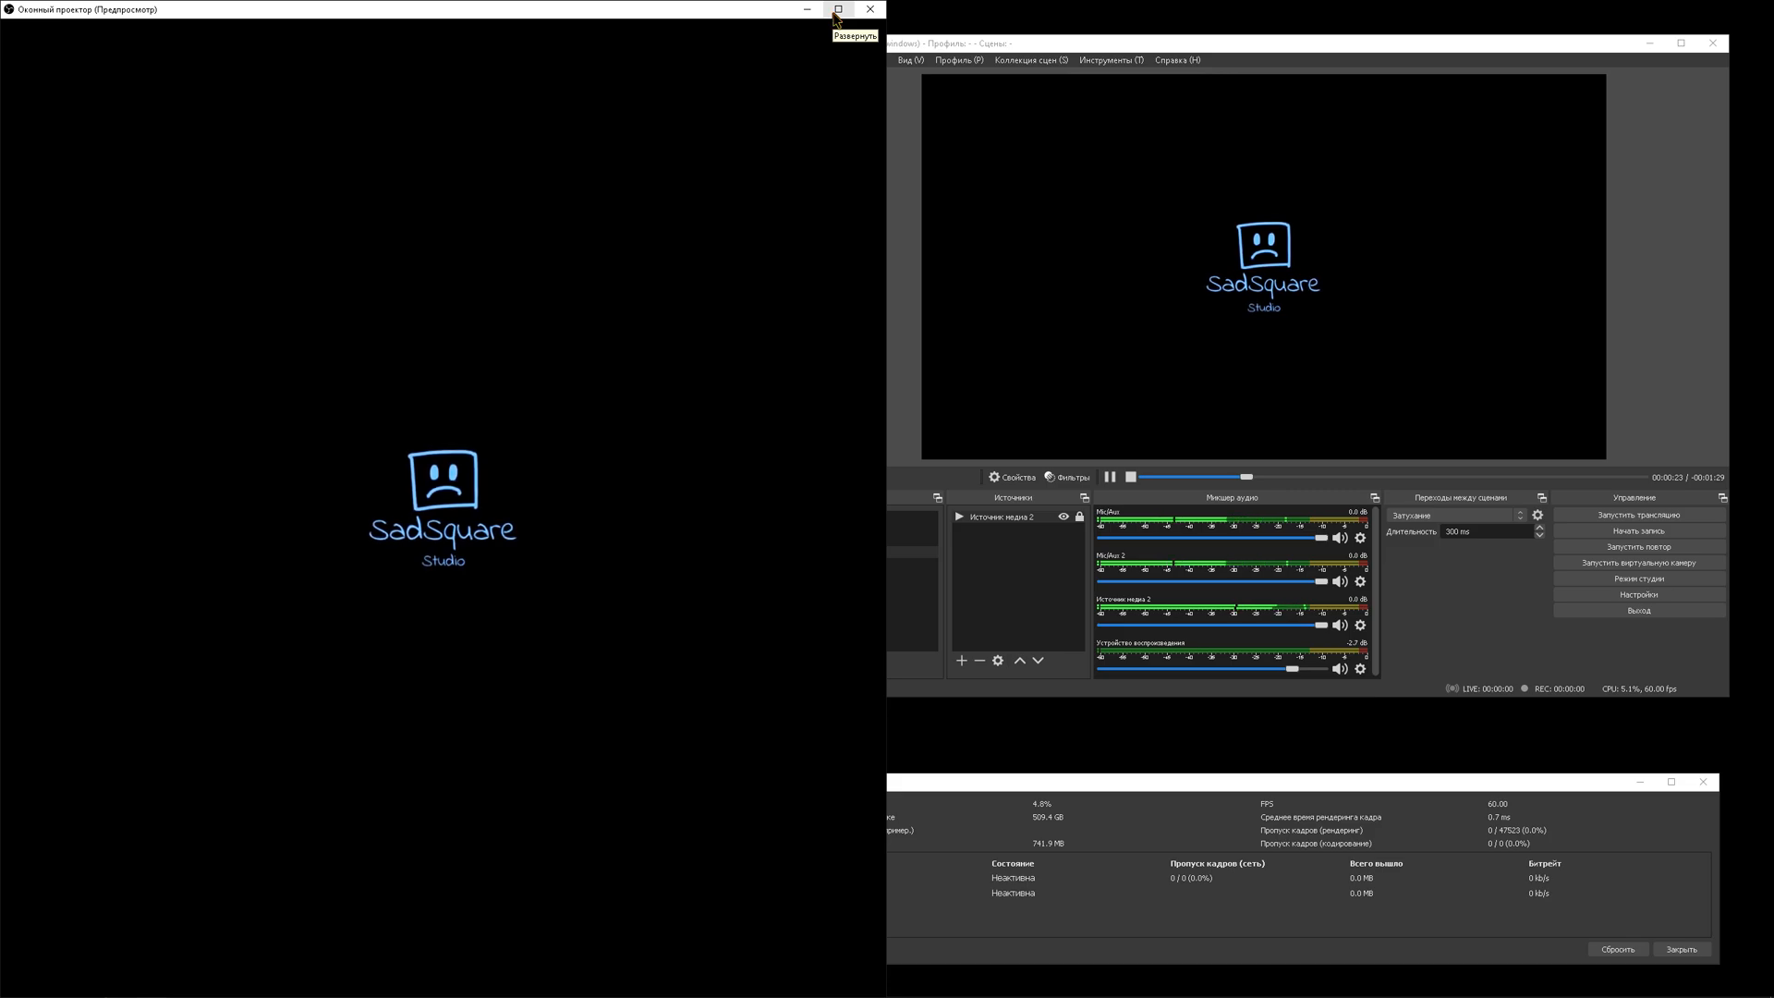
{"action": "left_click", "coordinate": [837, 12]}
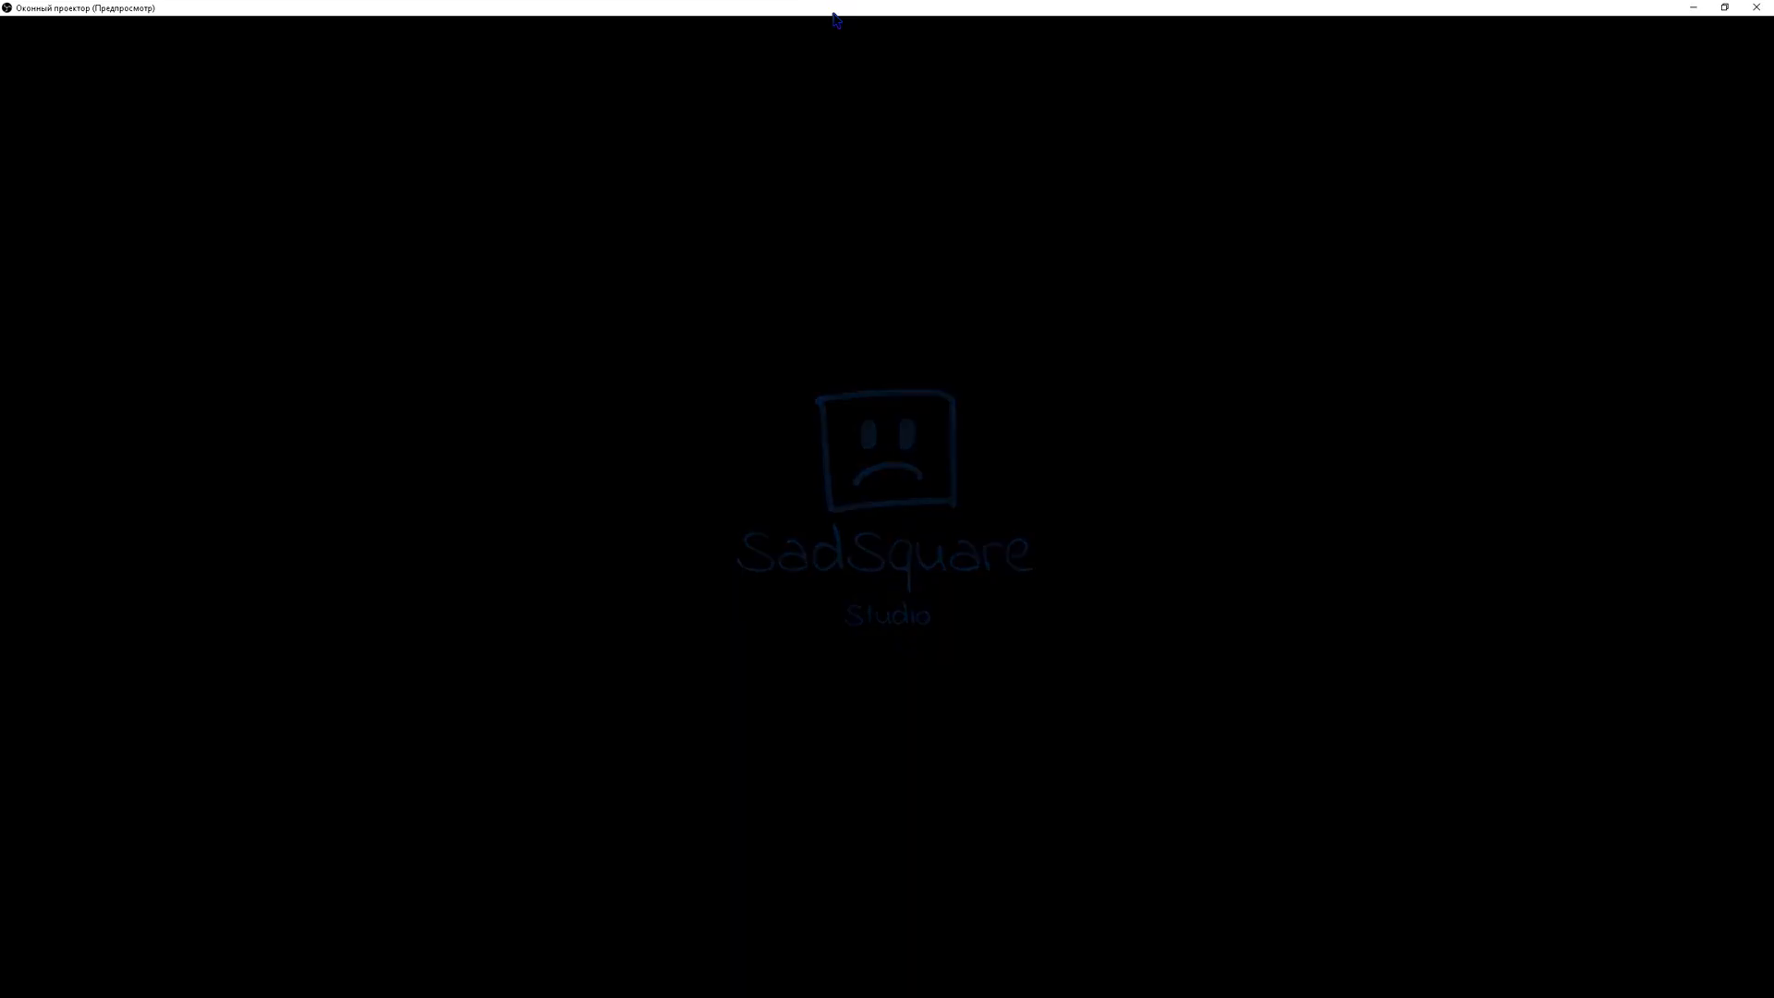
{"action": "left_click", "coordinate": [1725, 7]}
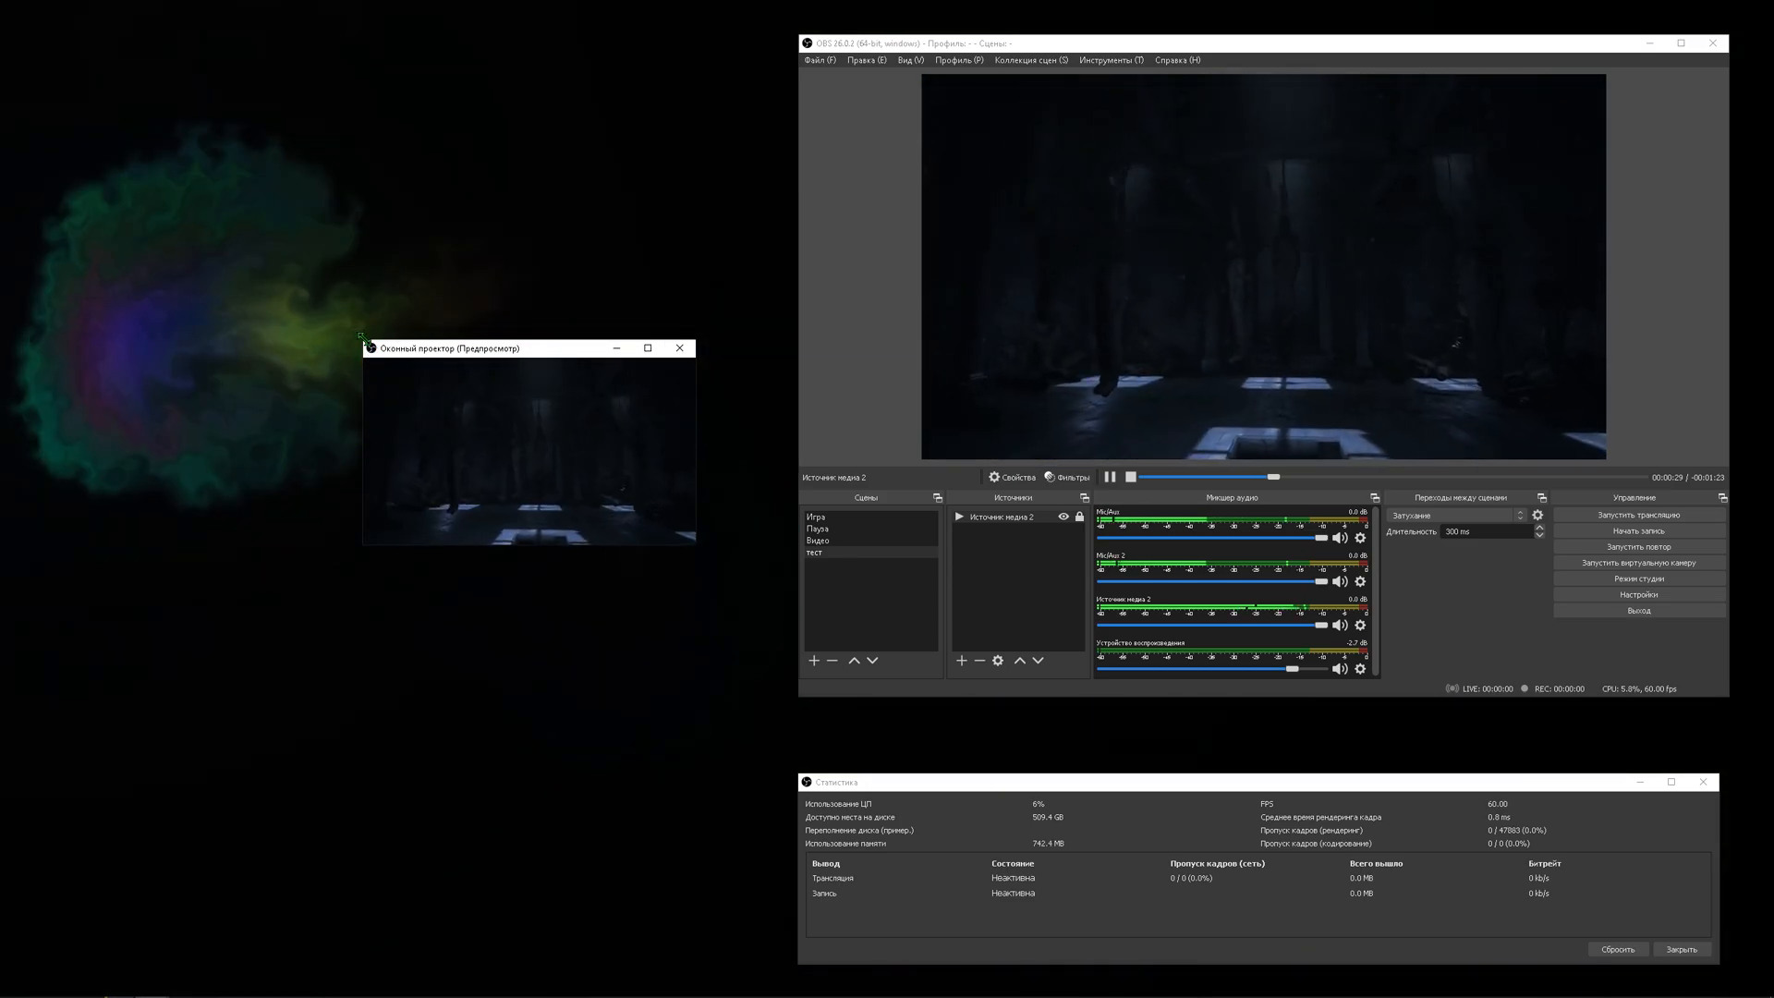
{"action": "left_click_drag", "start_coordinate": [364, 341], "coordinate": [218, 130]}
{"action": "left_click_drag", "start_coordinate": [412, 143], "coordinate": [439, 350]}
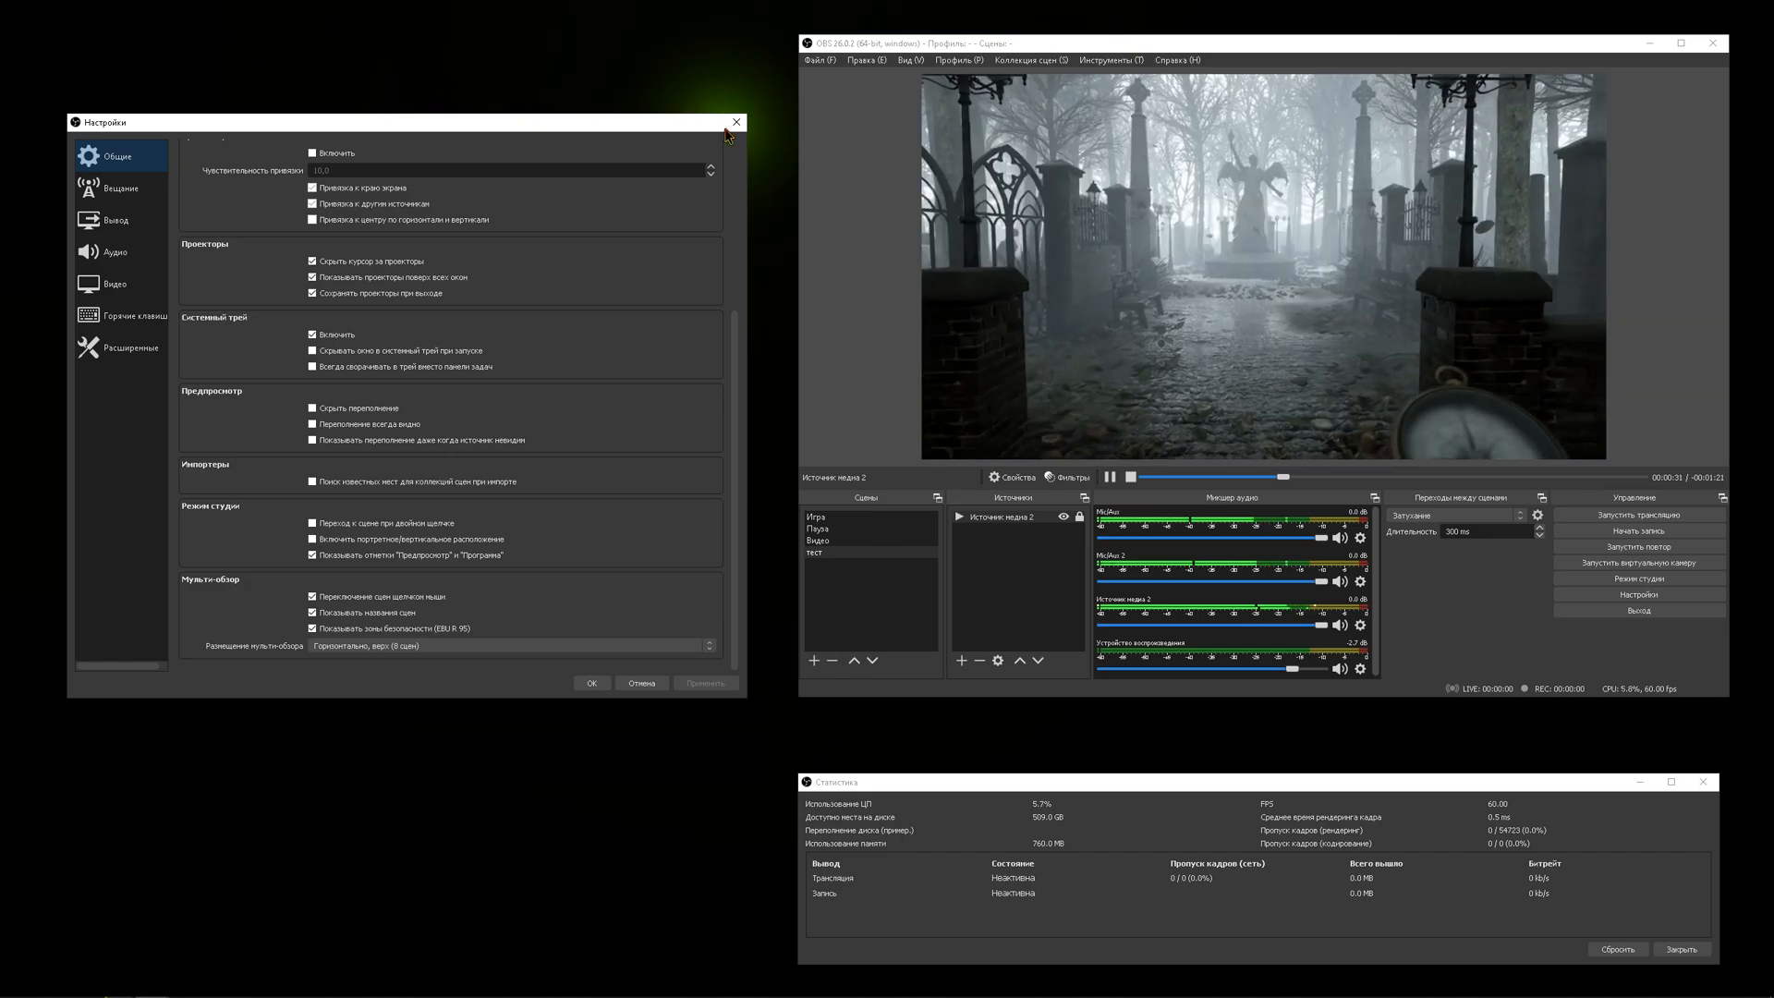
{"action": "left_click", "coordinate": [735, 123]}
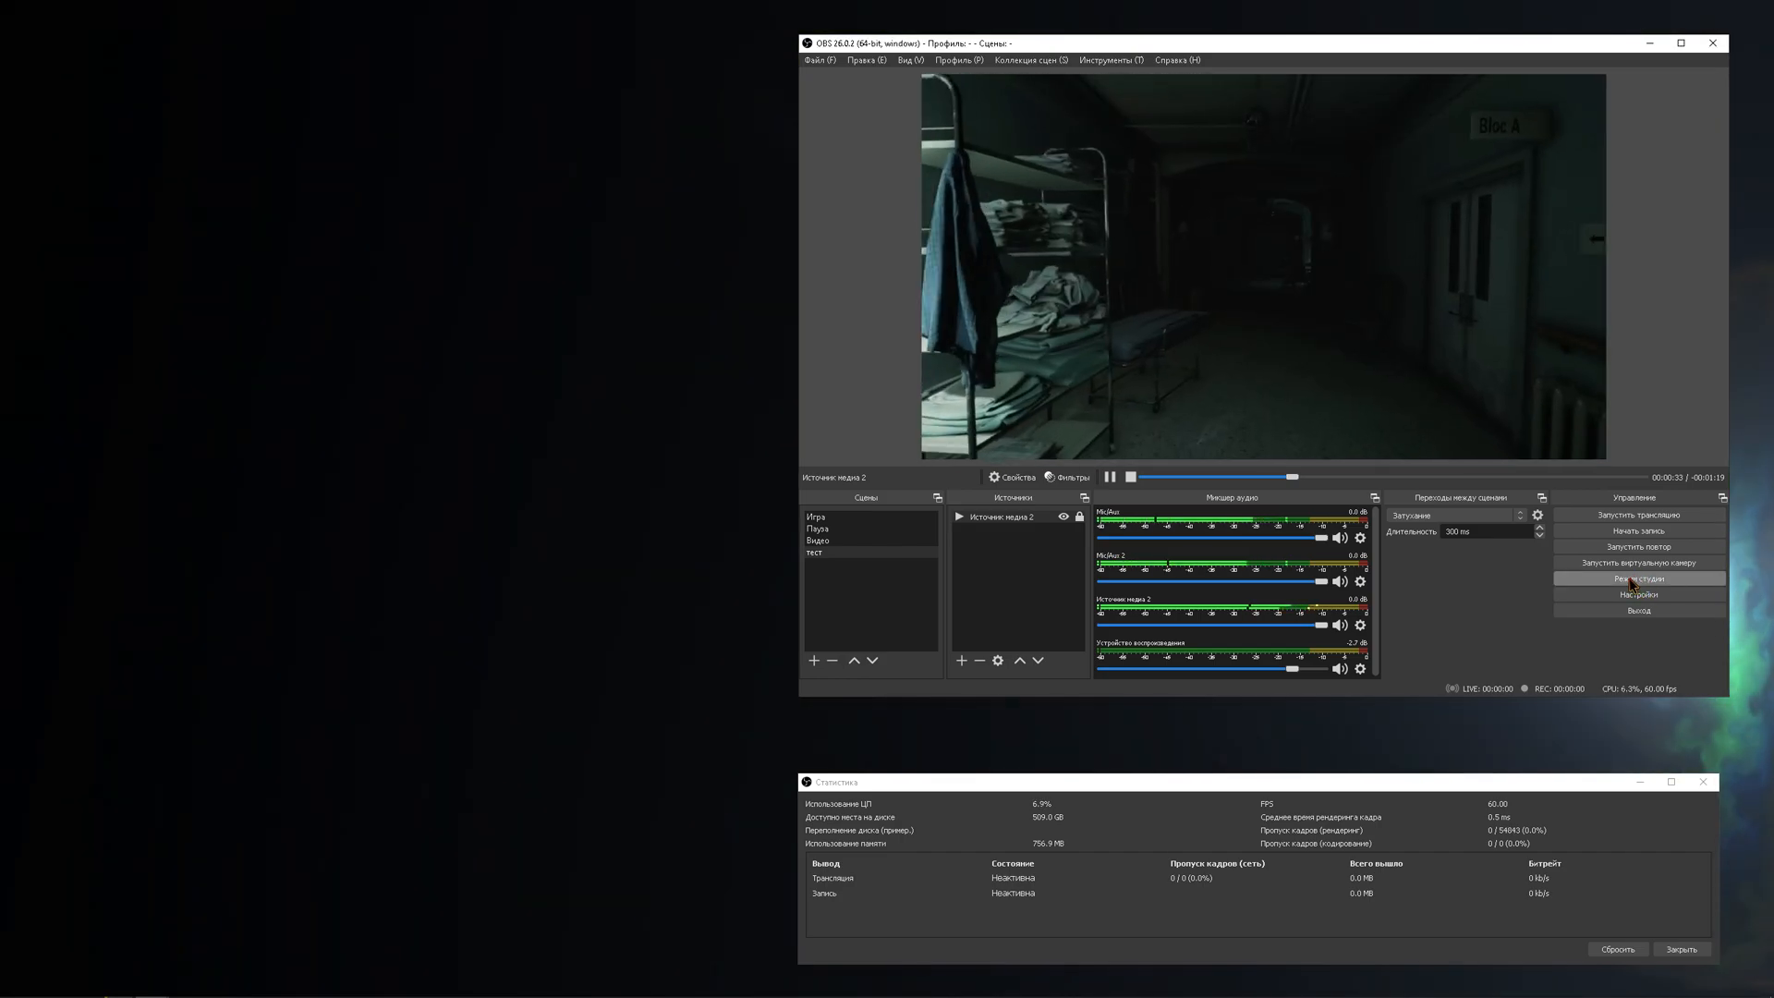
Turn on Studio Mode, shrink the media source, and nudge it right in the Preview.
{"action": "left_click", "coordinate": [1635, 582]}
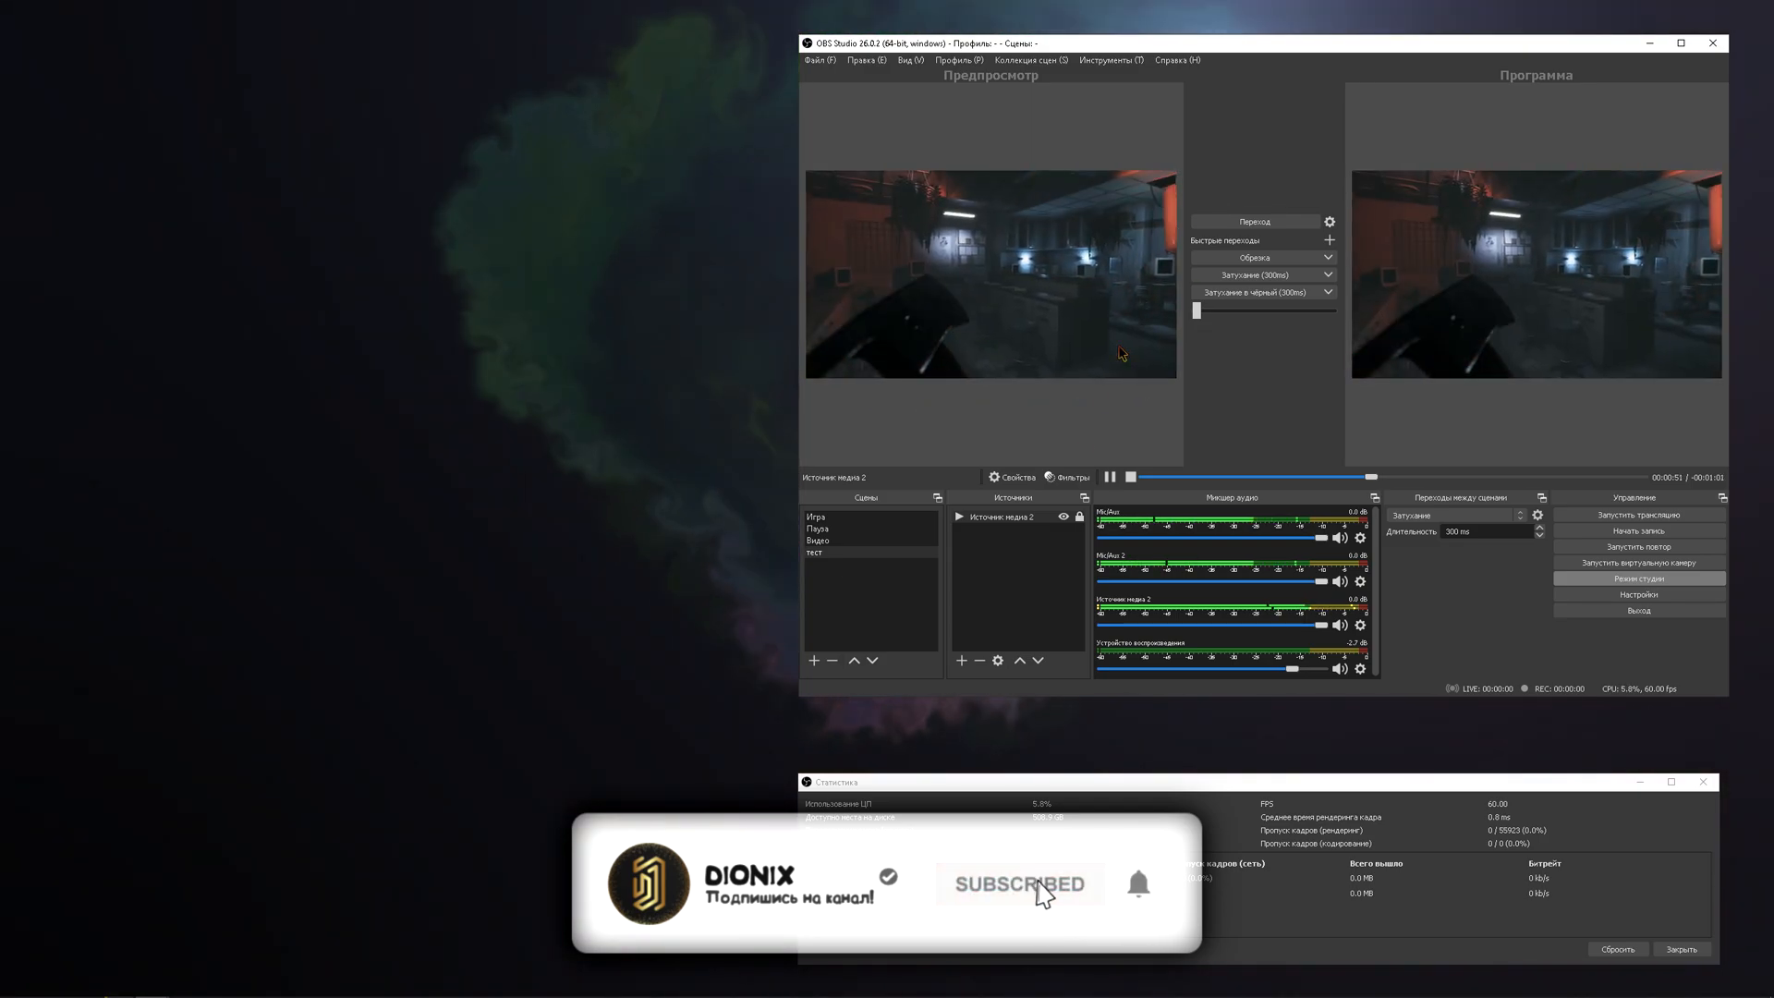
{"action": "left_click", "coordinate": [1079, 519]}
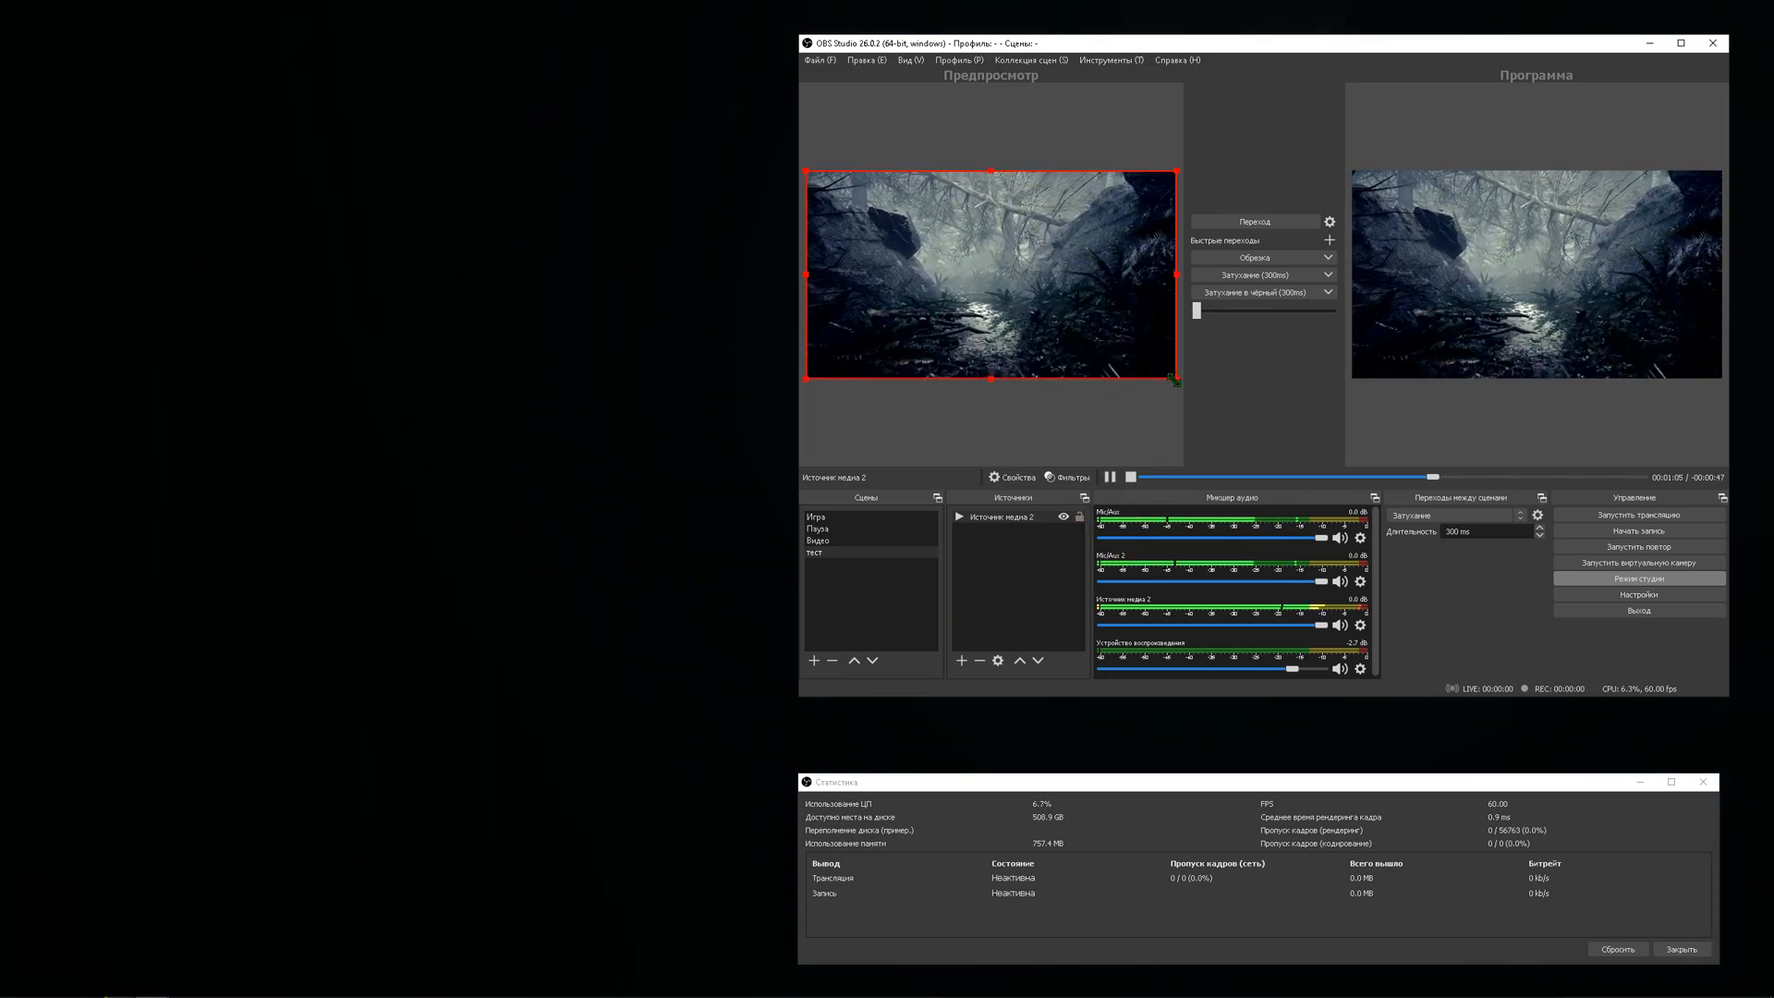
{"action": "left_click_drag", "start_coordinate": [1173, 379], "coordinate": [1126, 360]}
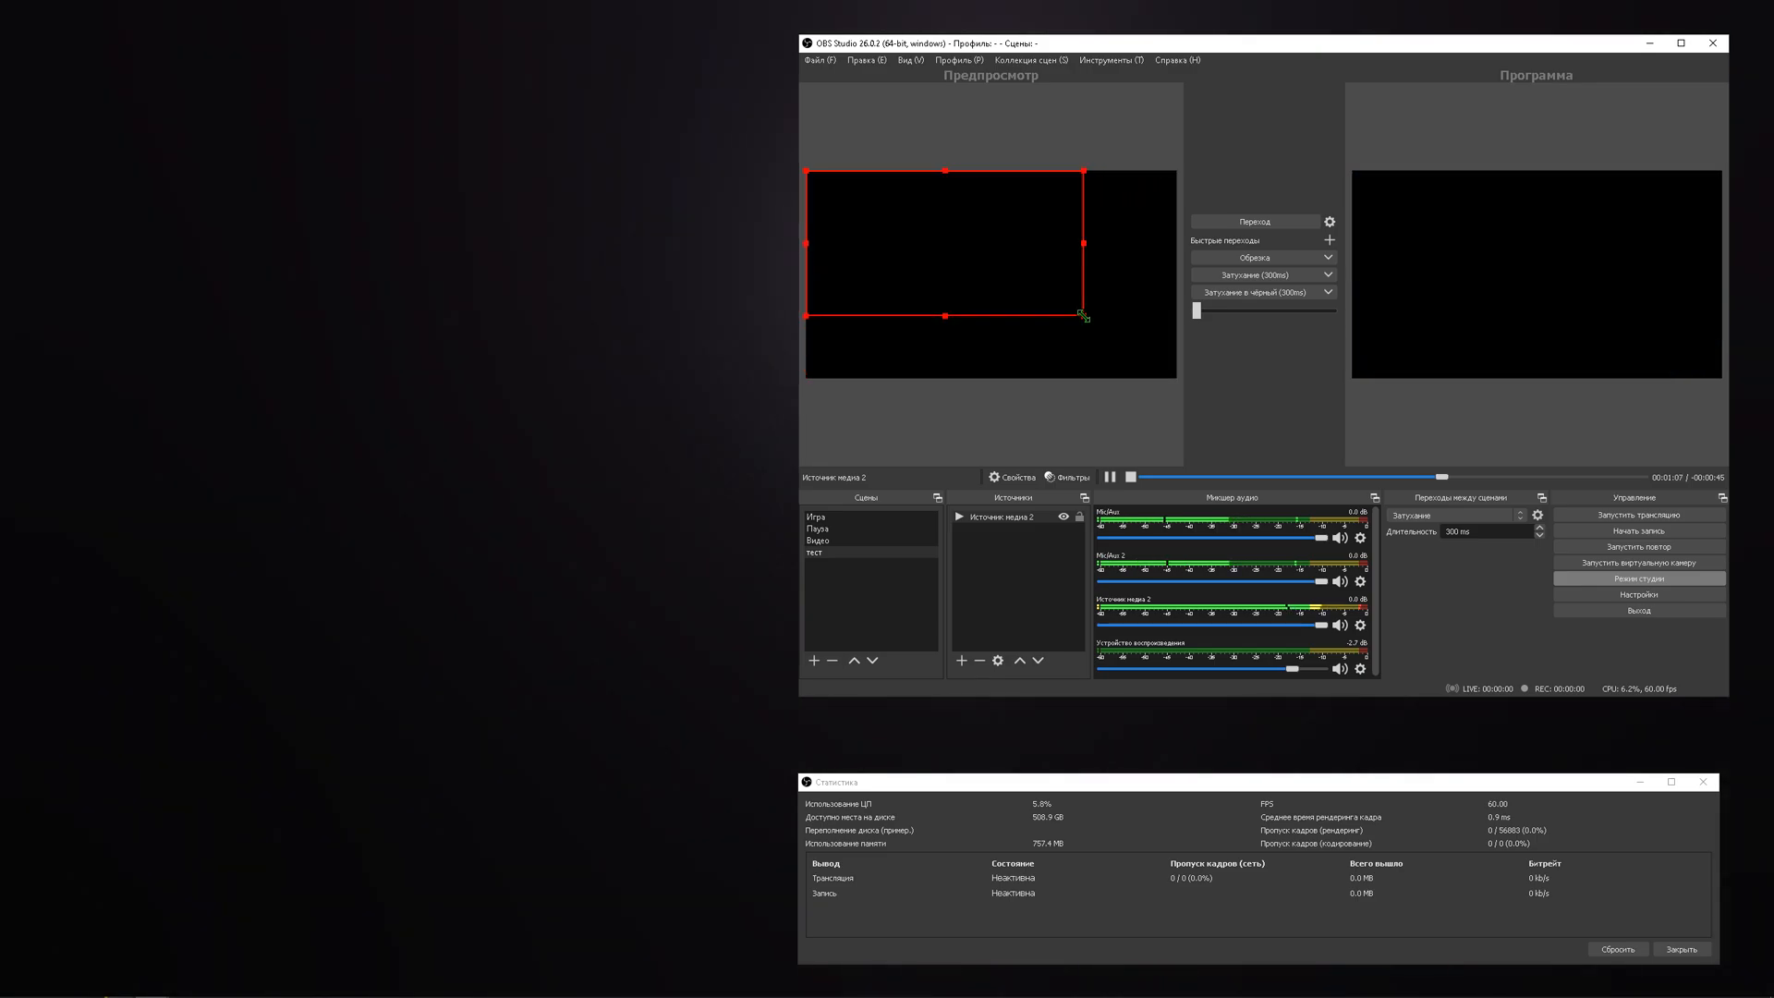
{"action": "left_click_drag", "start_coordinate": [1038, 260], "coordinate": [1065, 265]}
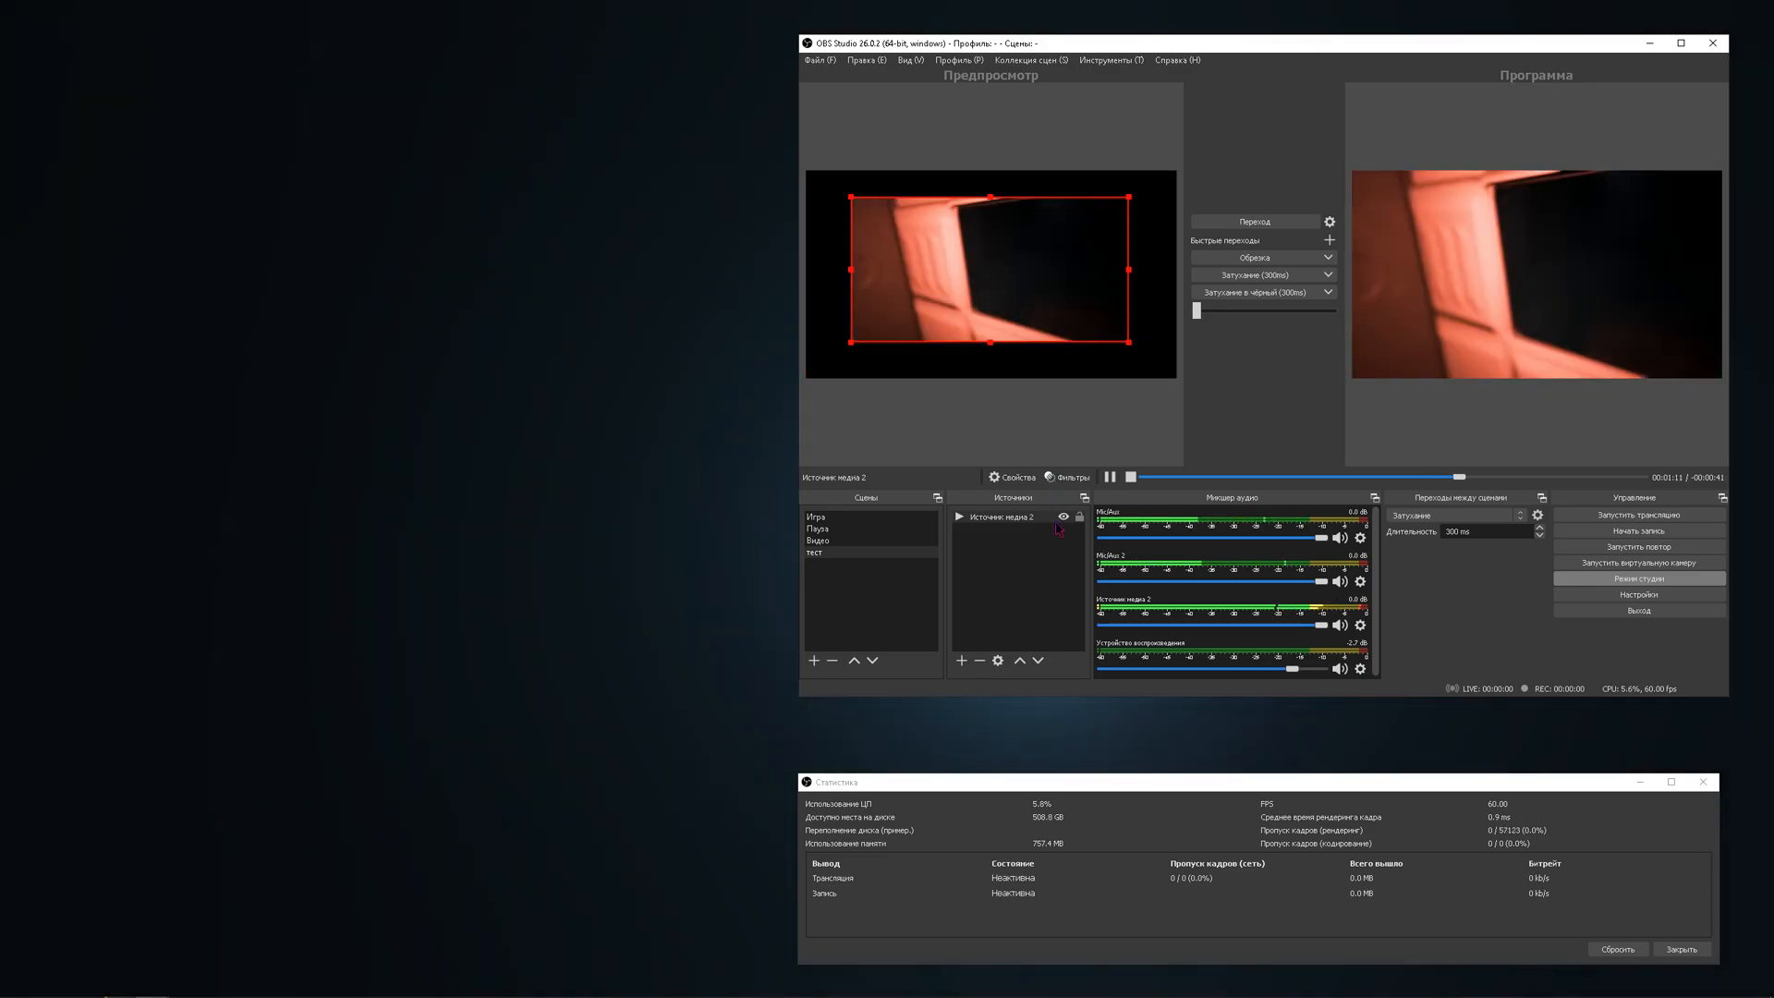
{"action": "left_click", "coordinate": [1096, 434]}
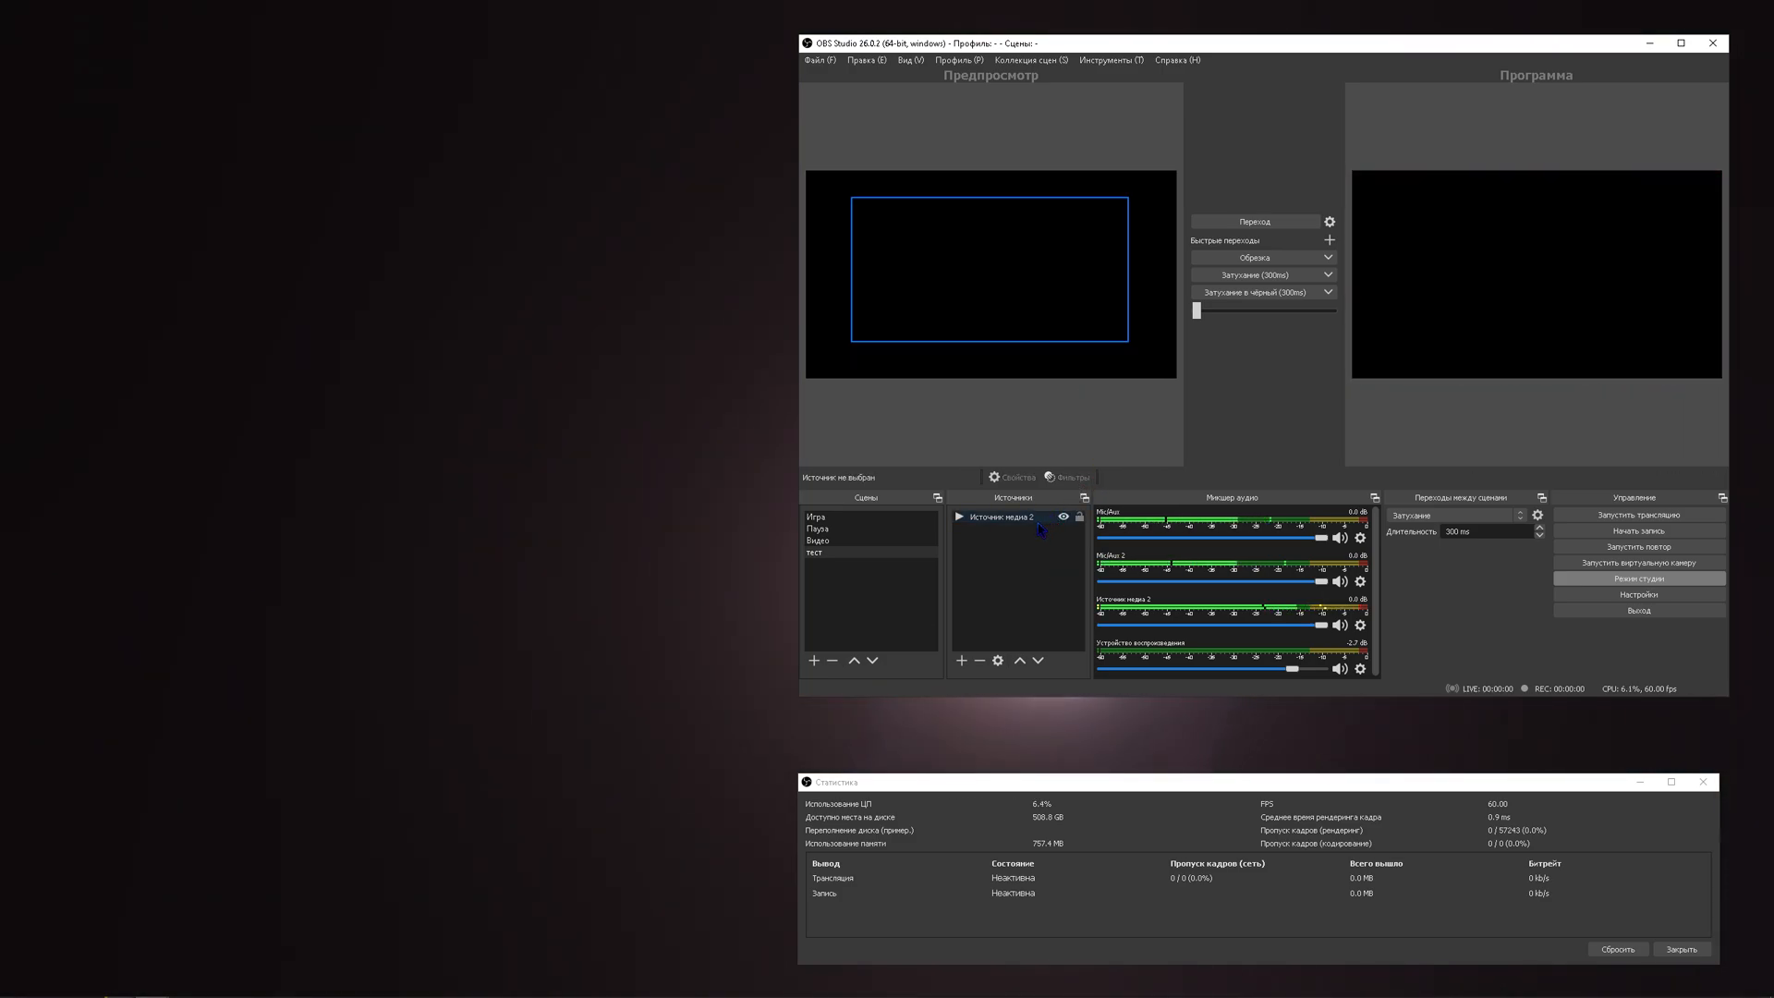
{"action": "left_click", "coordinate": [1013, 276]}
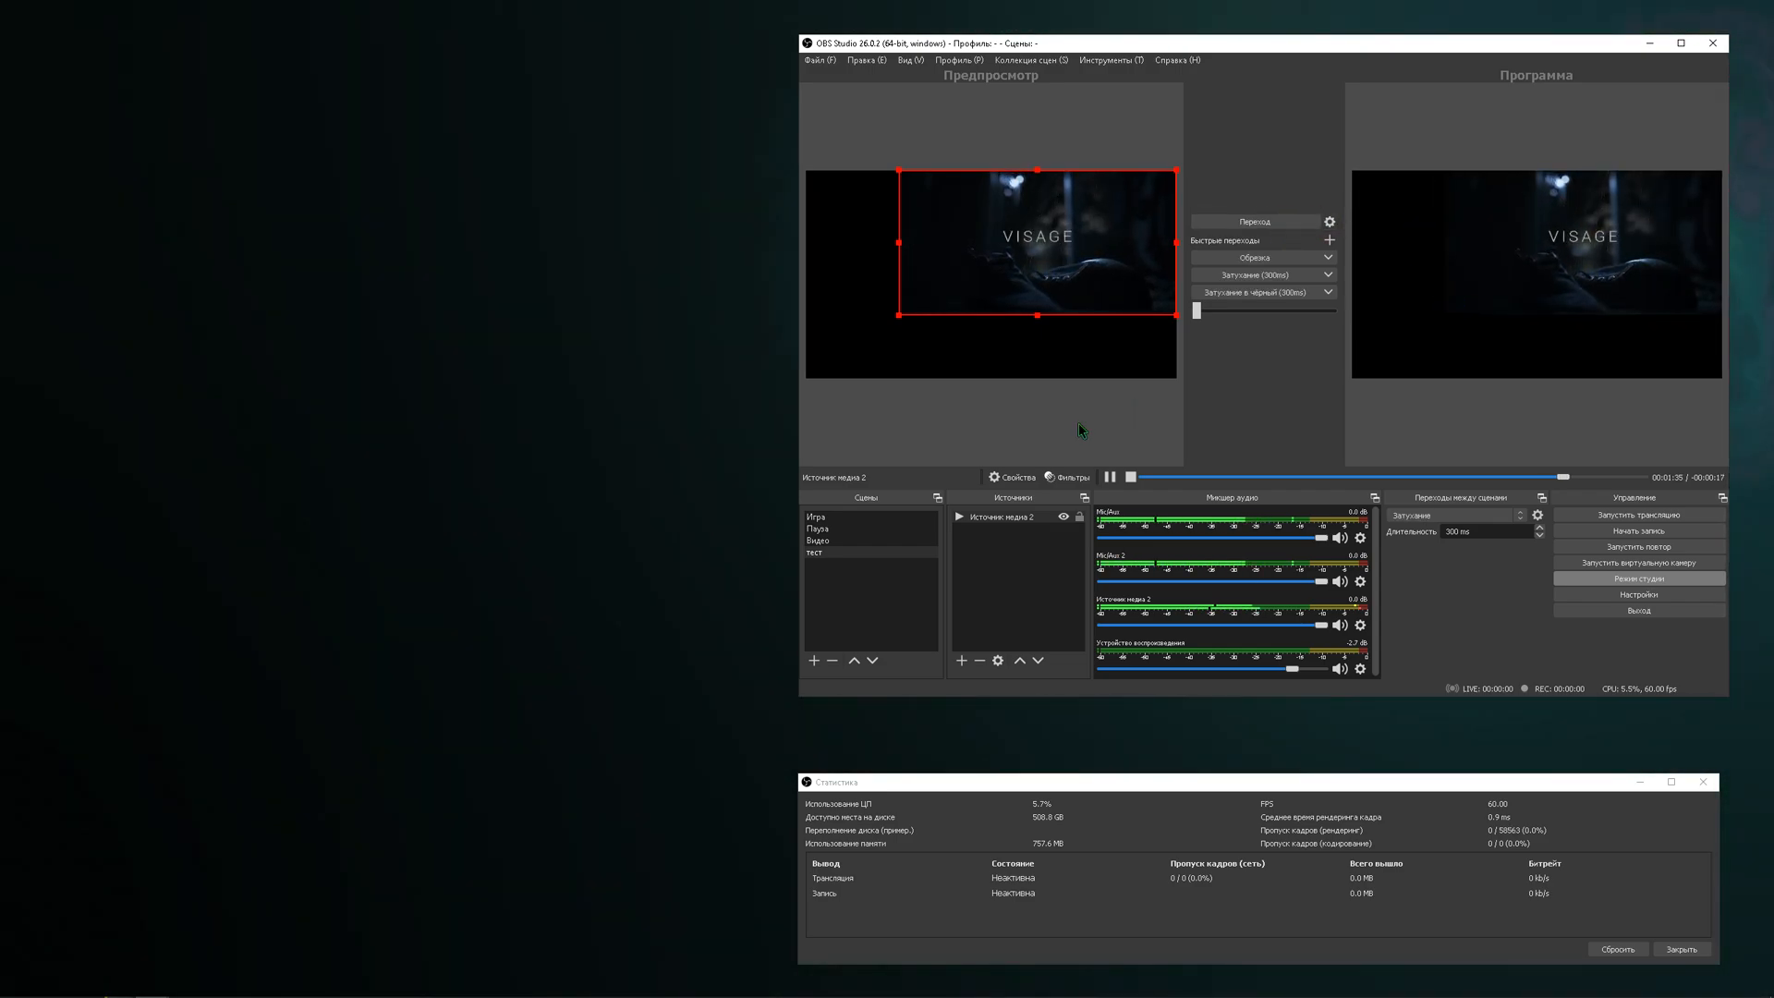
{"action": "right_click", "coordinate": [1041, 265]}
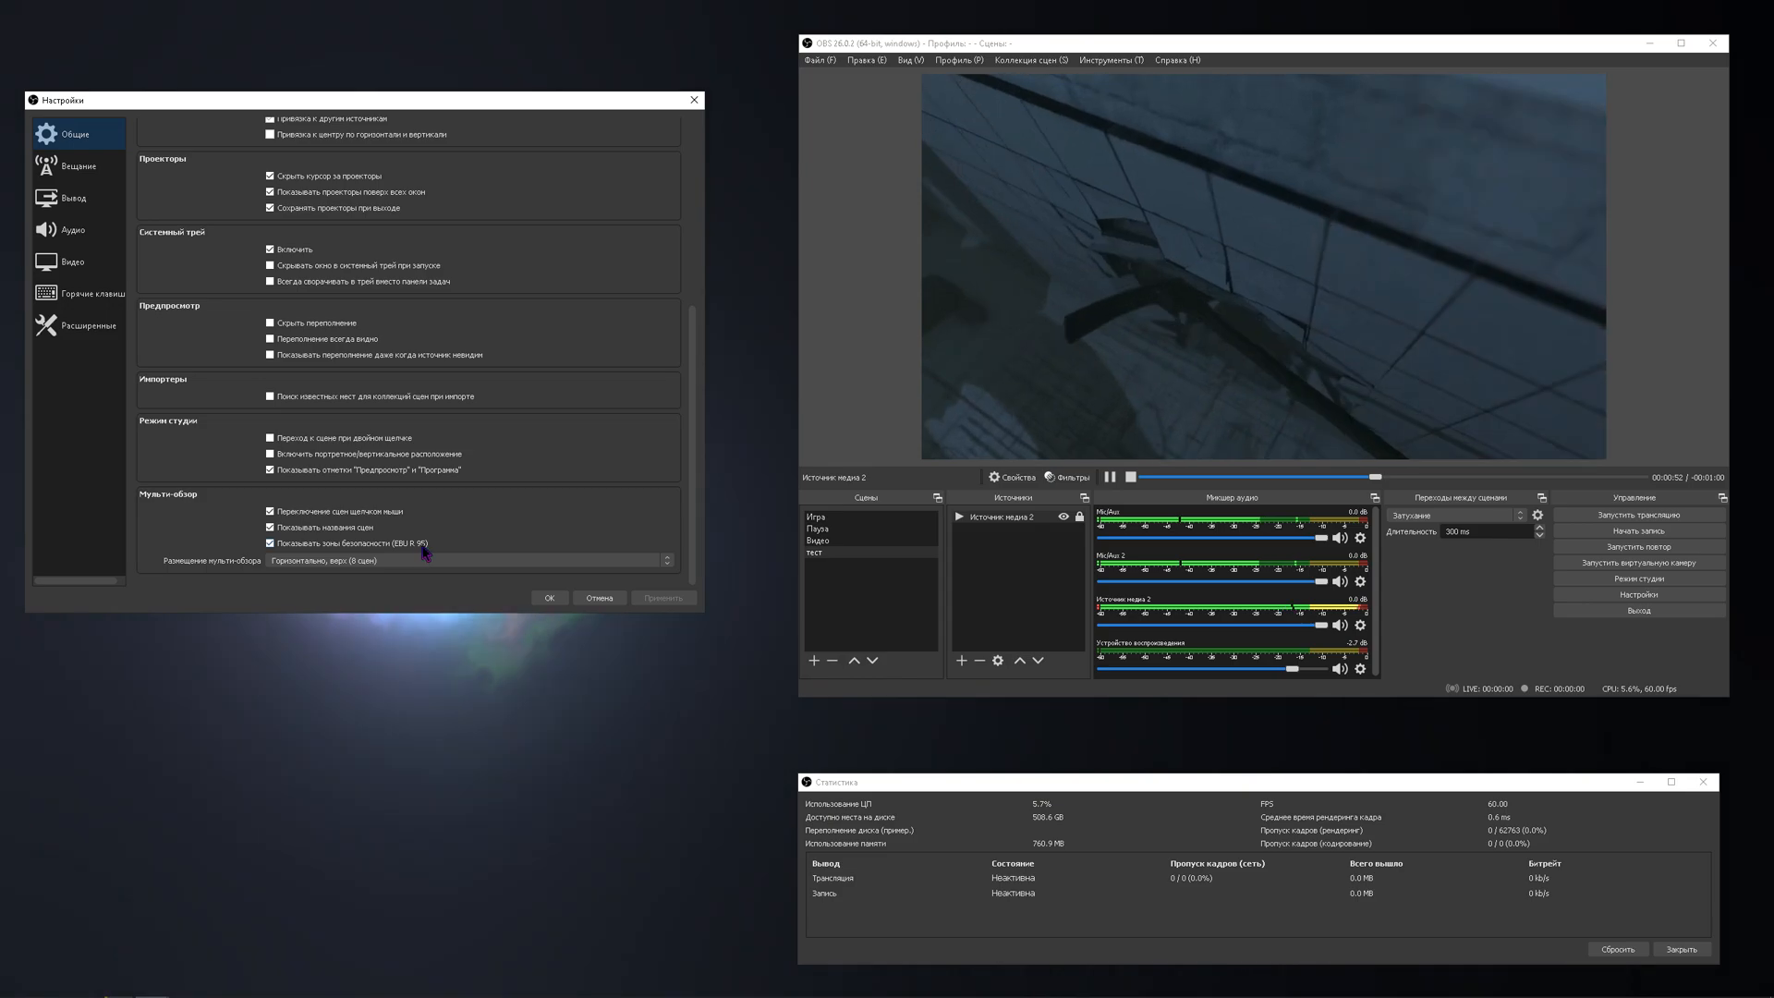
Keep the 'Горизонтально, верх (8 сцен)' multiview layout and enable EBU R 95 safe areas.
{"action": "left_click", "coordinate": [370, 561]}
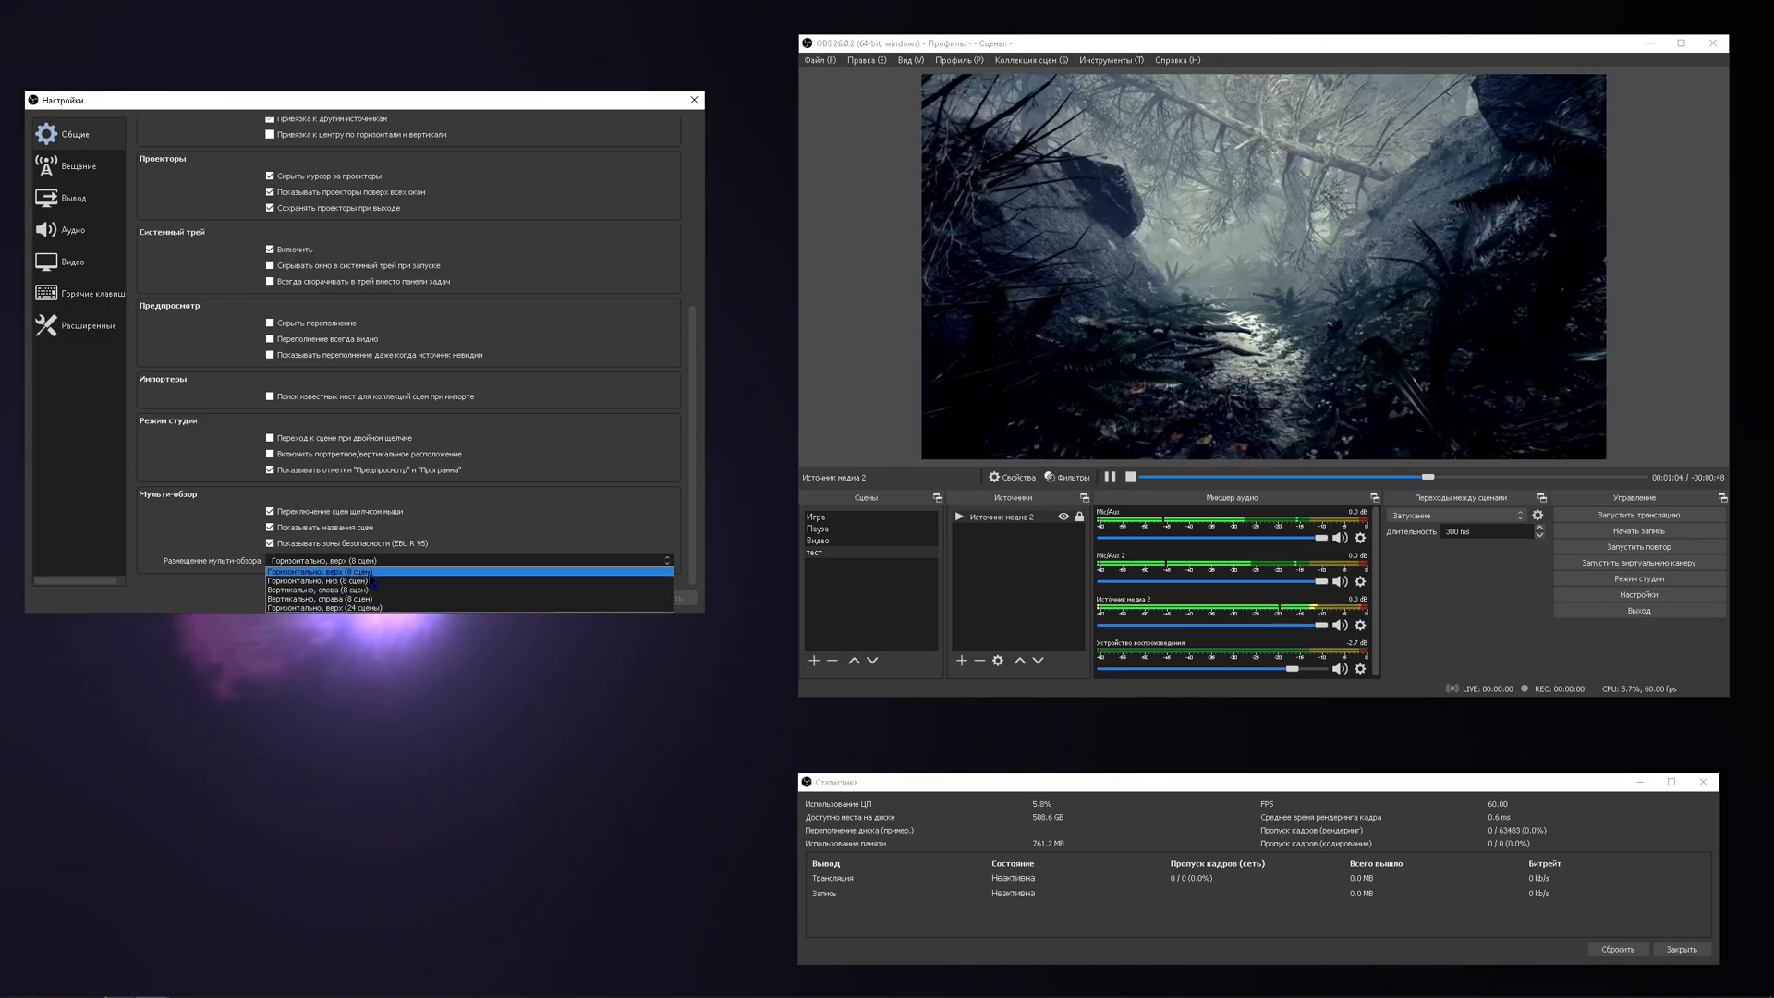
{"action": "left_click", "coordinate": [376, 565]}
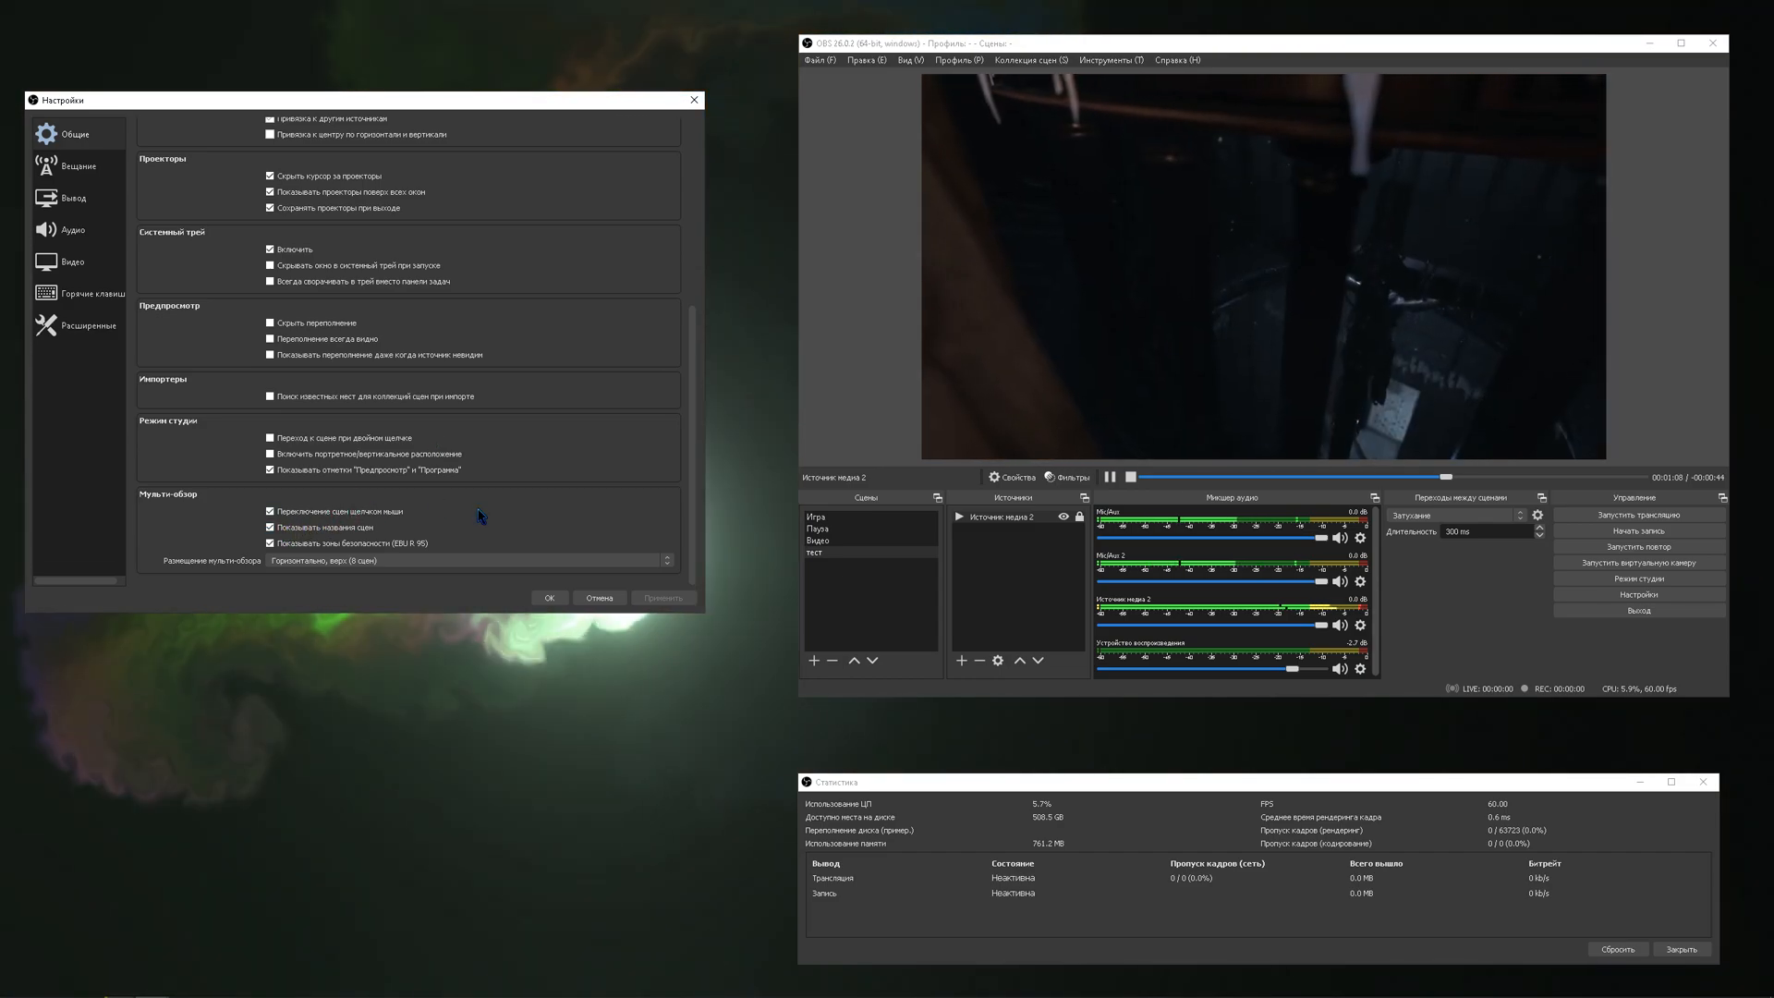
{"action": "left_click", "coordinate": [269, 544]}
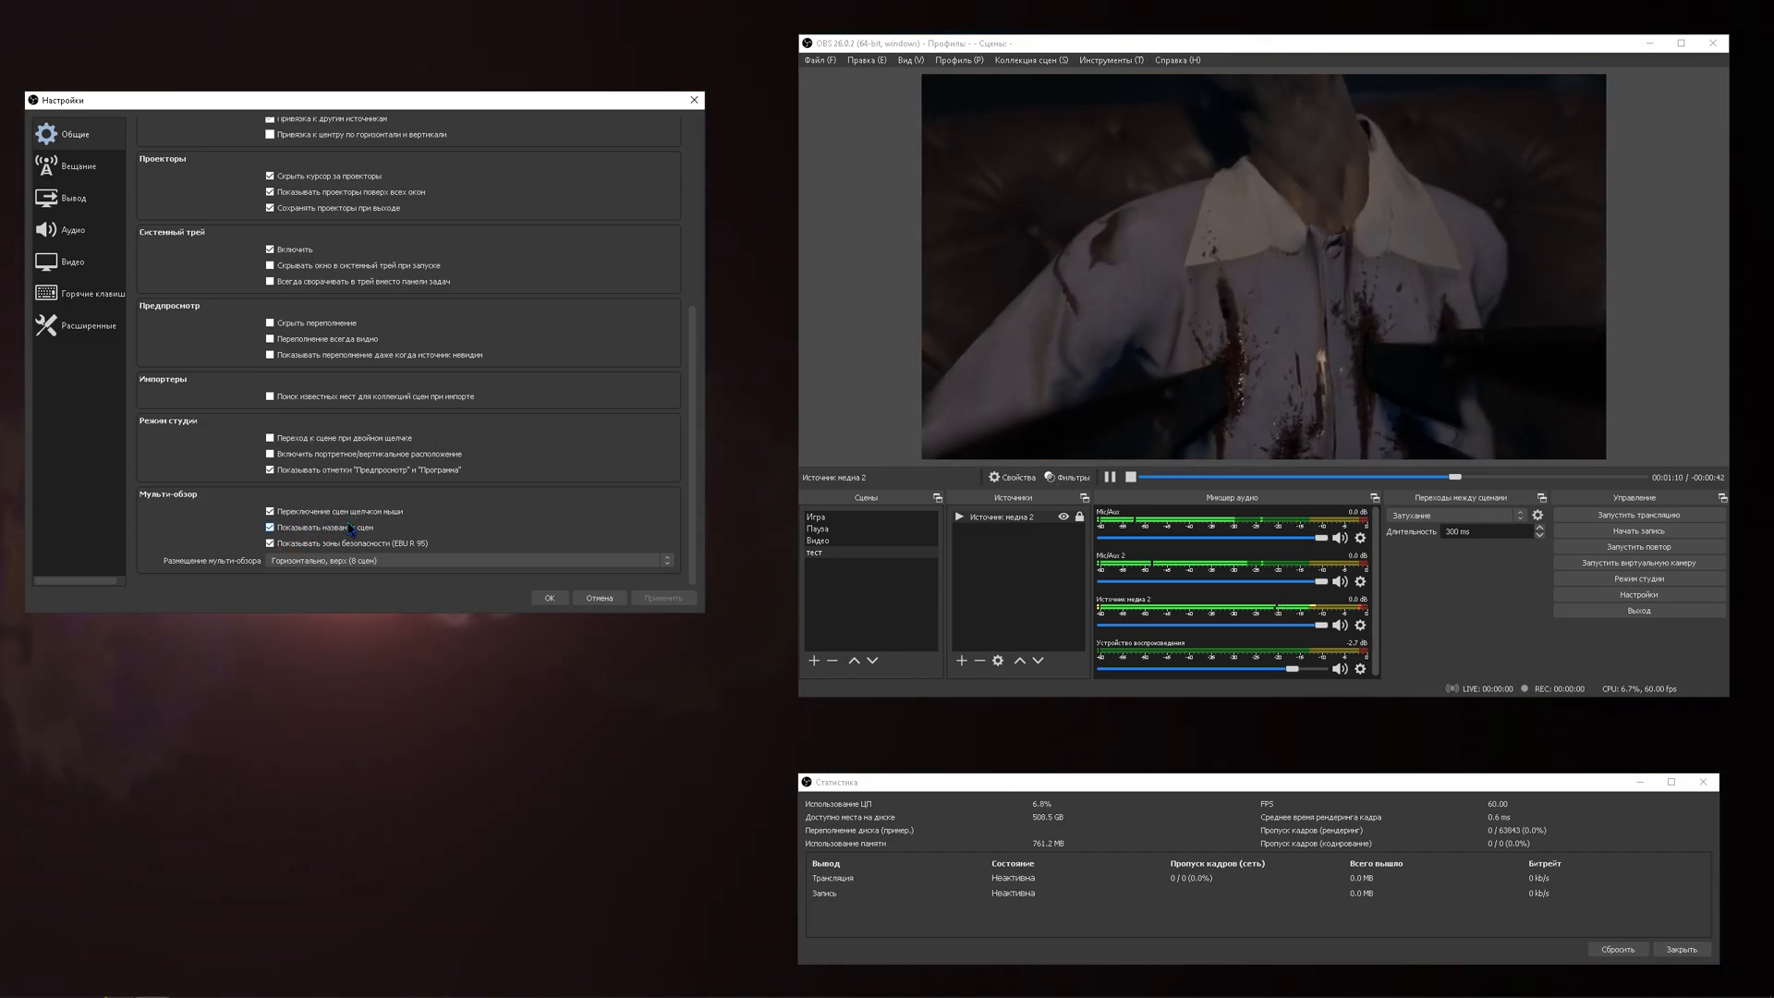
Save settings, open Multiview (Windowed), move it to the left, and enlarge it.
{"action": "left_click", "coordinate": [696, 106]}
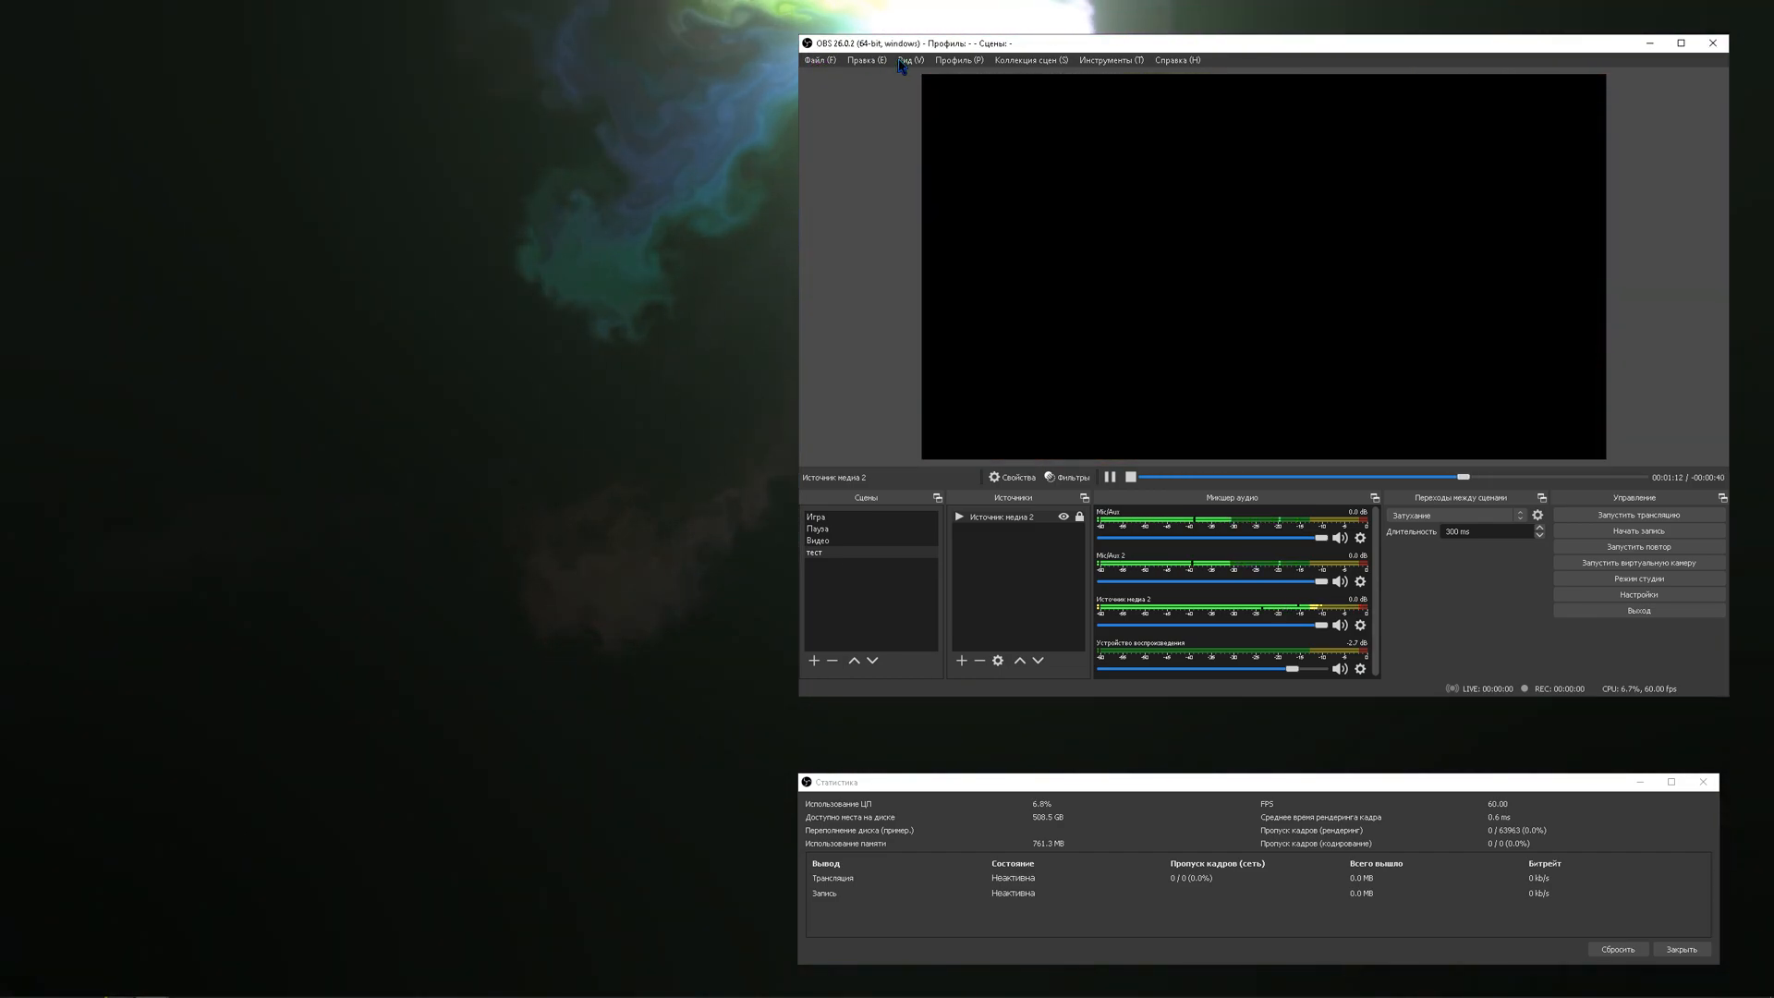
{"action": "left_click", "coordinate": [910, 60]}
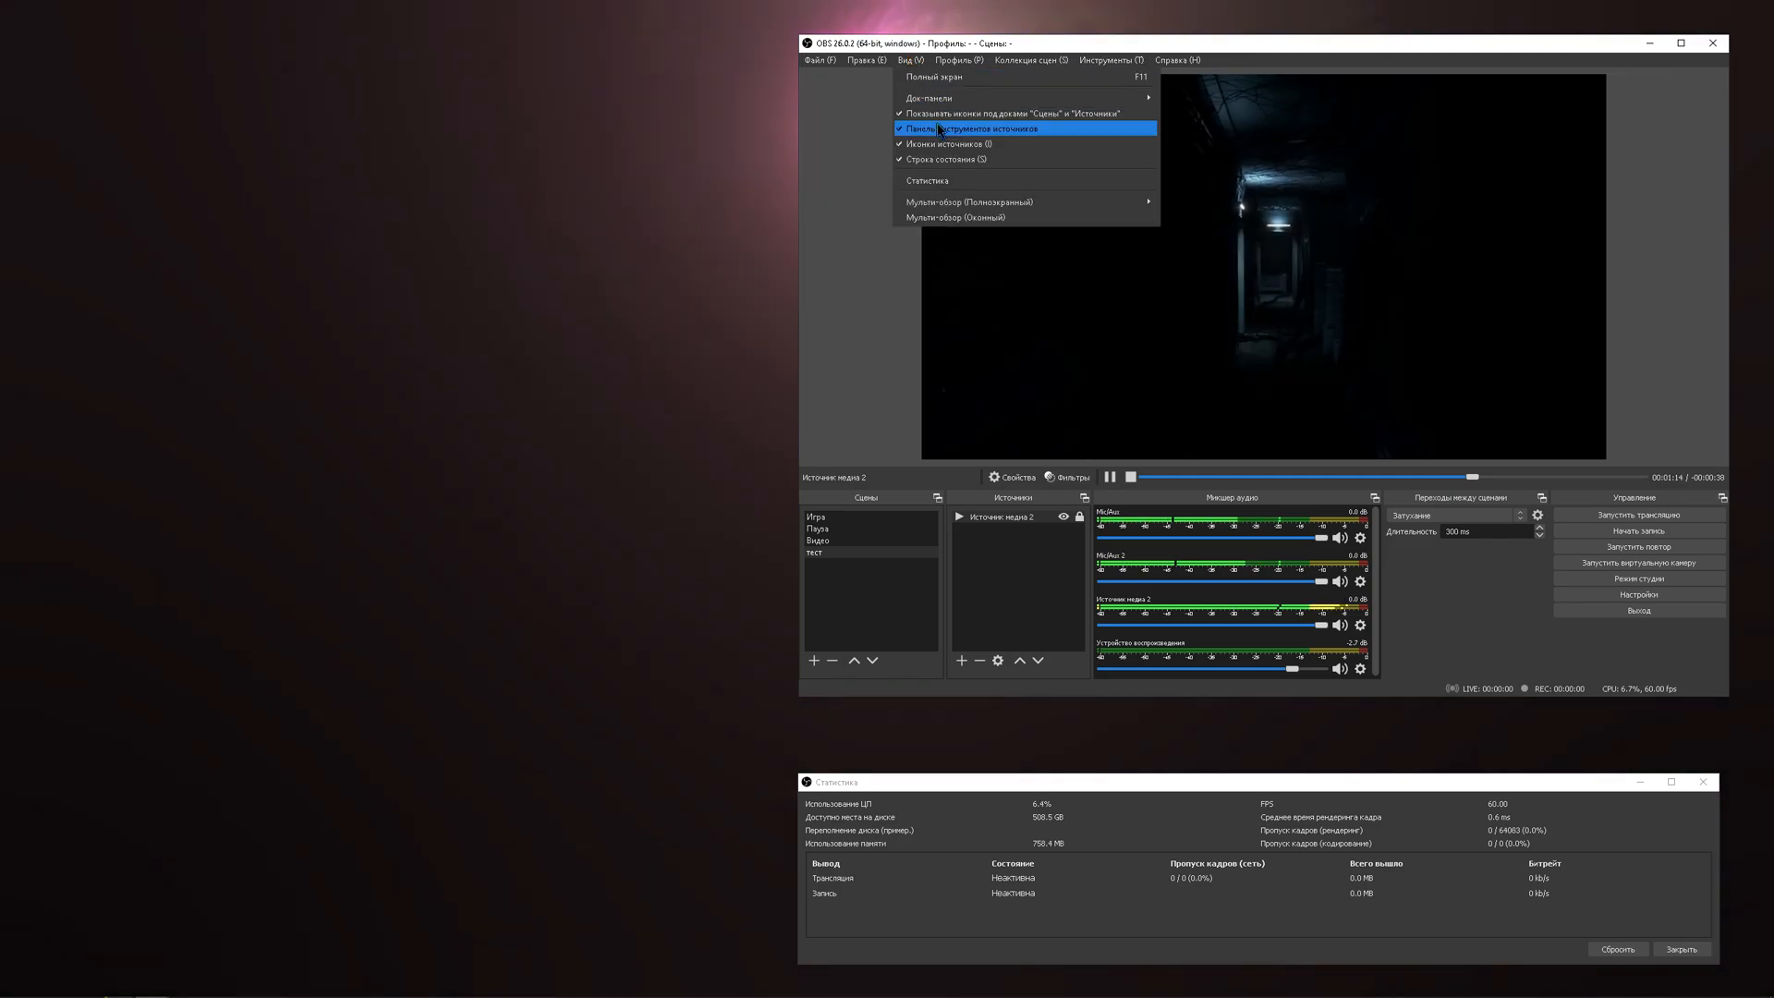
{"action": "left_click", "coordinate": [952, 217]}
{"action": "left_click_drag", "start_coordinate": [848, 397], "coordinate": [484, 462]}
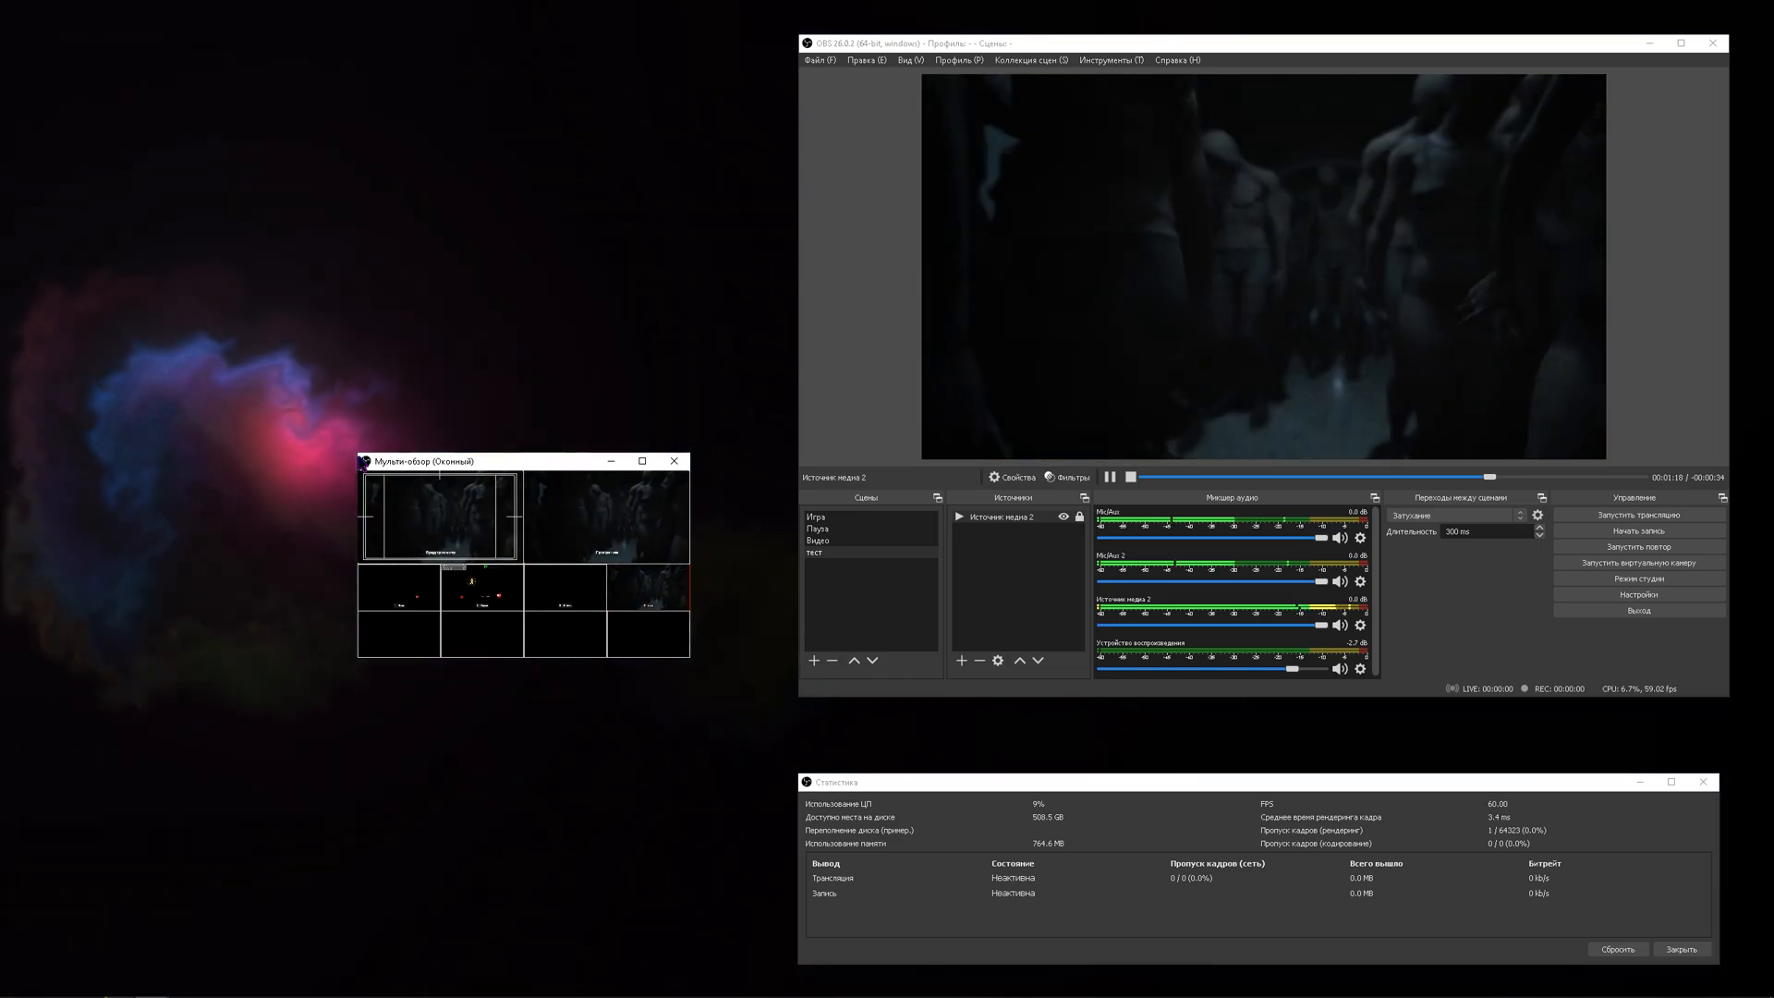
{"action": "left_click_drag", "start_coordinate": [361, 460], "coordinate": [49, 16]}
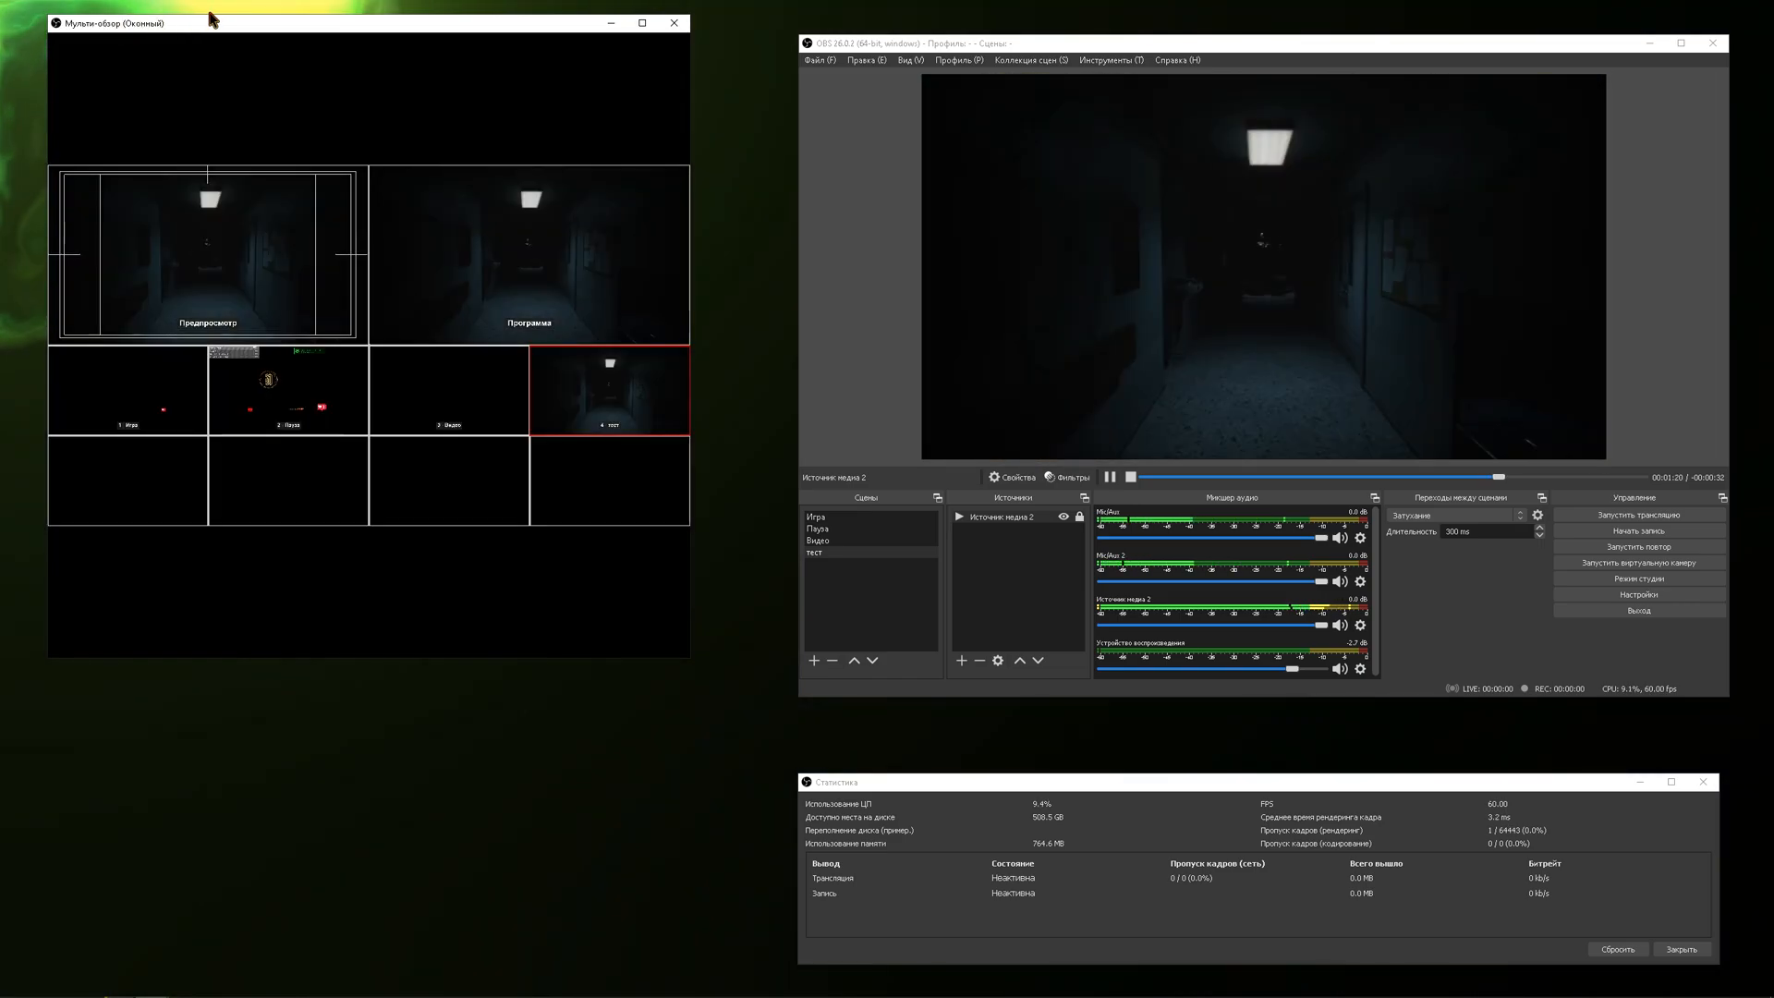
{"action": "left_click_drag", "start_coordinate": [235, 89], "coordinate": [261, 187]}
{"action": "left_click_drag", "start_coordinate": [86, 177], "coordinate": [38, 111]}
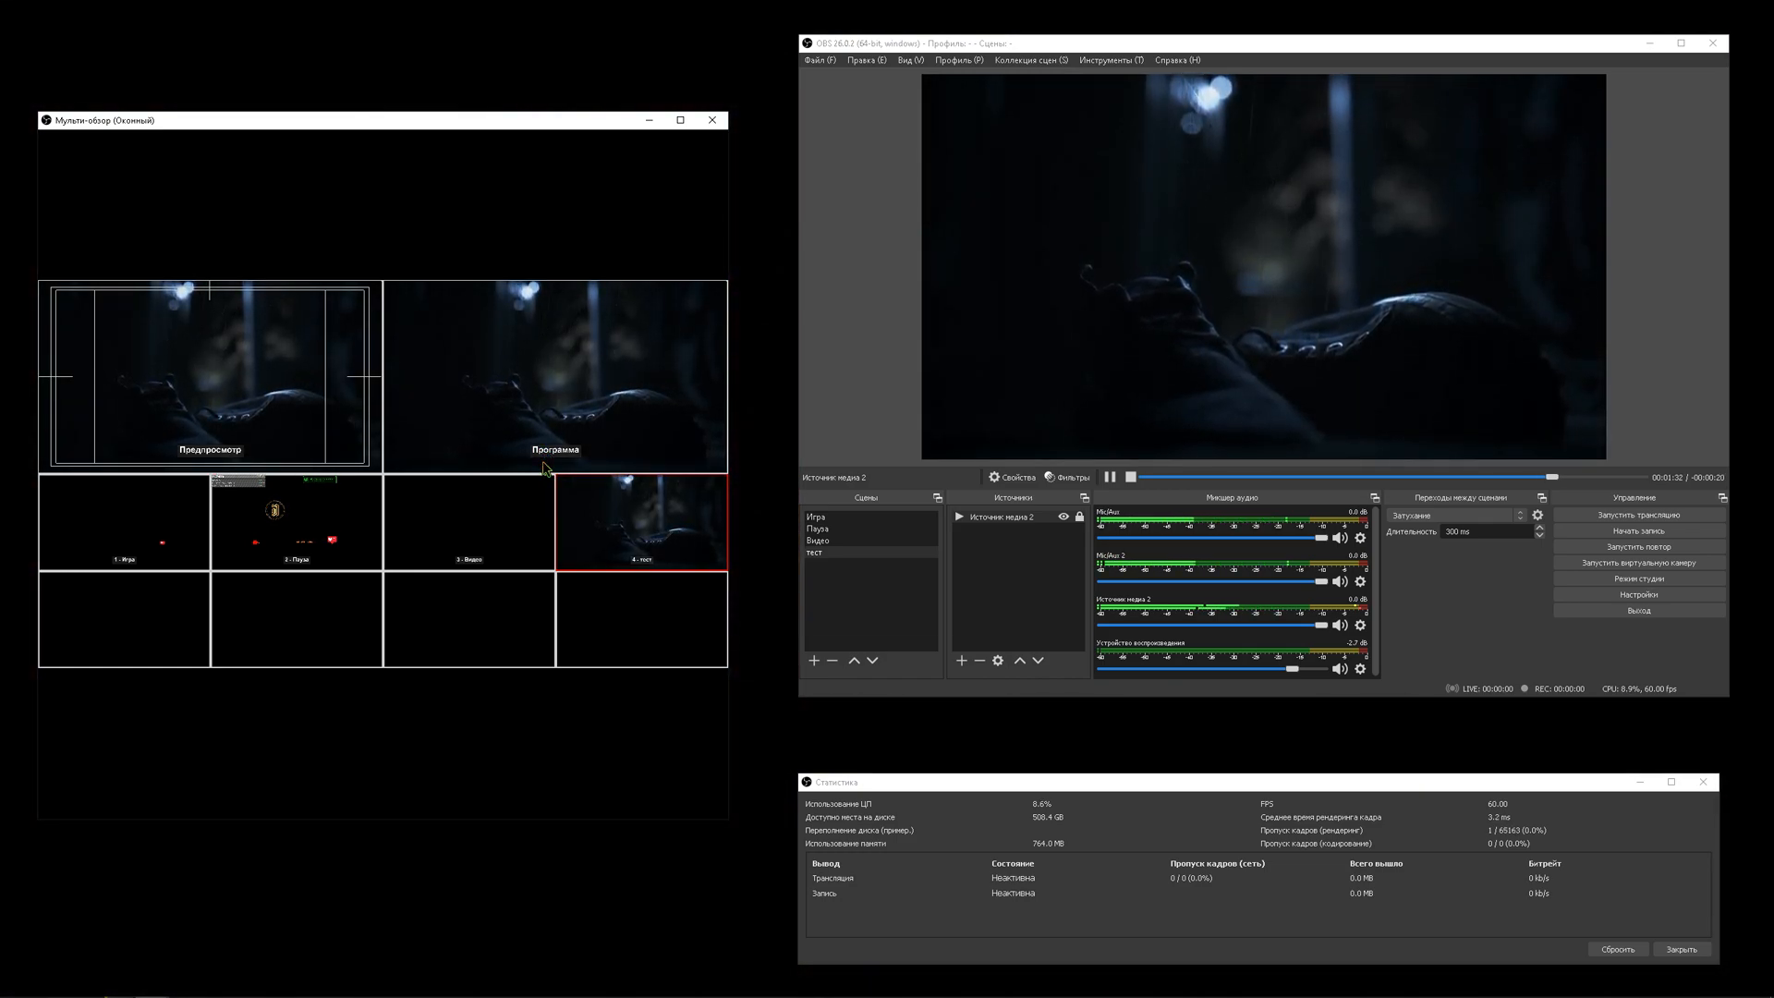
Switch between the Пауза and тест scenes, including from a multiview tile.
{"action": "left_click", "coordinate": [825, 529]}
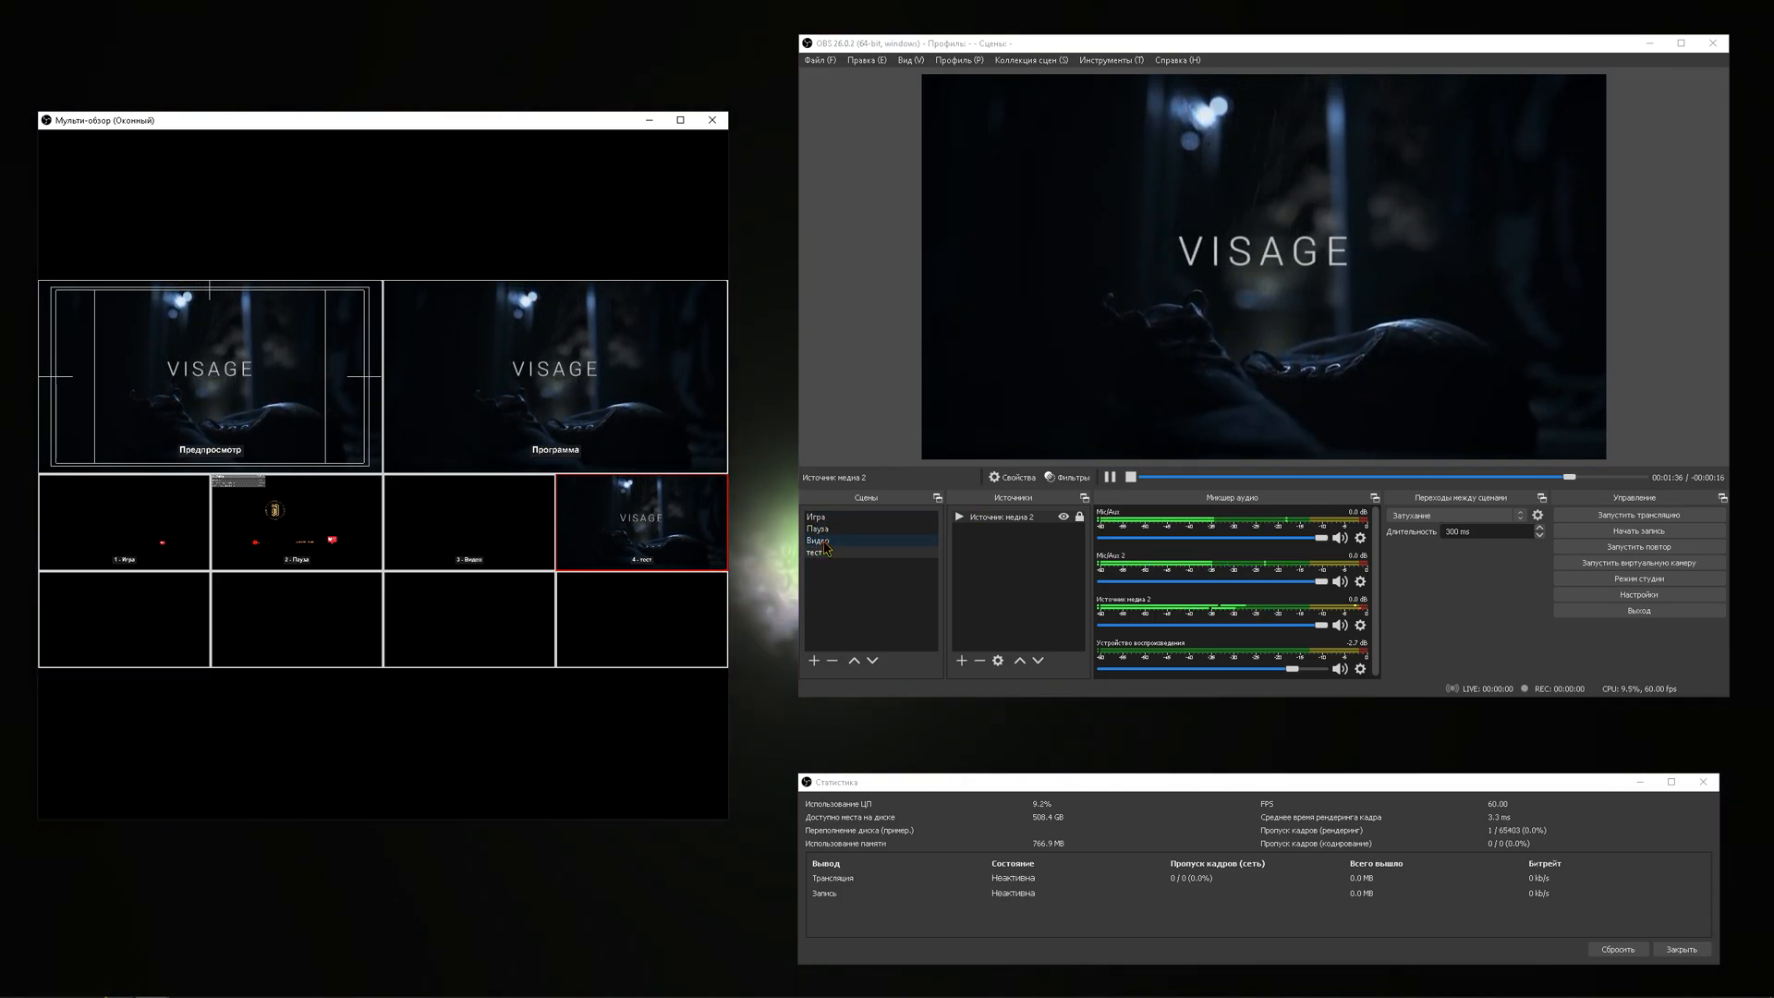
{"action": "left_click", "coordinate": [820, 551]}
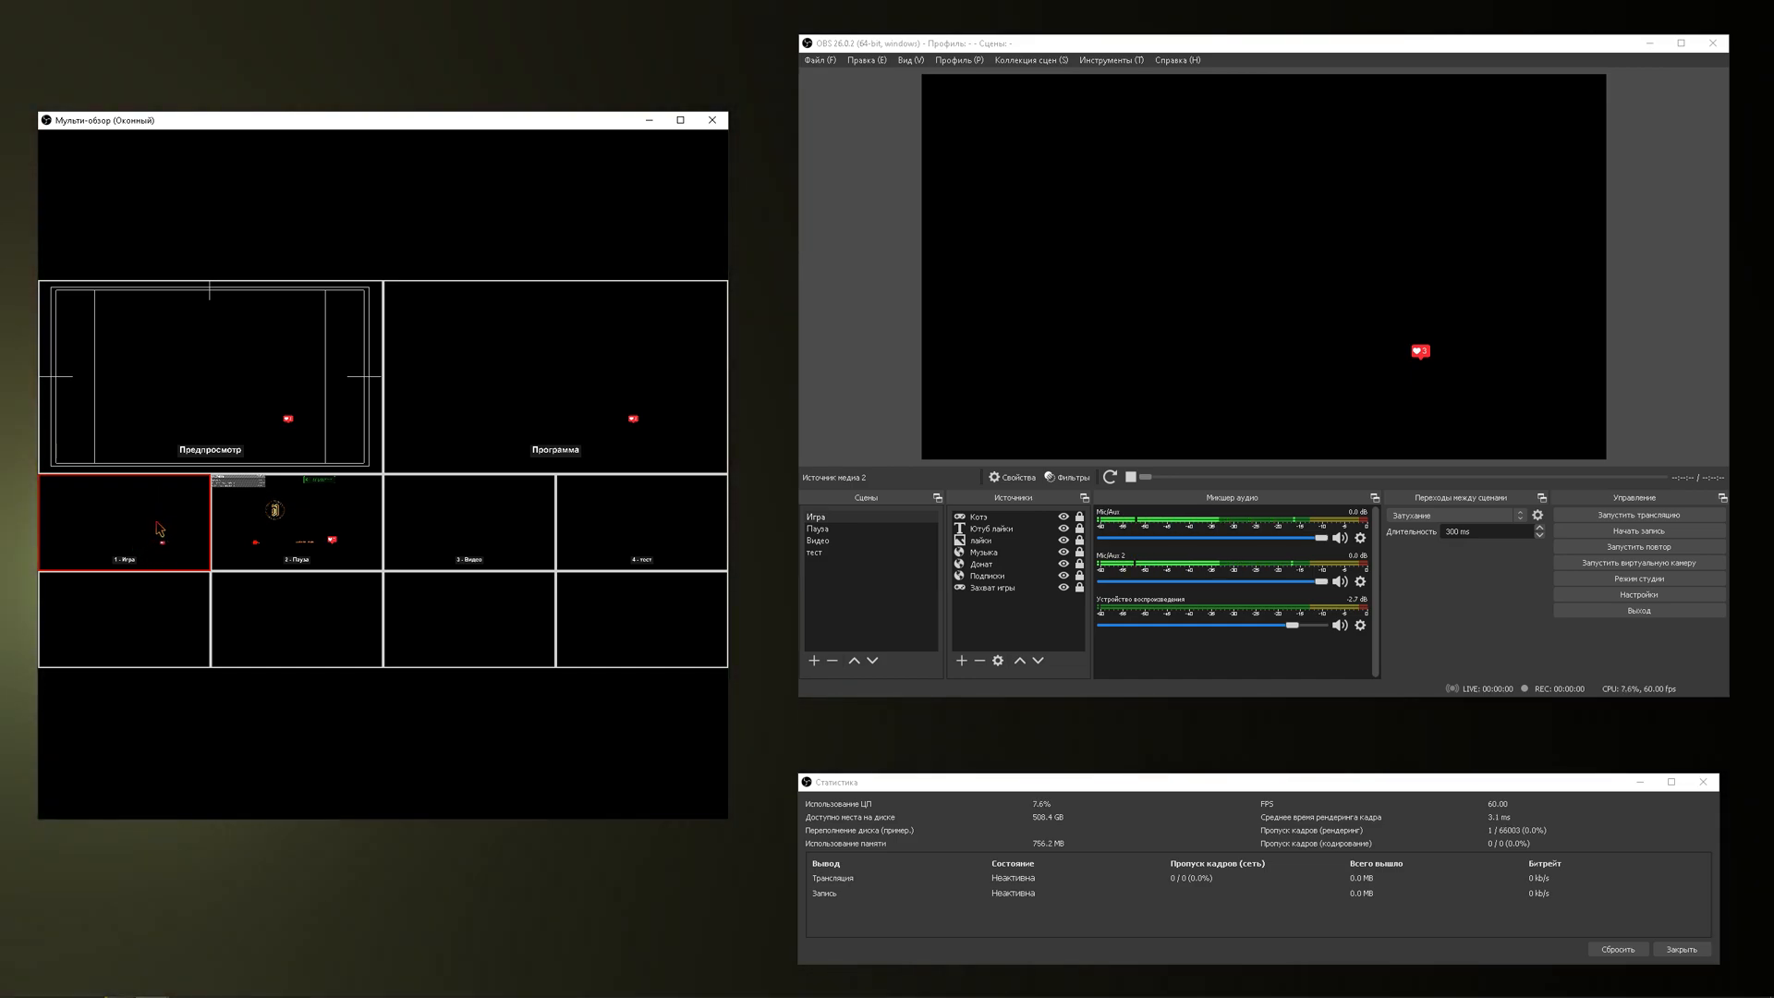
{"action": "mouse_move", "coordinate": [189, 125]}
{"action": "left_mouse_down"}
{"action": "mouse_move", "coordinate": [340, 129]}
{"action": "mouse_move", "coordinate": [104, 137]}
{"action": "mouse_move", "coordinate": [186, 121]}
{"action": "left_mouse_up"}
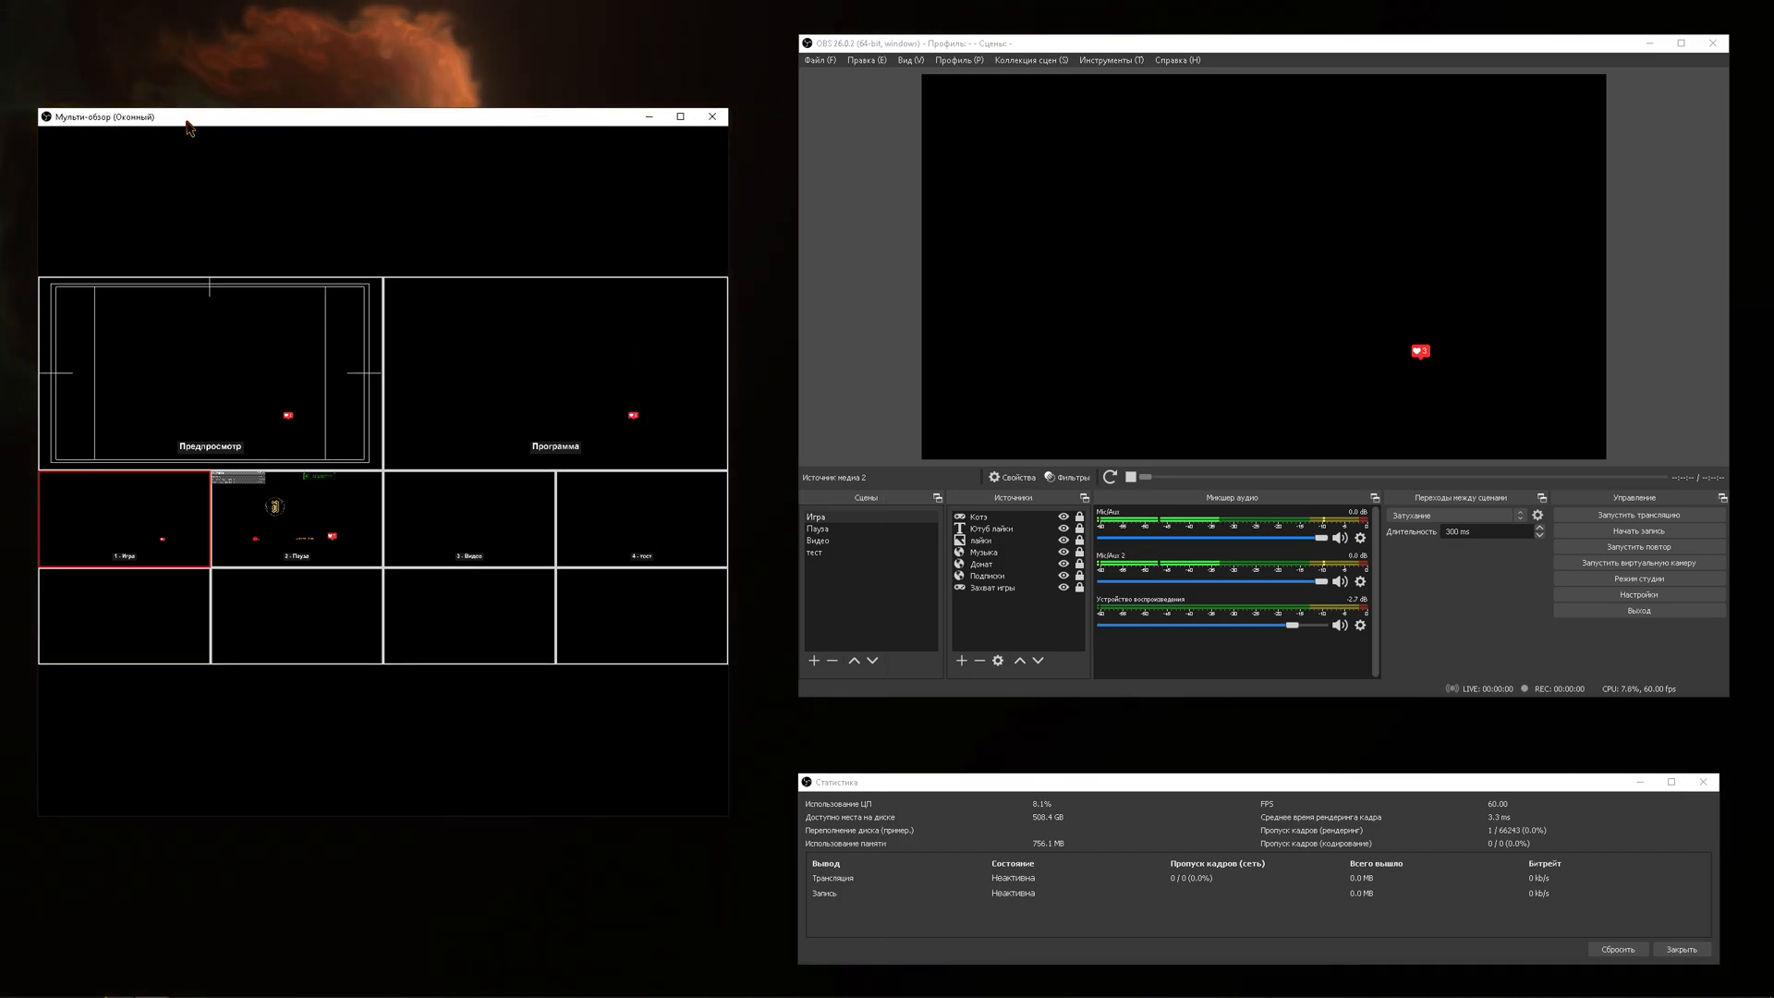
{"action": "left_click", "coordinate": [315, 550]}
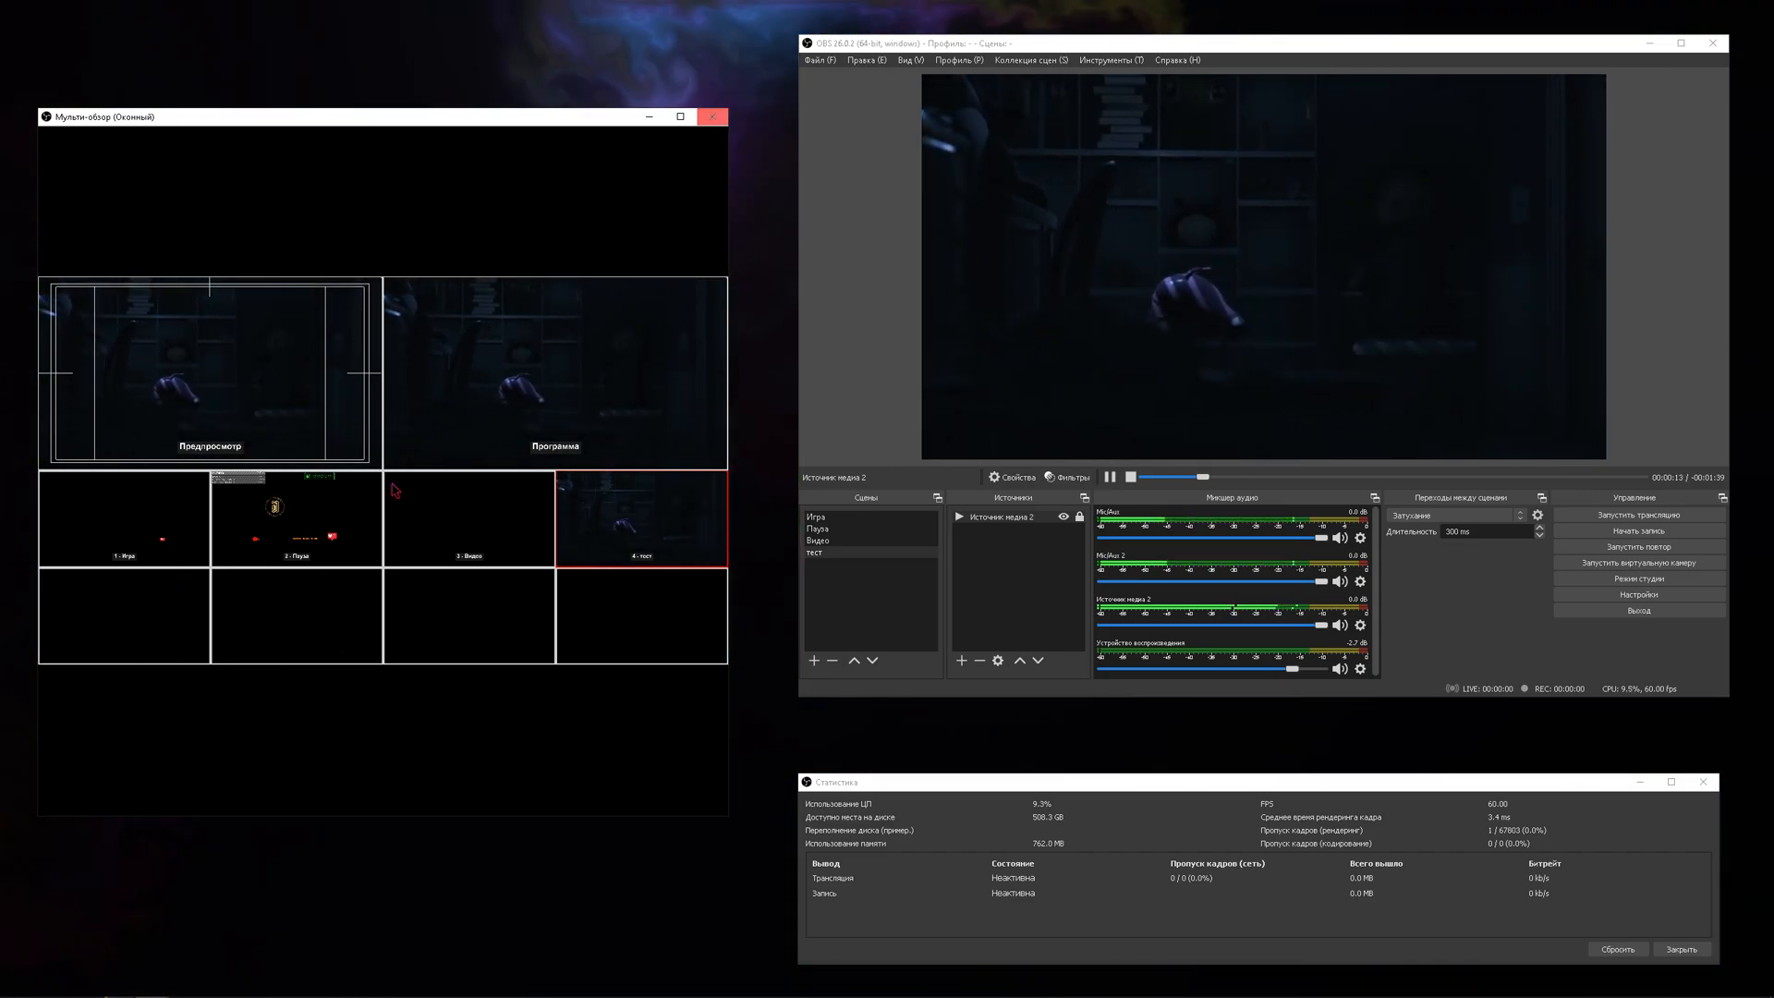
Close the multiview window, reopen Settings, check the multiview layouts, and go to Stream (Вещание).
{"action": "left_click", "coordinate": [712, 117]}
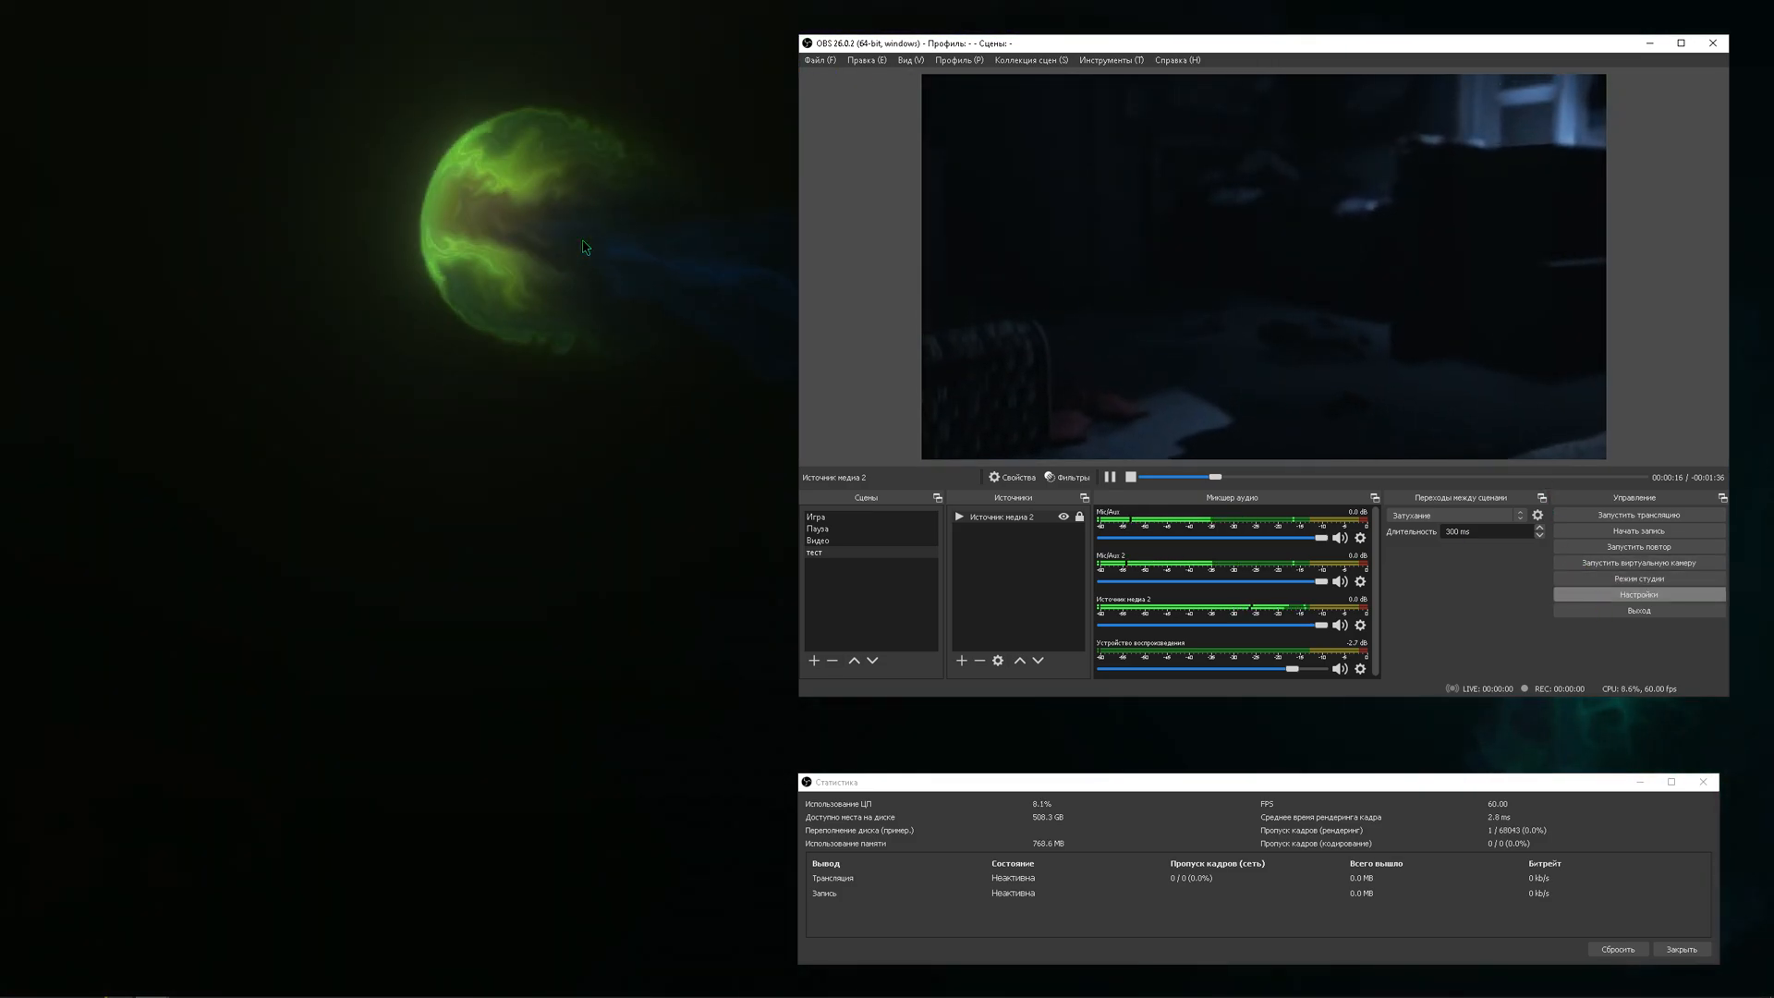
{"action": "key", "text": "space"}
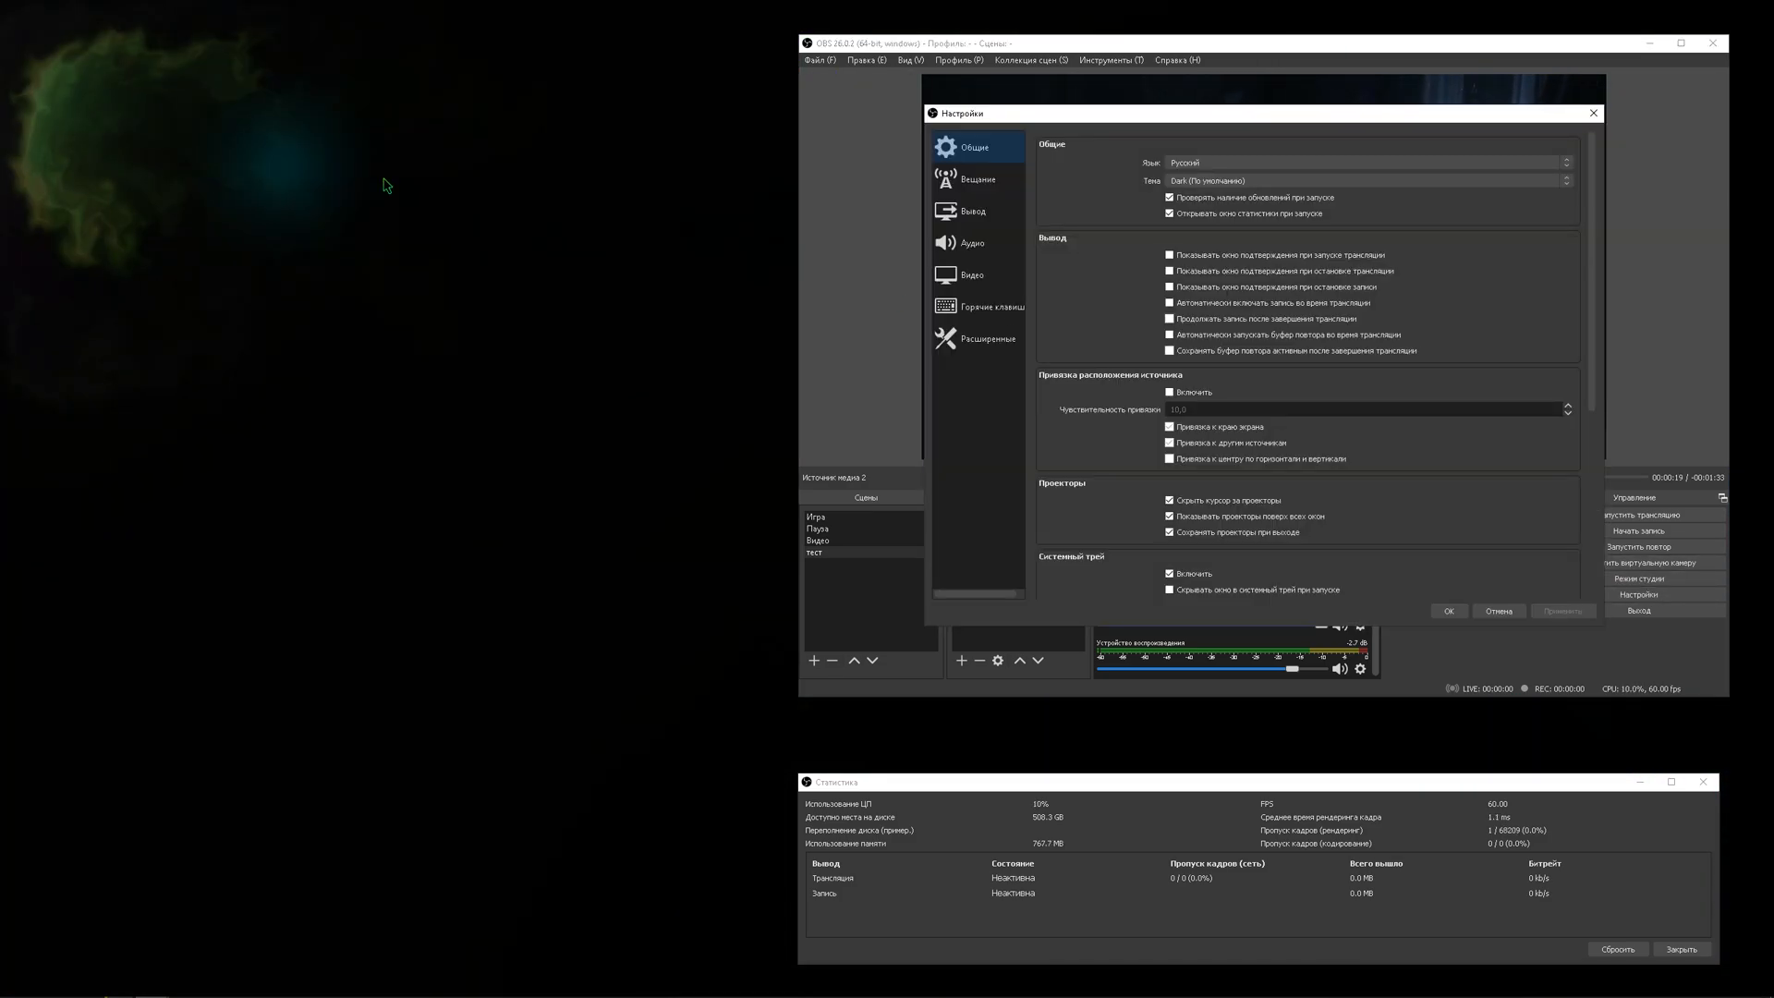
{"action": "scroll", "coordinate": [1146, 351], "scroll_direction": "down", "scroll_amount": 5}
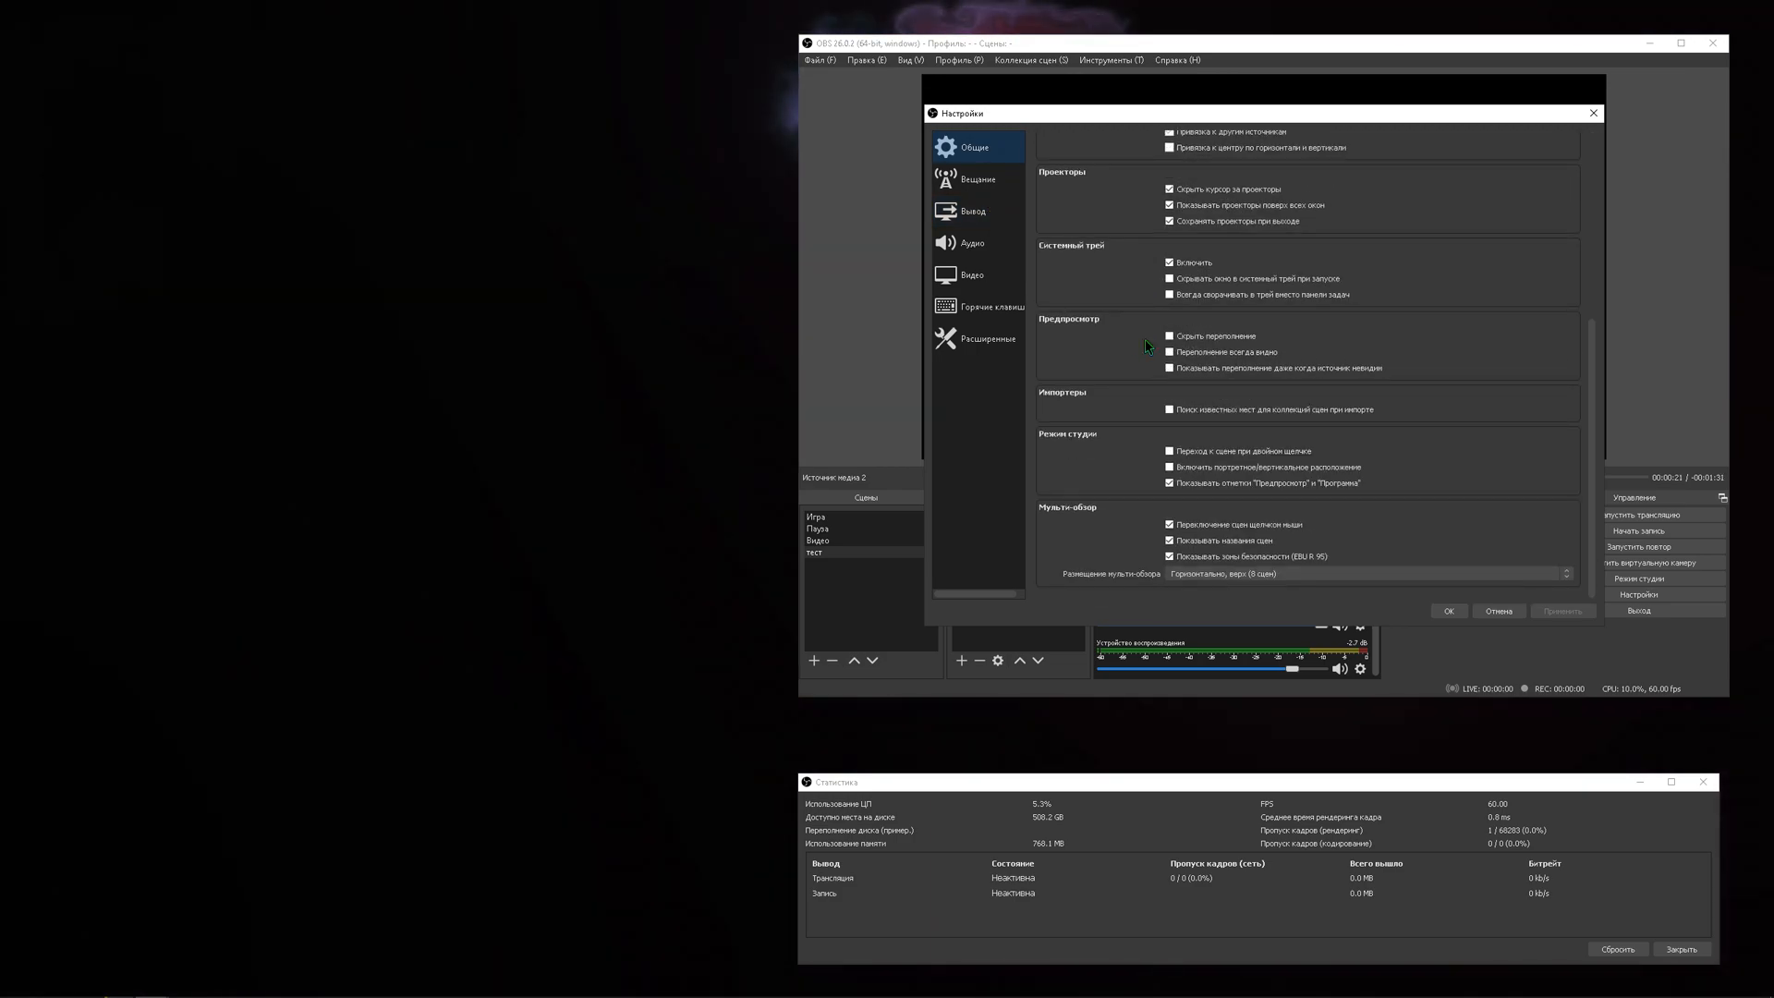
{"action": "left_click", "coordinate": [1222, 578]}
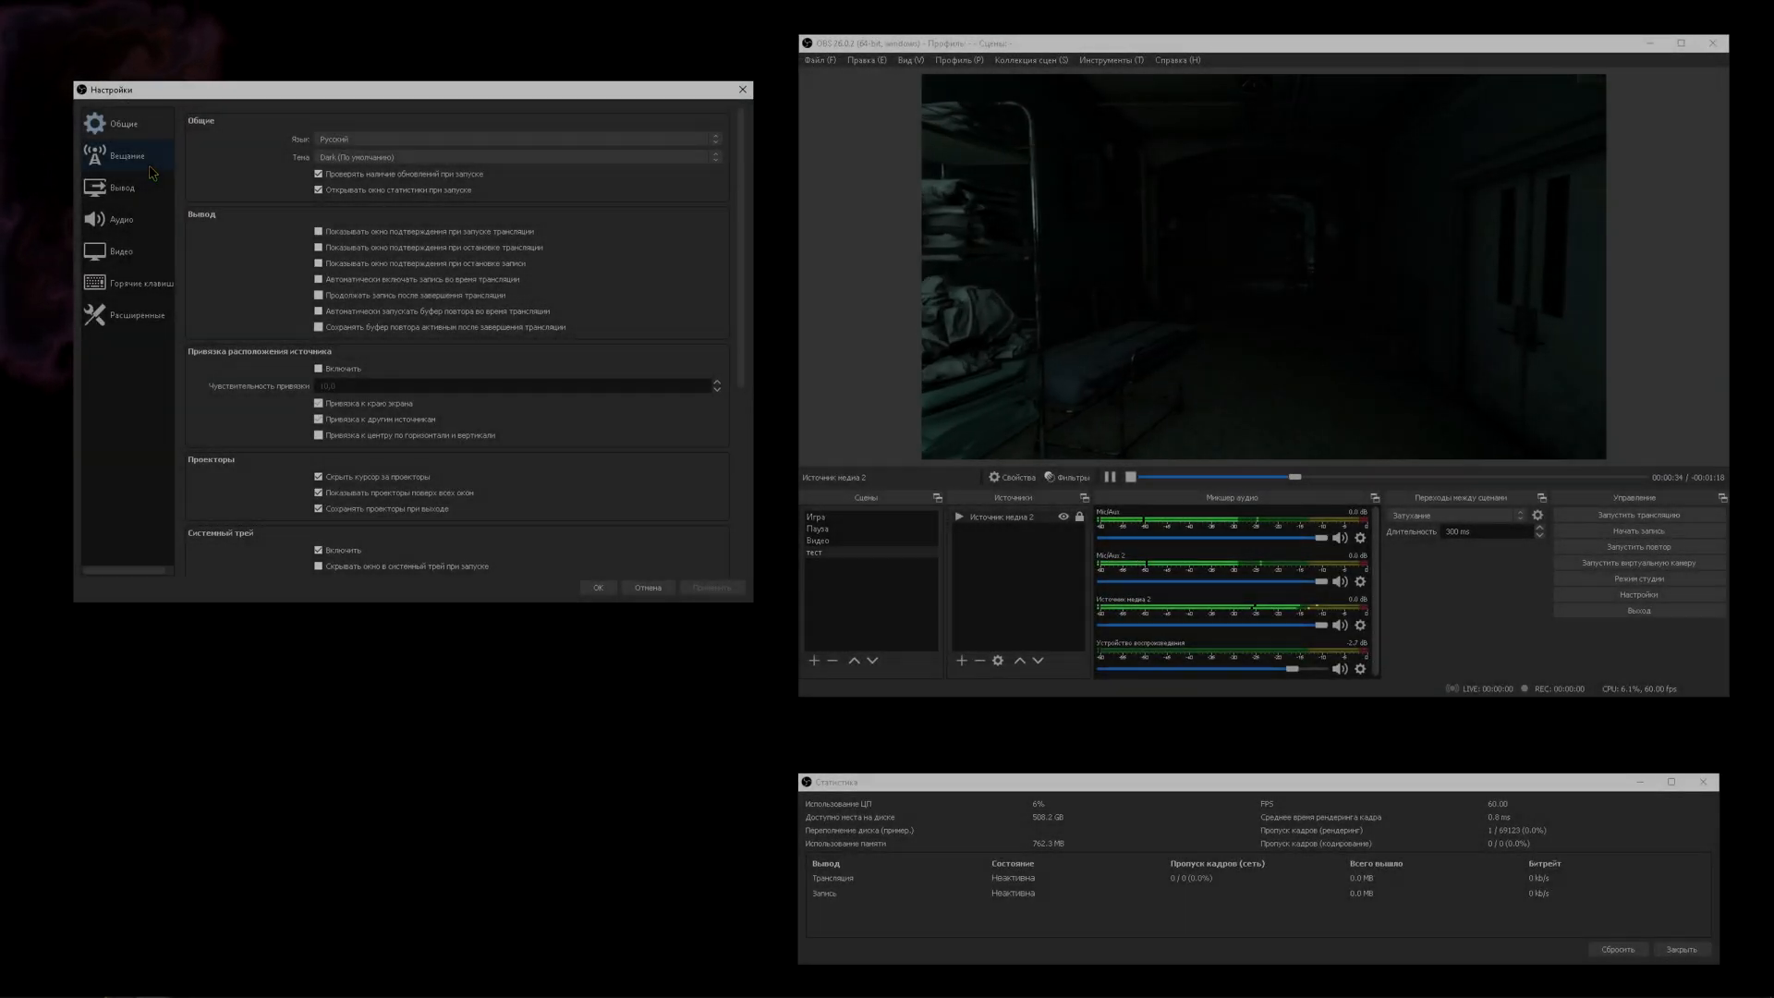
{"action": "left_click", "coordinate": [147, 164]}
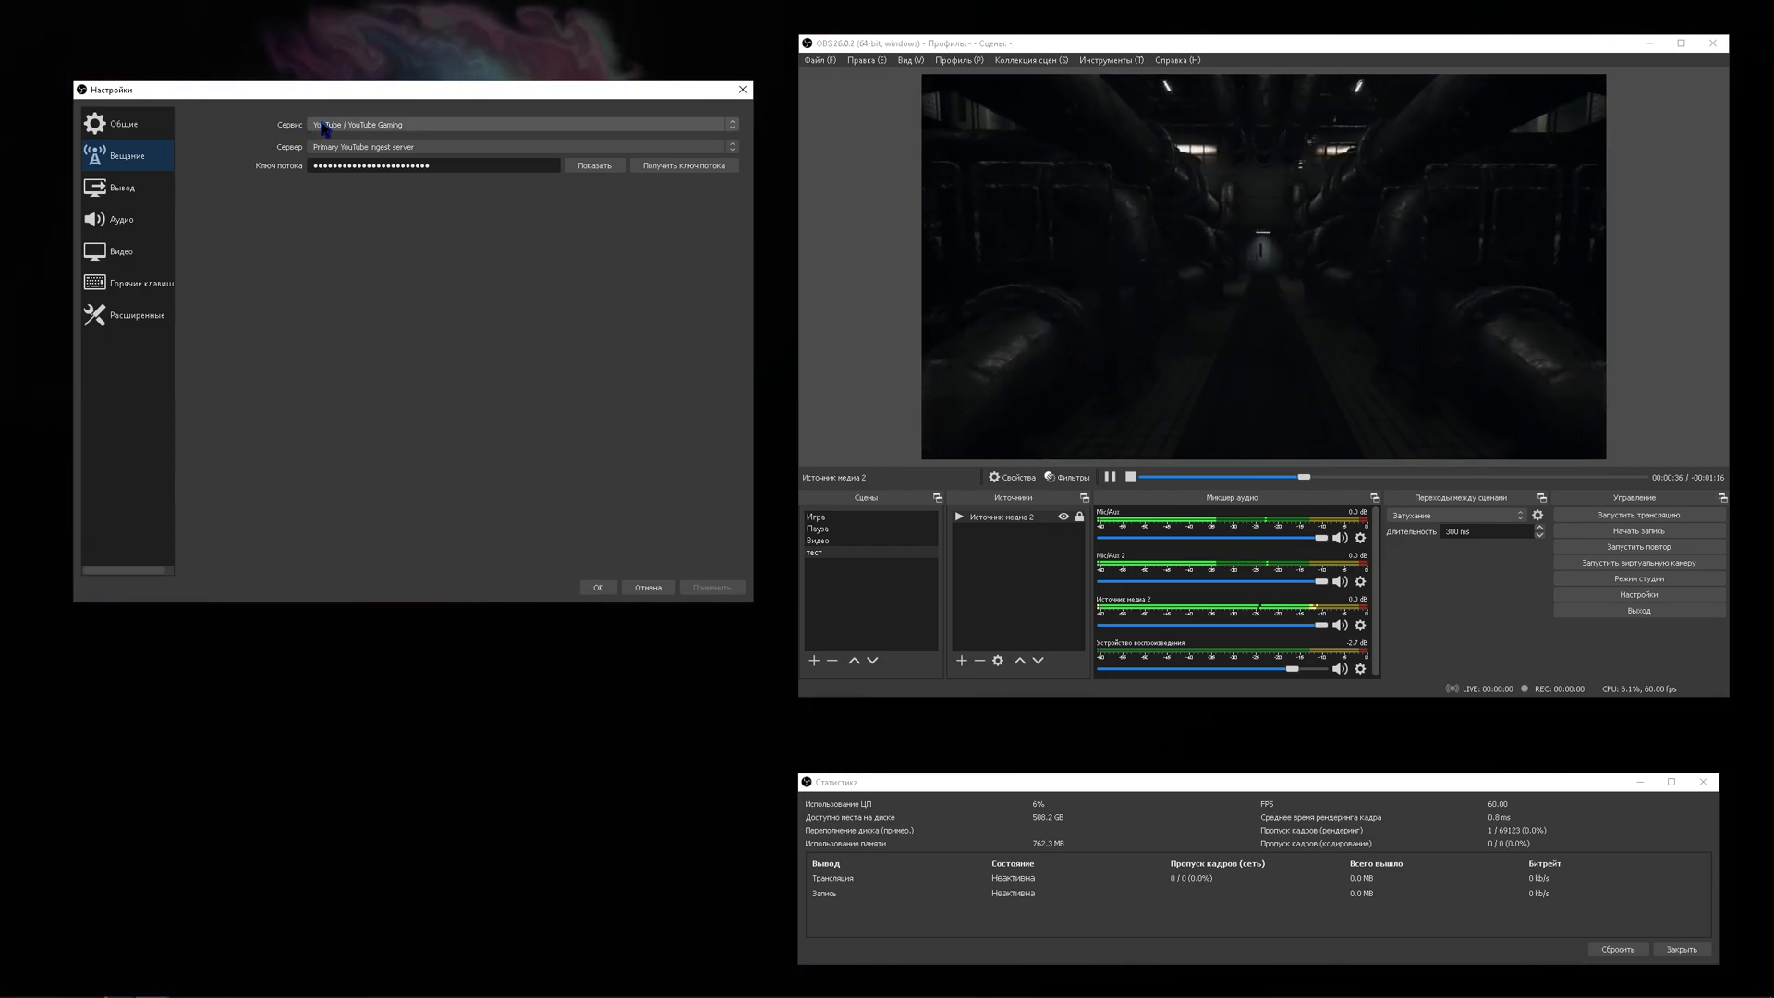
Select YouTube / YouTube Gaming as the service with Primary YouTube ingest server.
{"action": "left_click", "coordinate": [326, 126]}
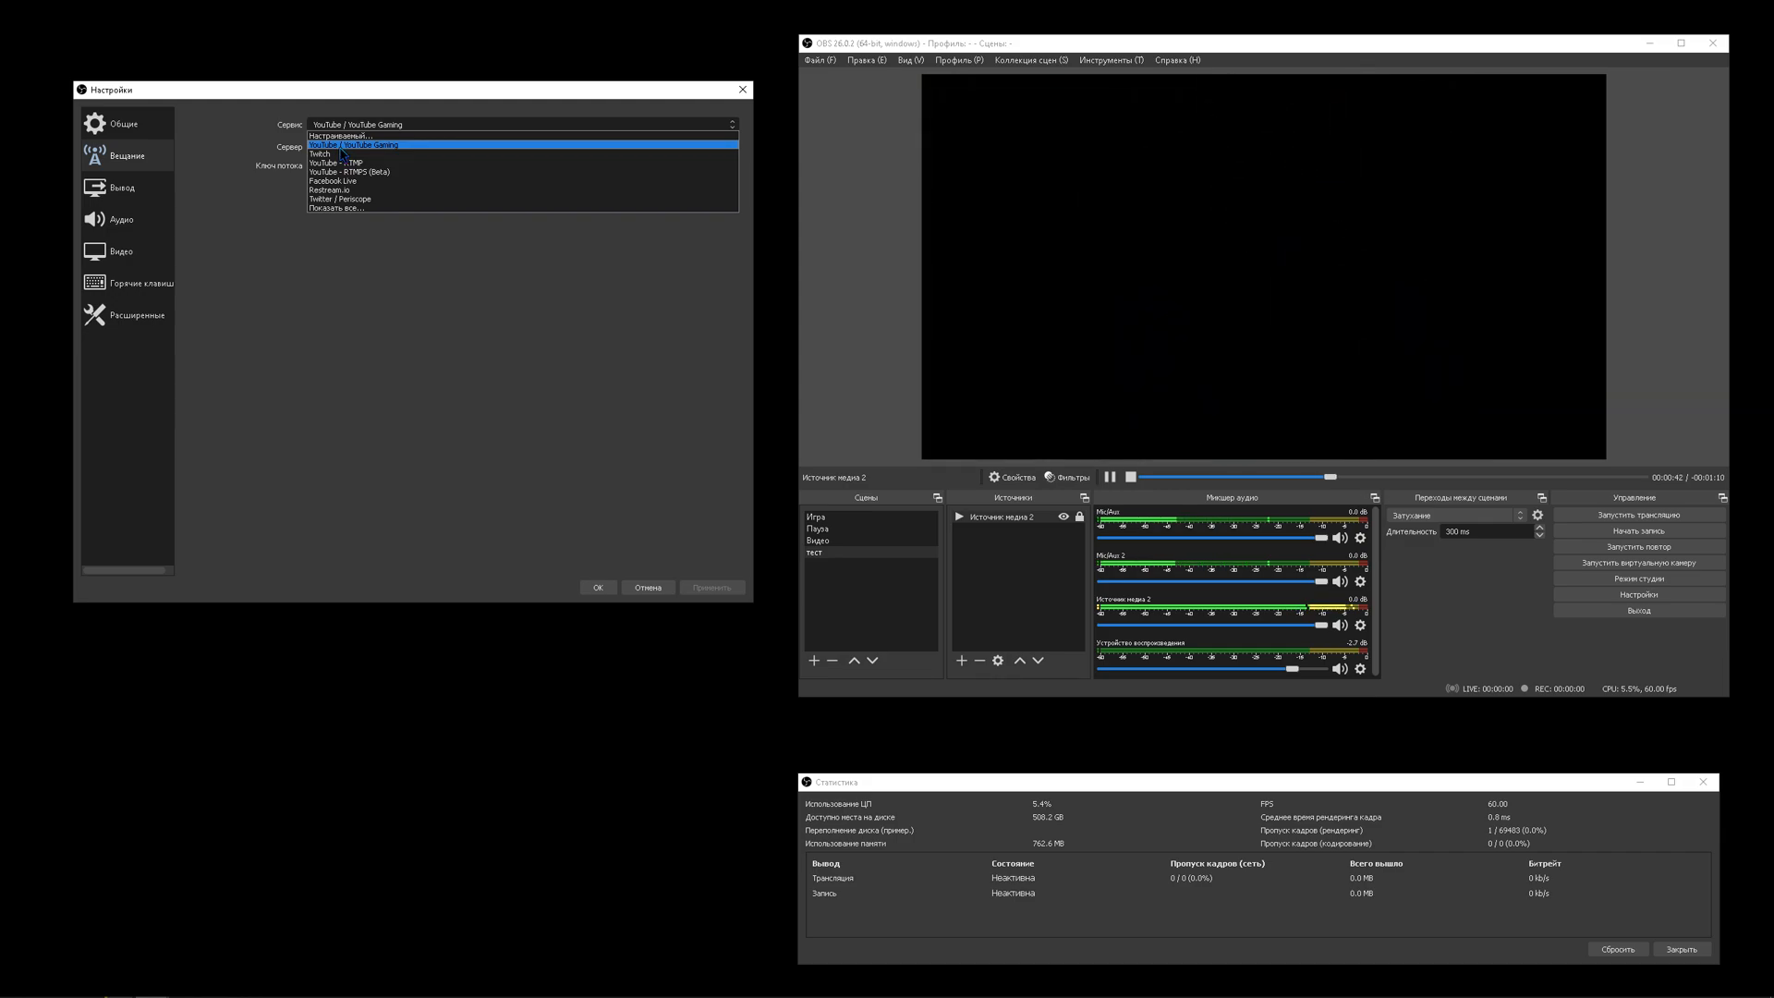
{"action": "left_click", "coordinate": [388, 148]}
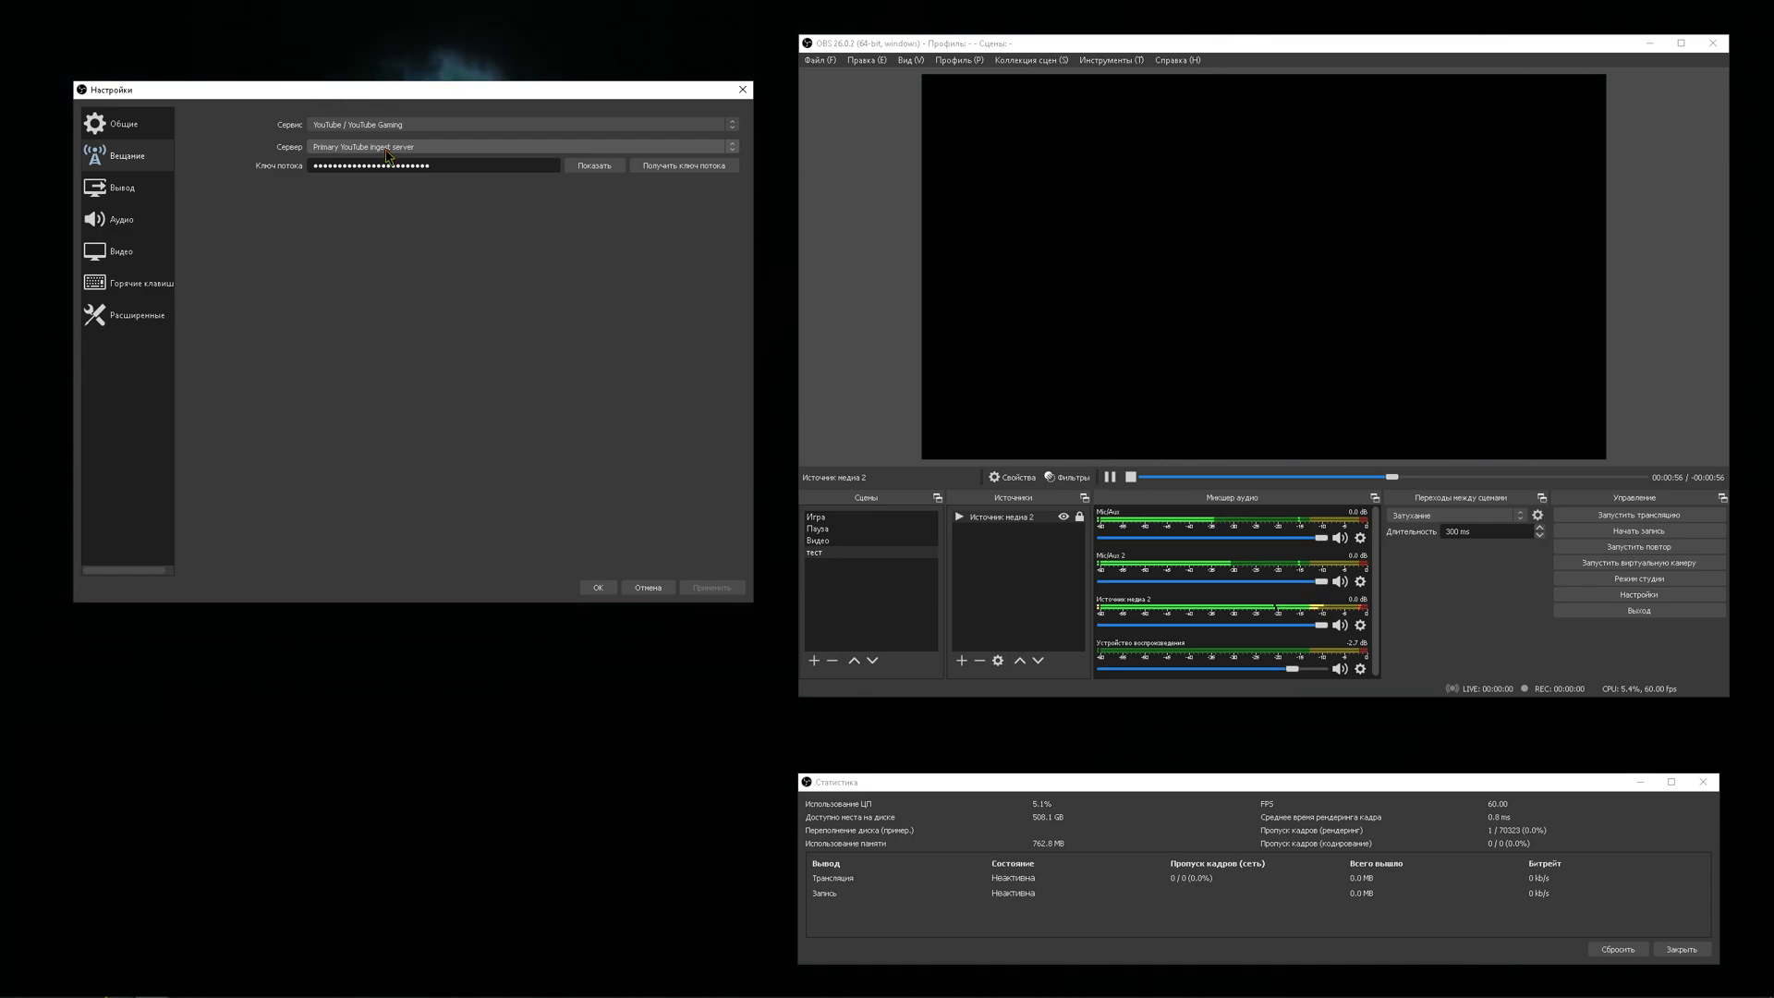
{"action": "left_click", "coordinate": [365, 147]}
{"action": "left_click", "coordinate": [382, 196]}
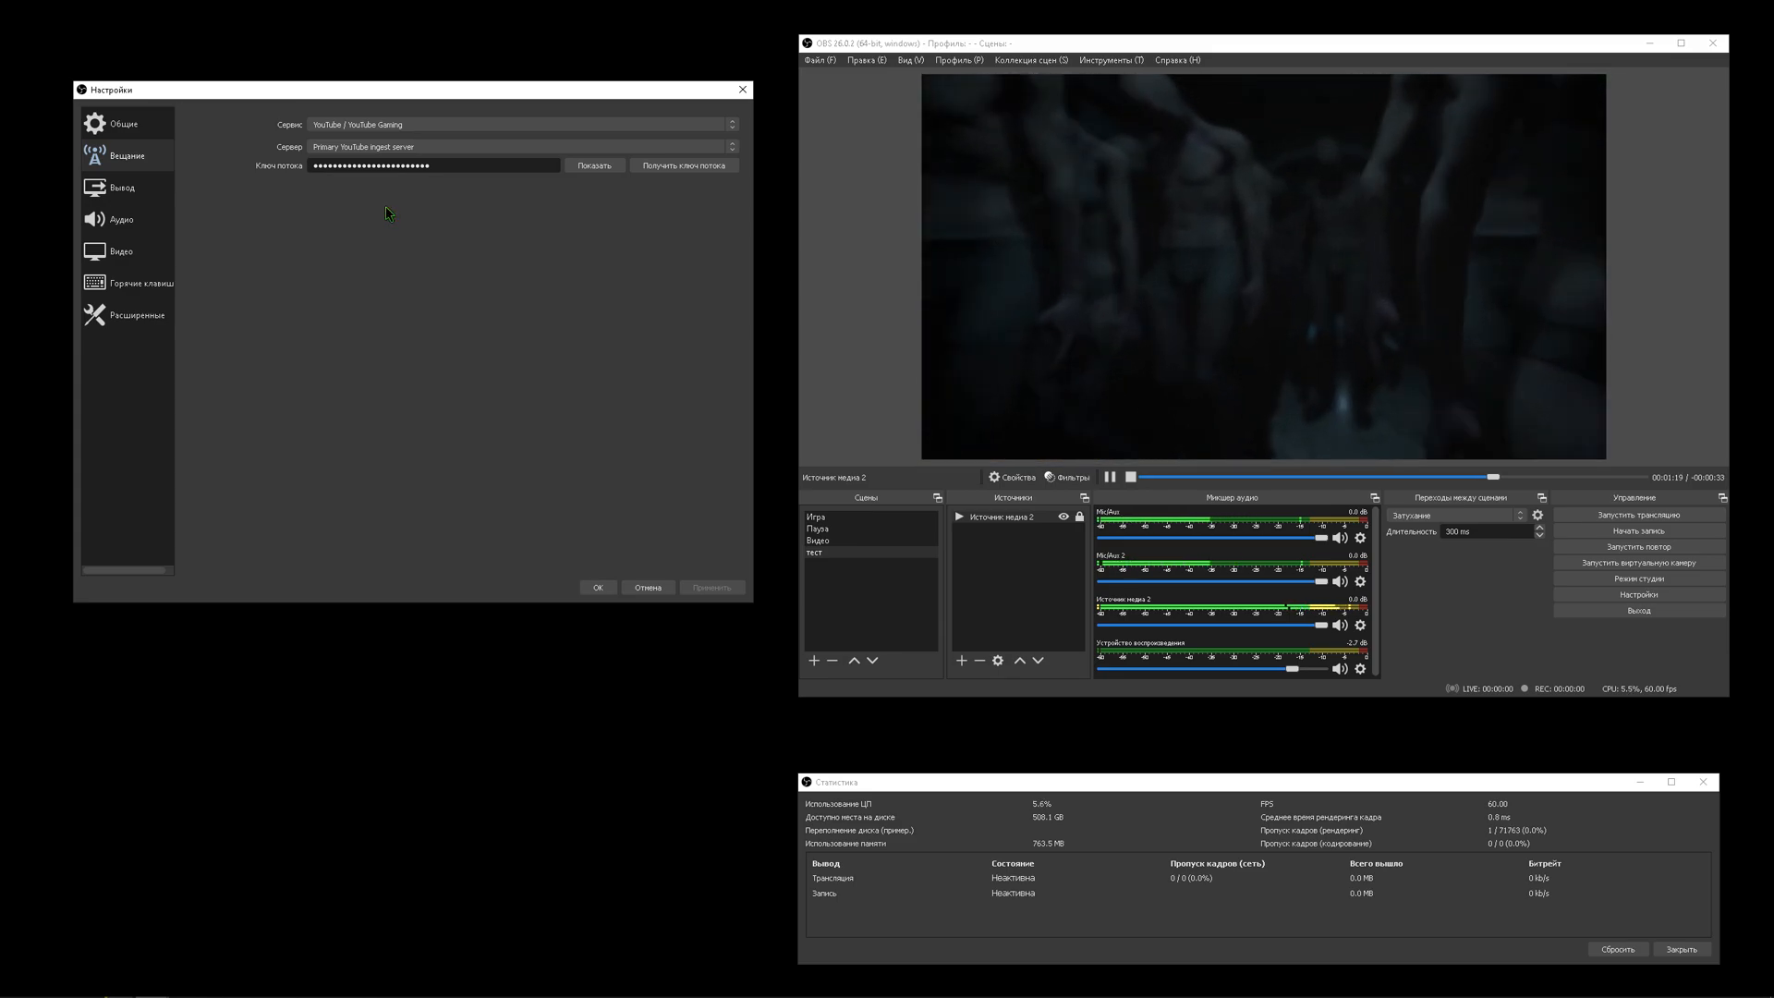
{"action": "left_click", "coordinate": [421, 147]}
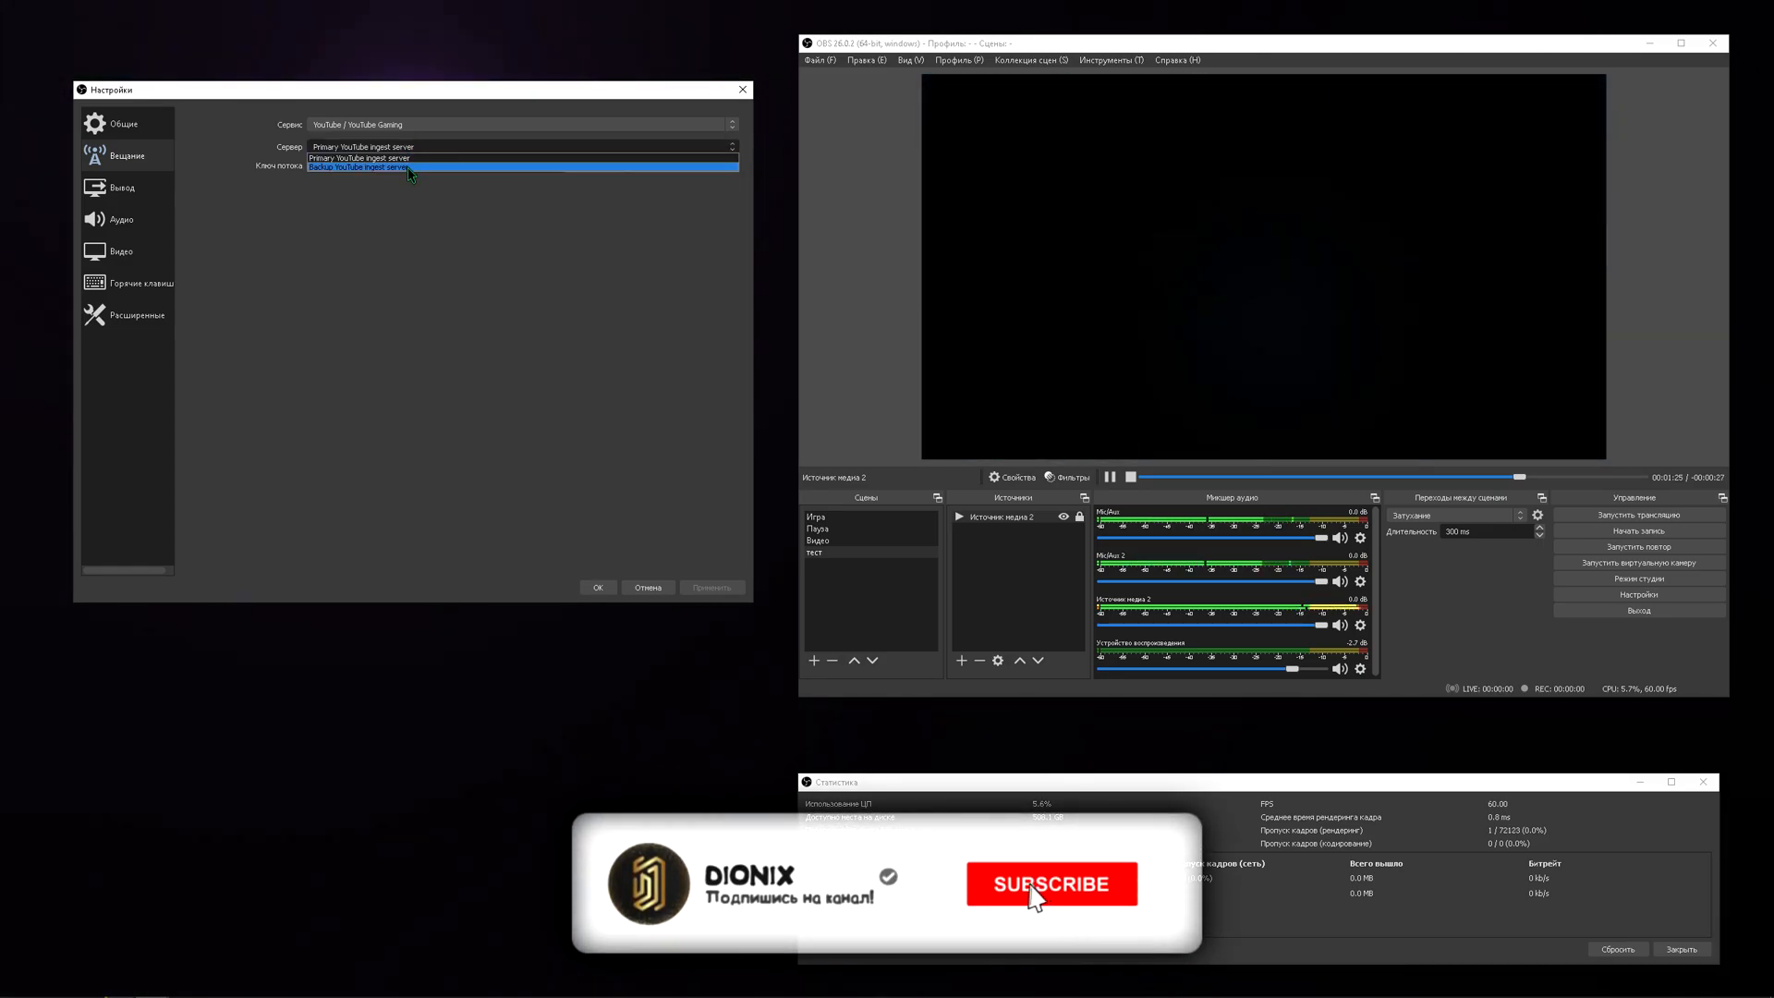
{"action": "left_click", "coordinate": [408, 159]}
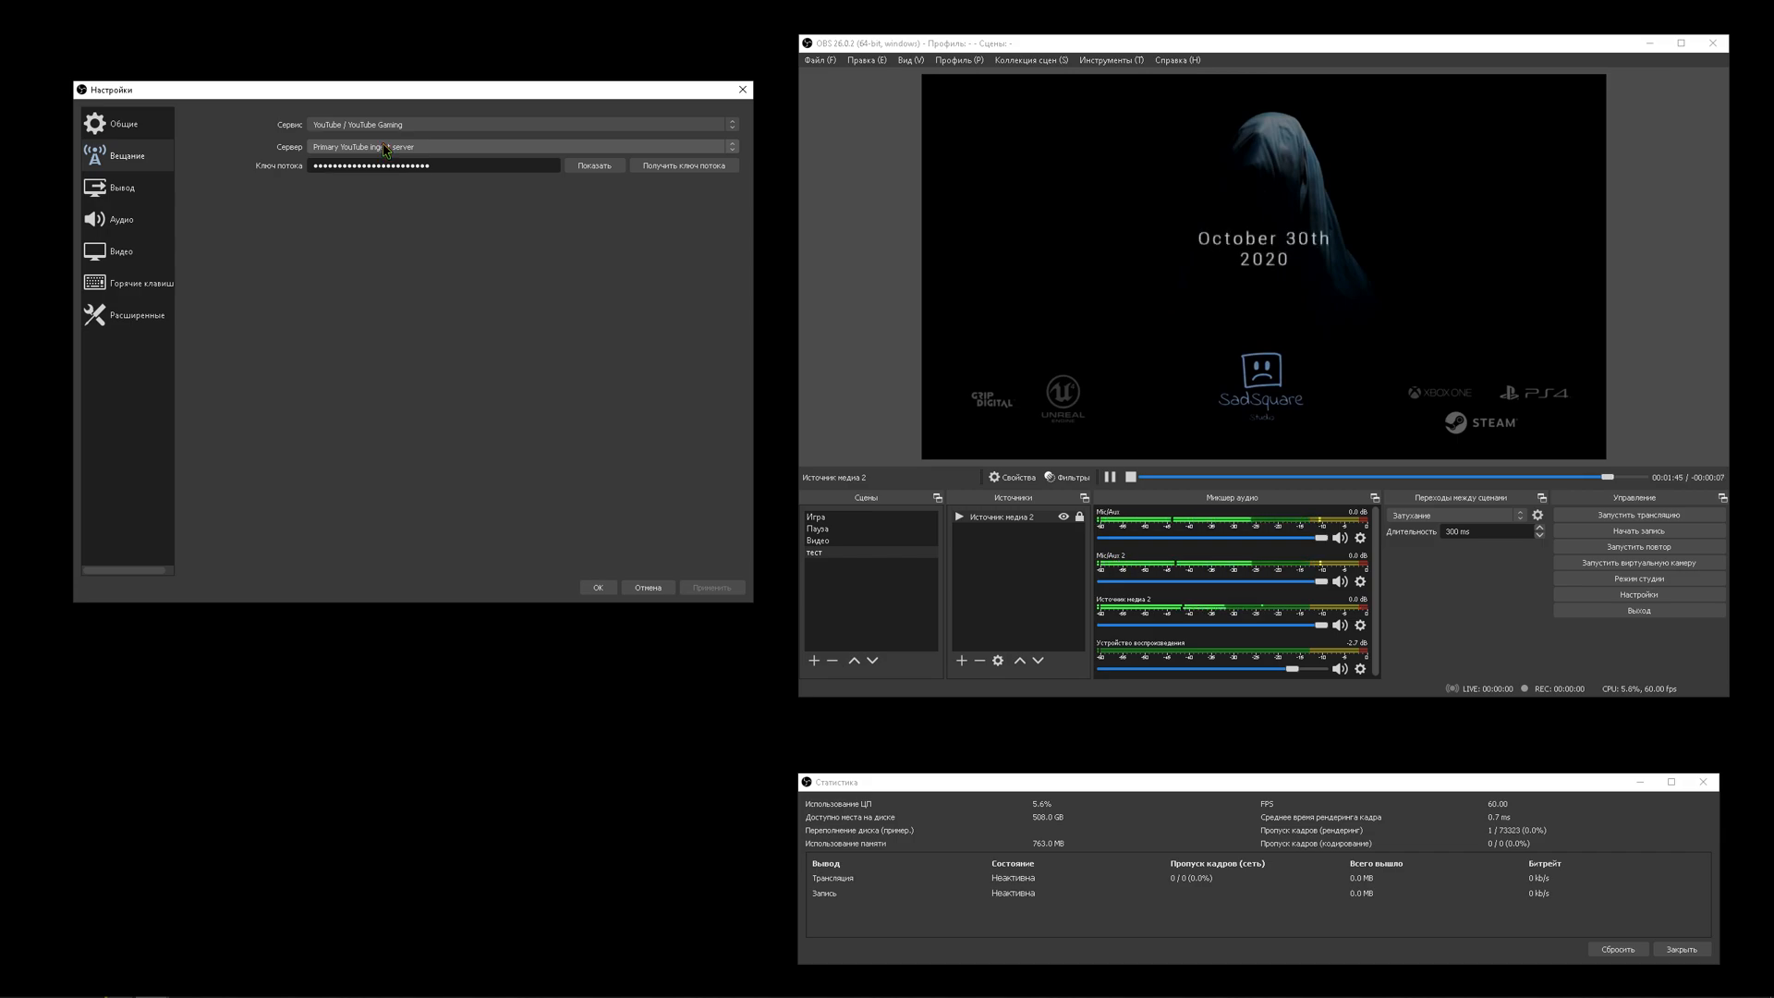
{"action": "left_click", "coordinate": [385, 148]}
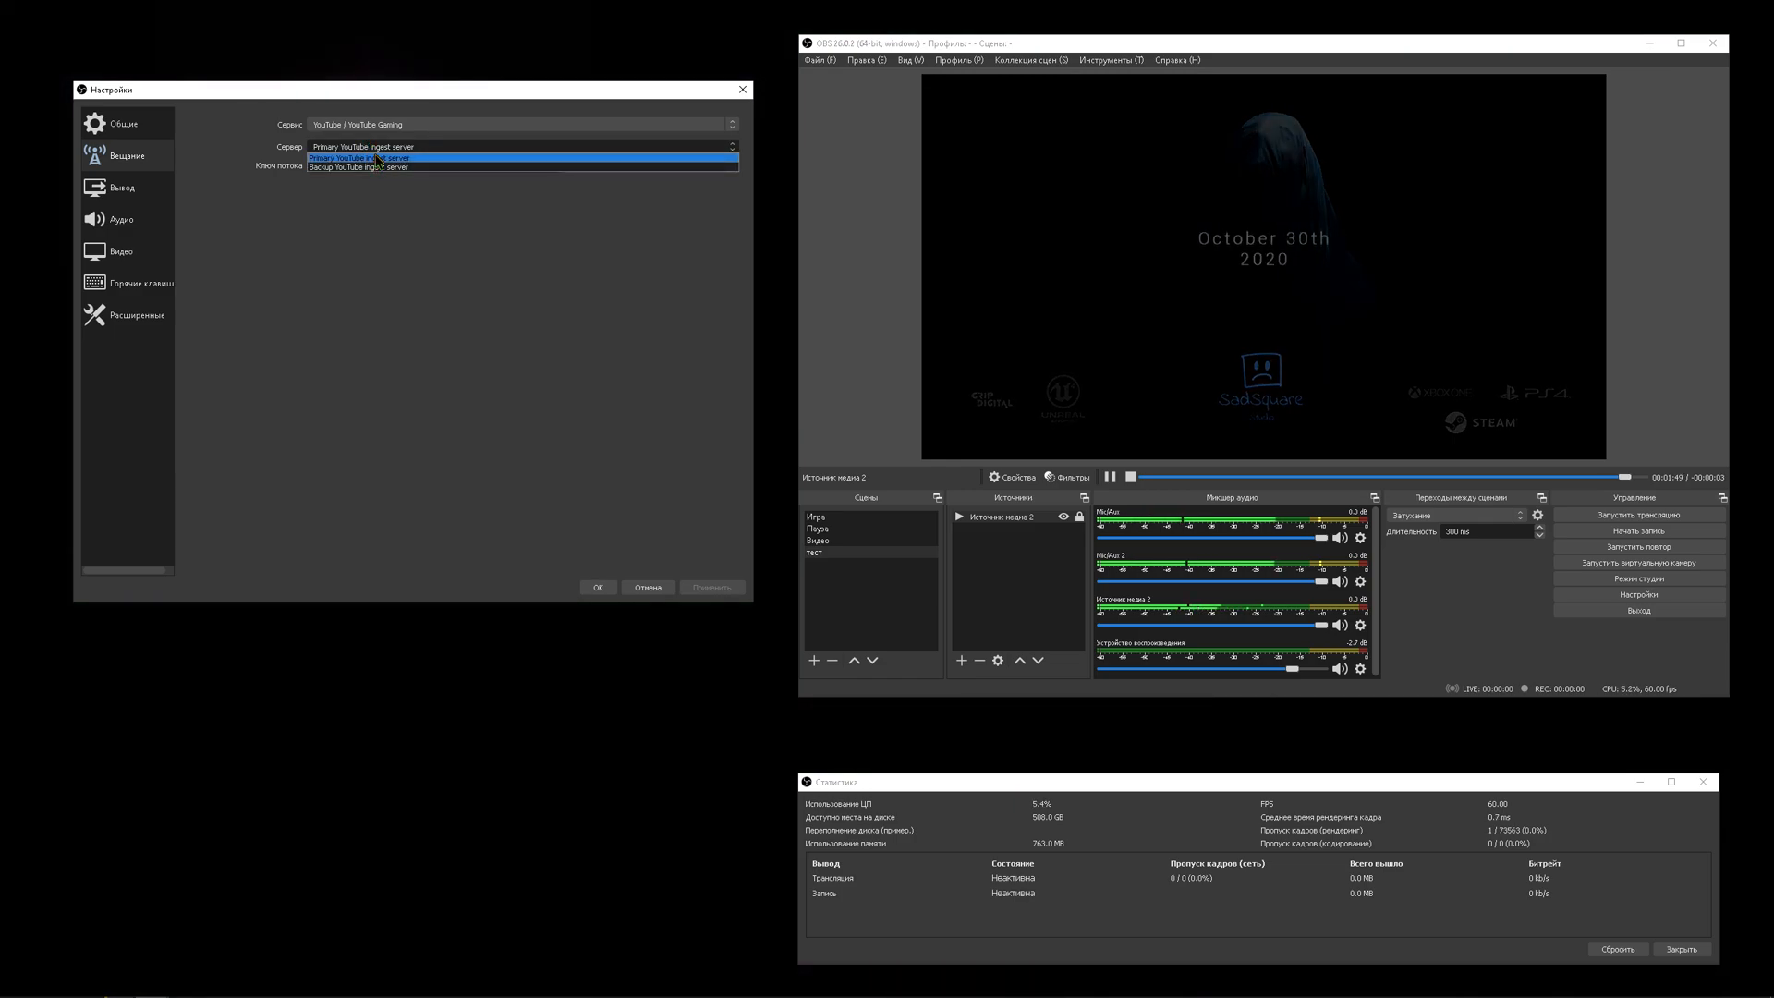
{"action": "left_click", "coordinate": [379, 158]}
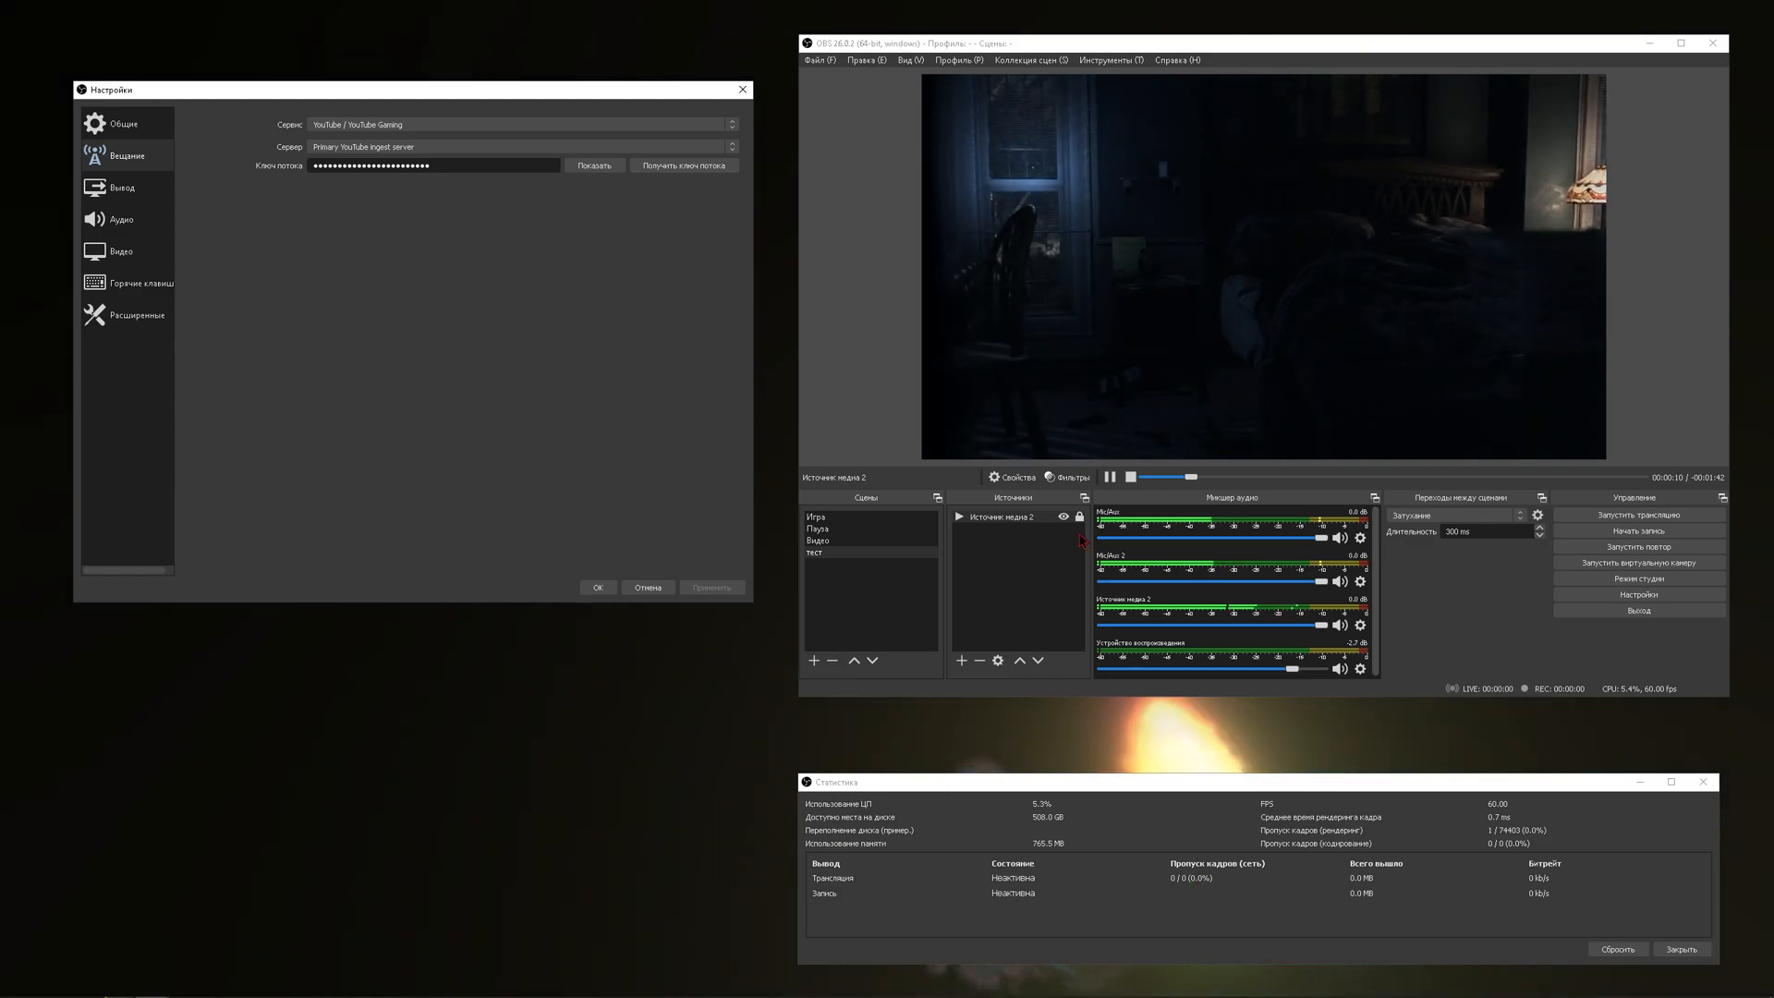
{"action": "left_click", "coordinate": [397, 147]}
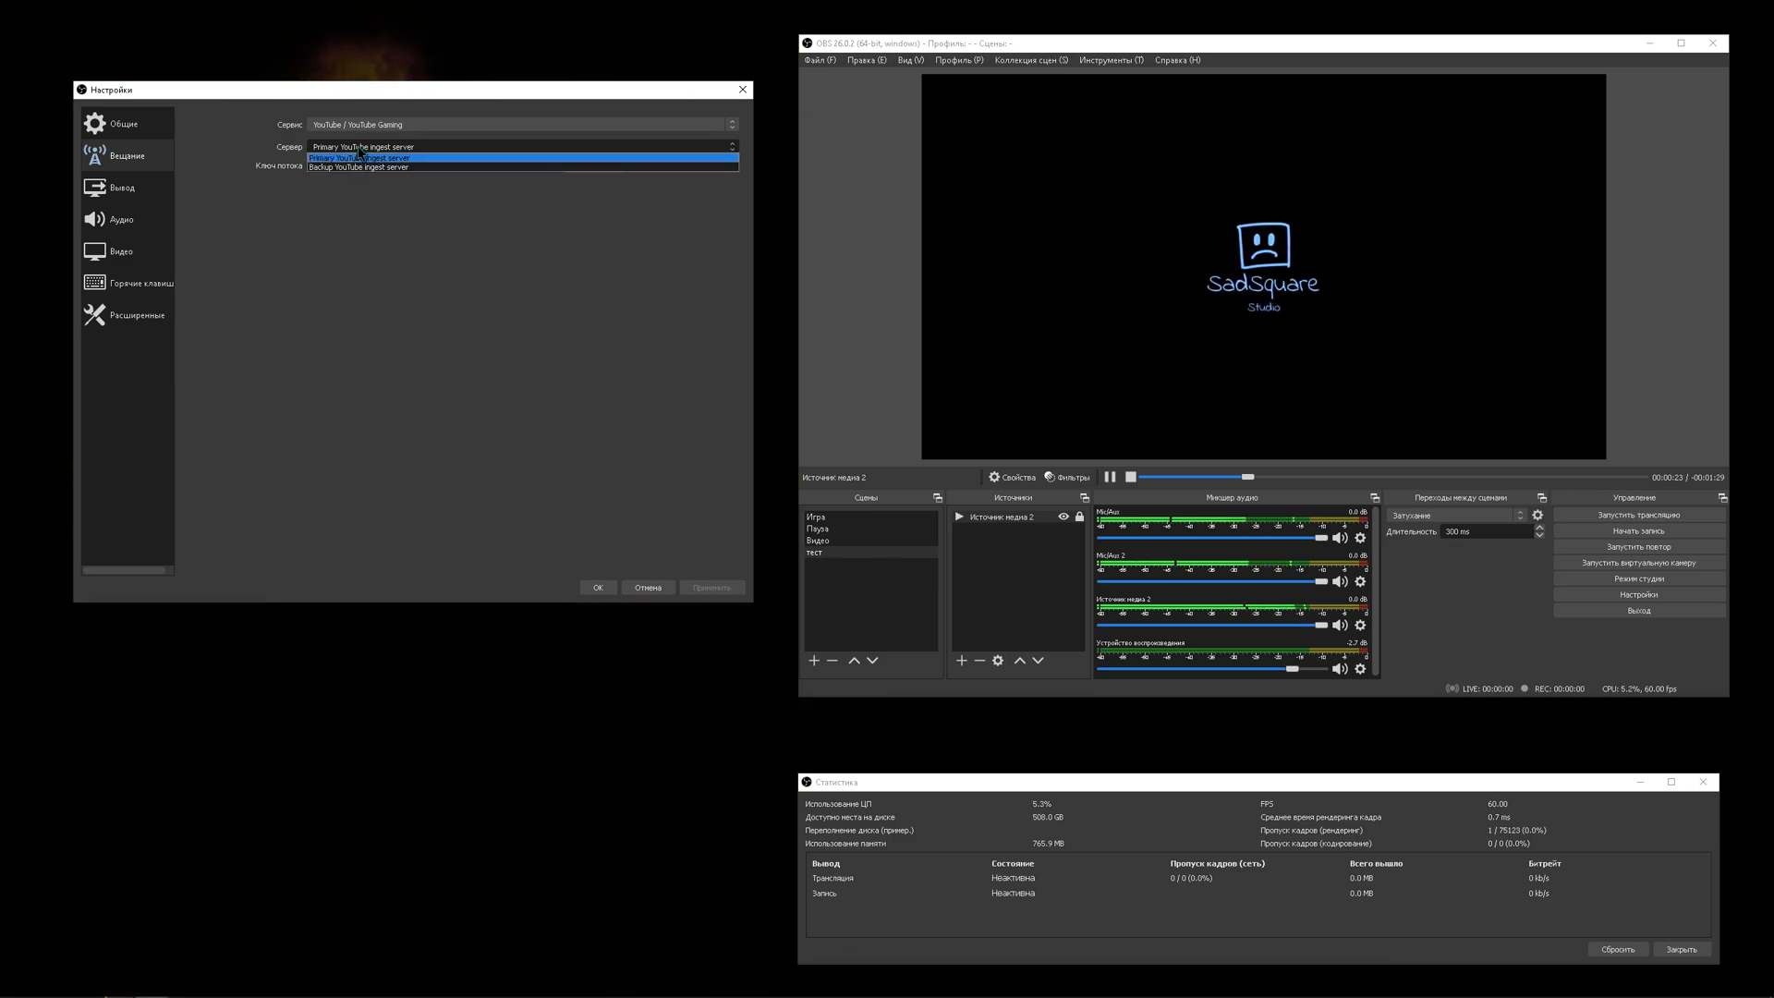
{"action": "left_click", "coordinate": [360, 157]}
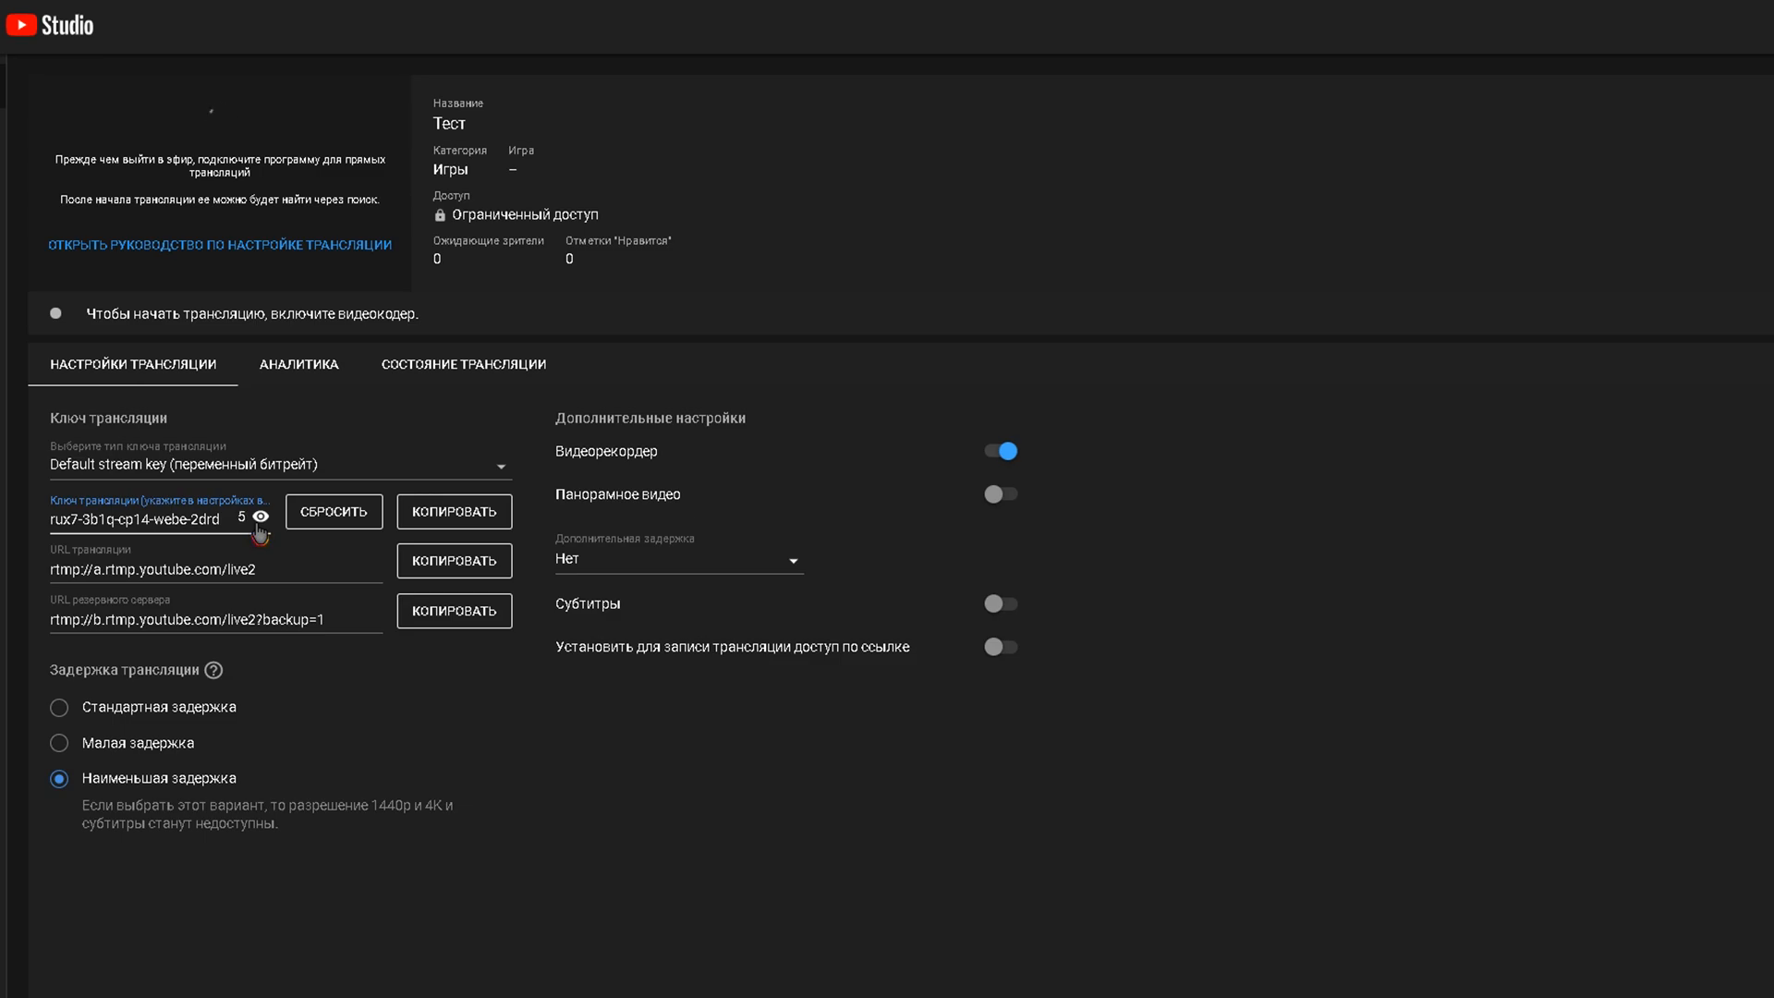
Hide the stream key in YouTube Studio and bring OBS back to the front.
{"action": "left_click", "coordinate": [260, 516]}
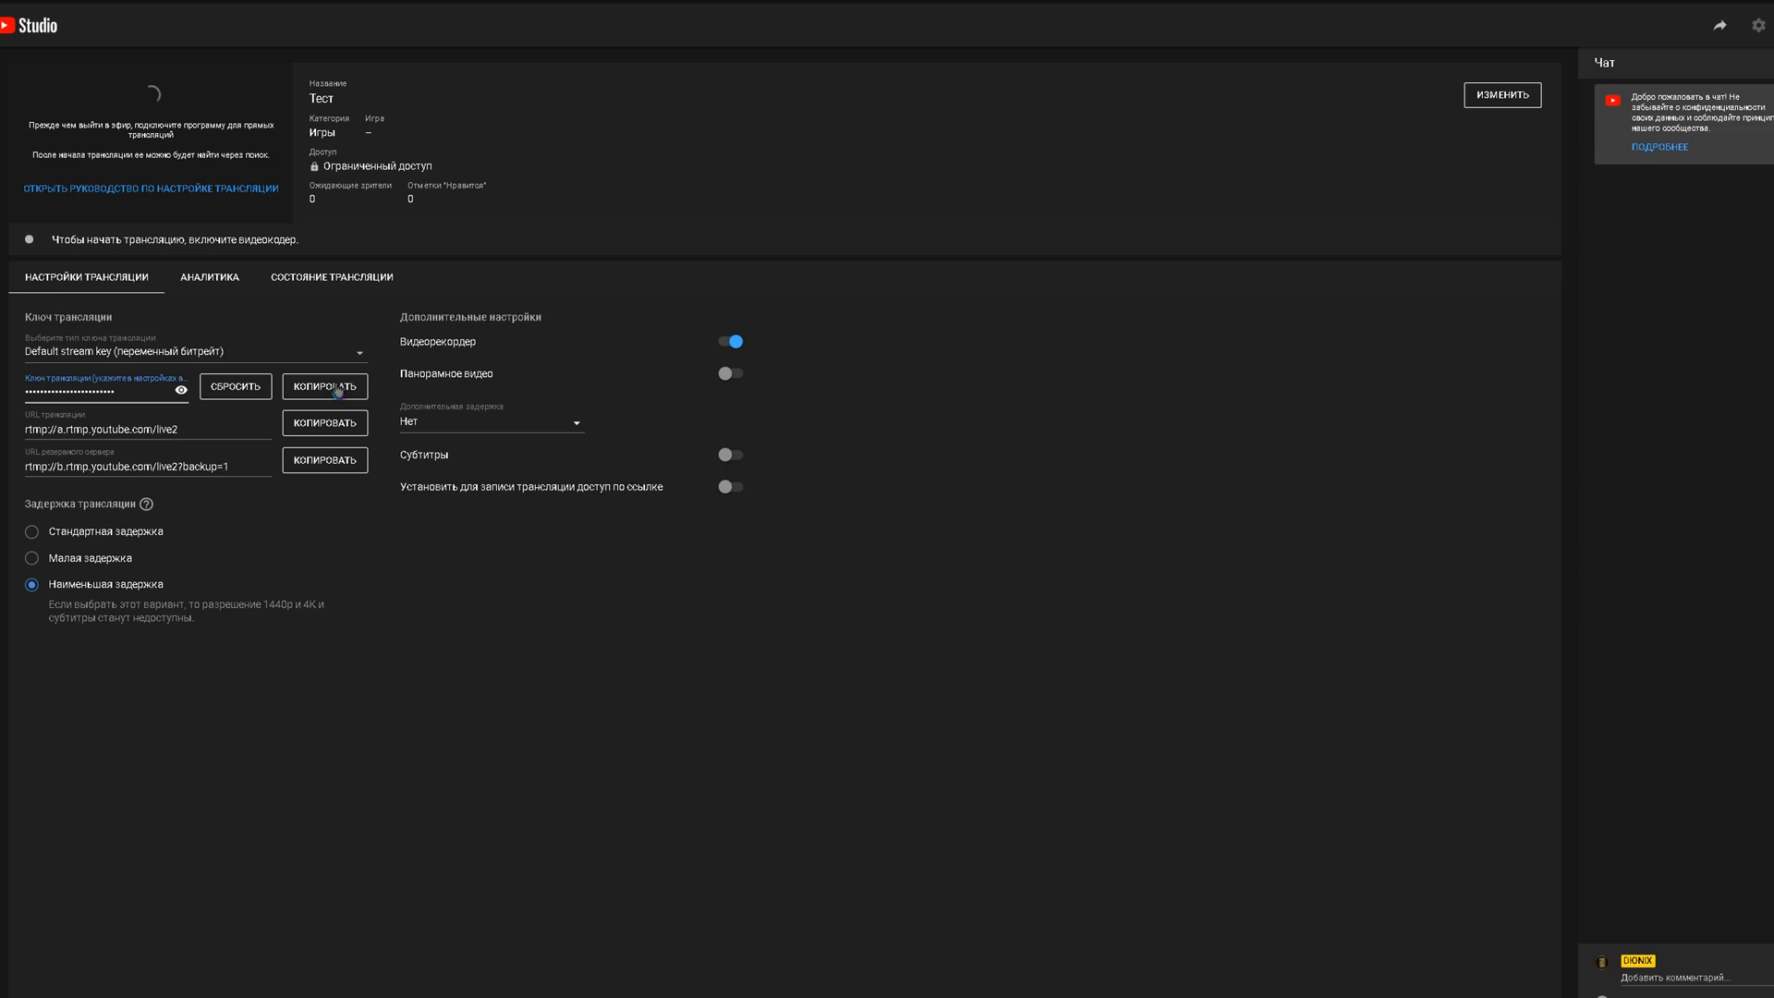
{"action": "mouse_move", "coordinate": [78, 995]}
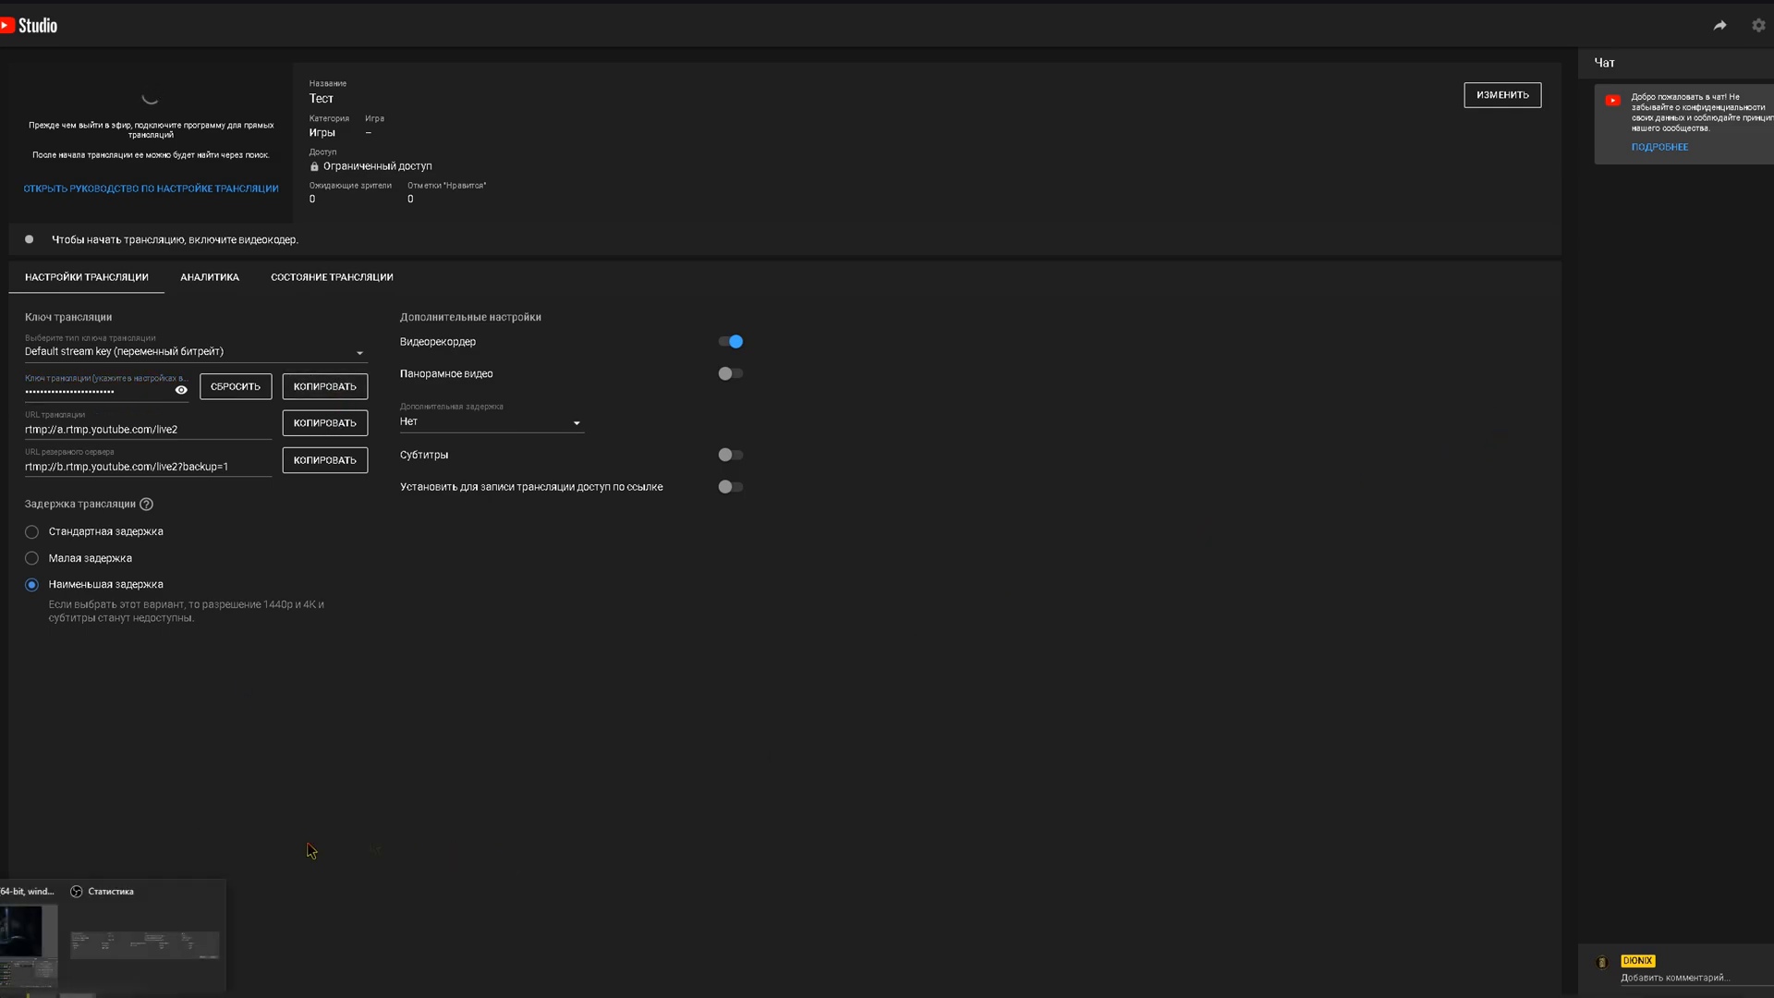
{"action": "left_click", "coordinate": [28, 932]}
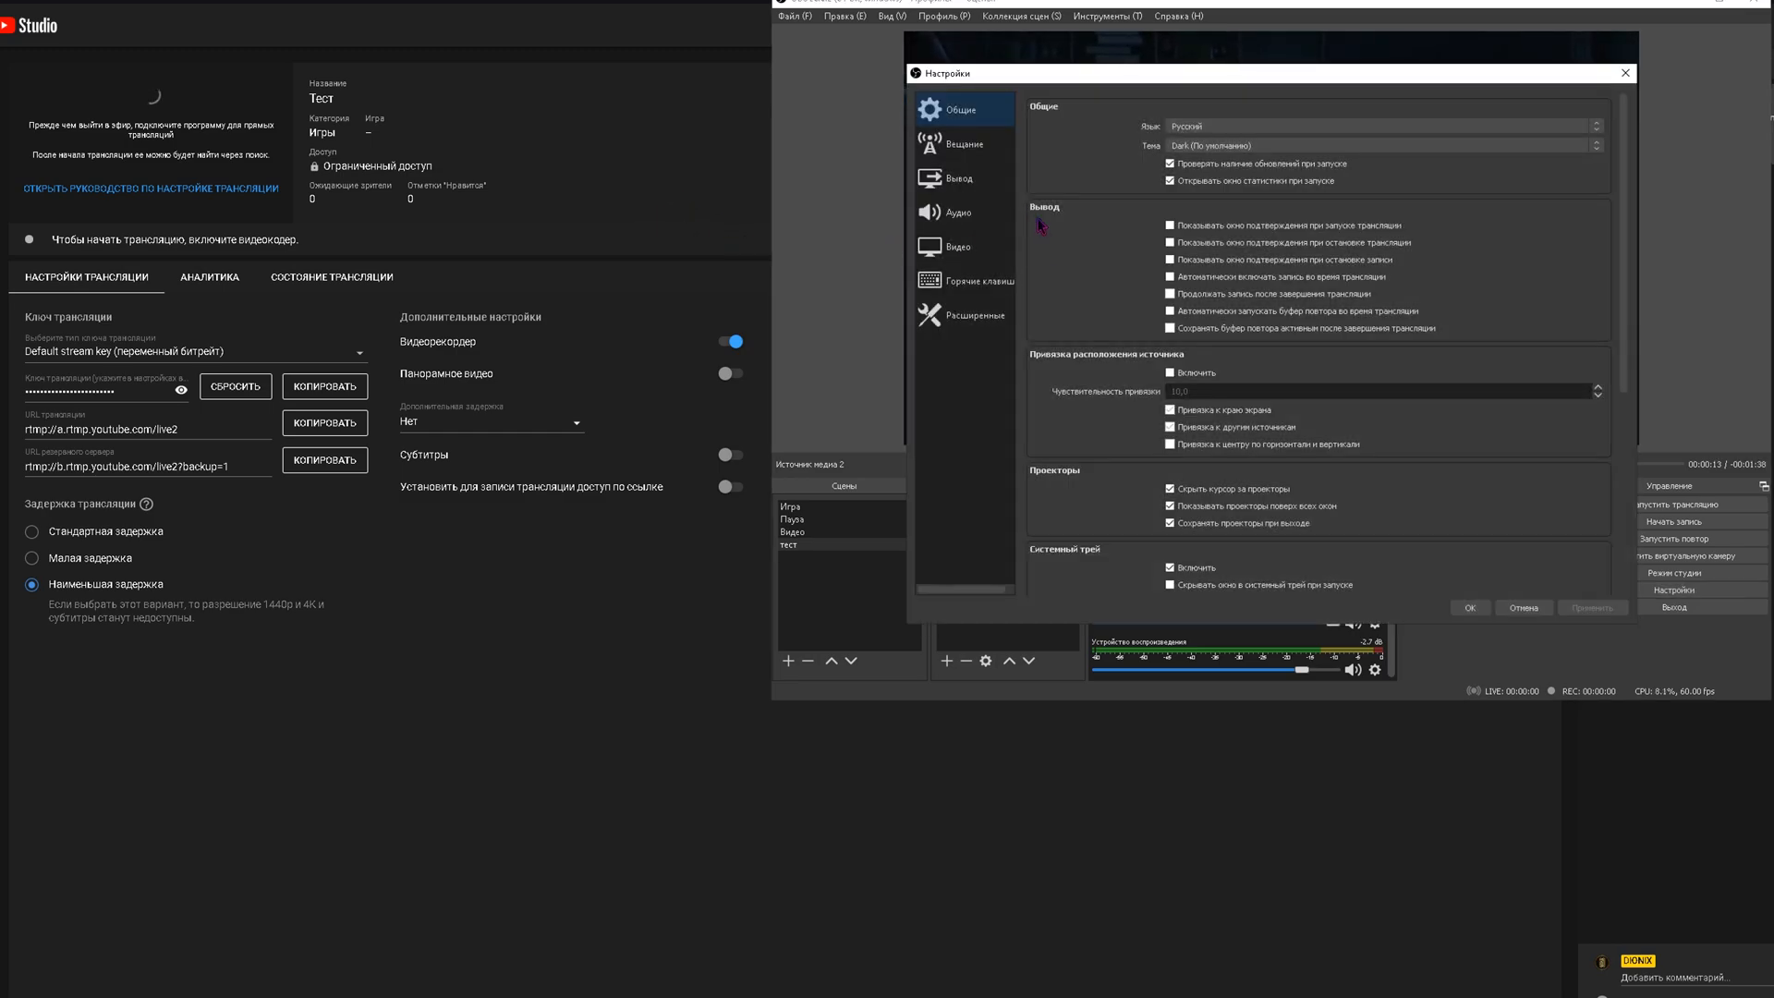
Replace the old stream key with the pasted YouTube key and save the settings.
{"action": "left_click", "coordinate": [973, 157]}
{"action": "left_click_drag", "start_coordinate": [1378, 153], "coordinate": [145, 197]}
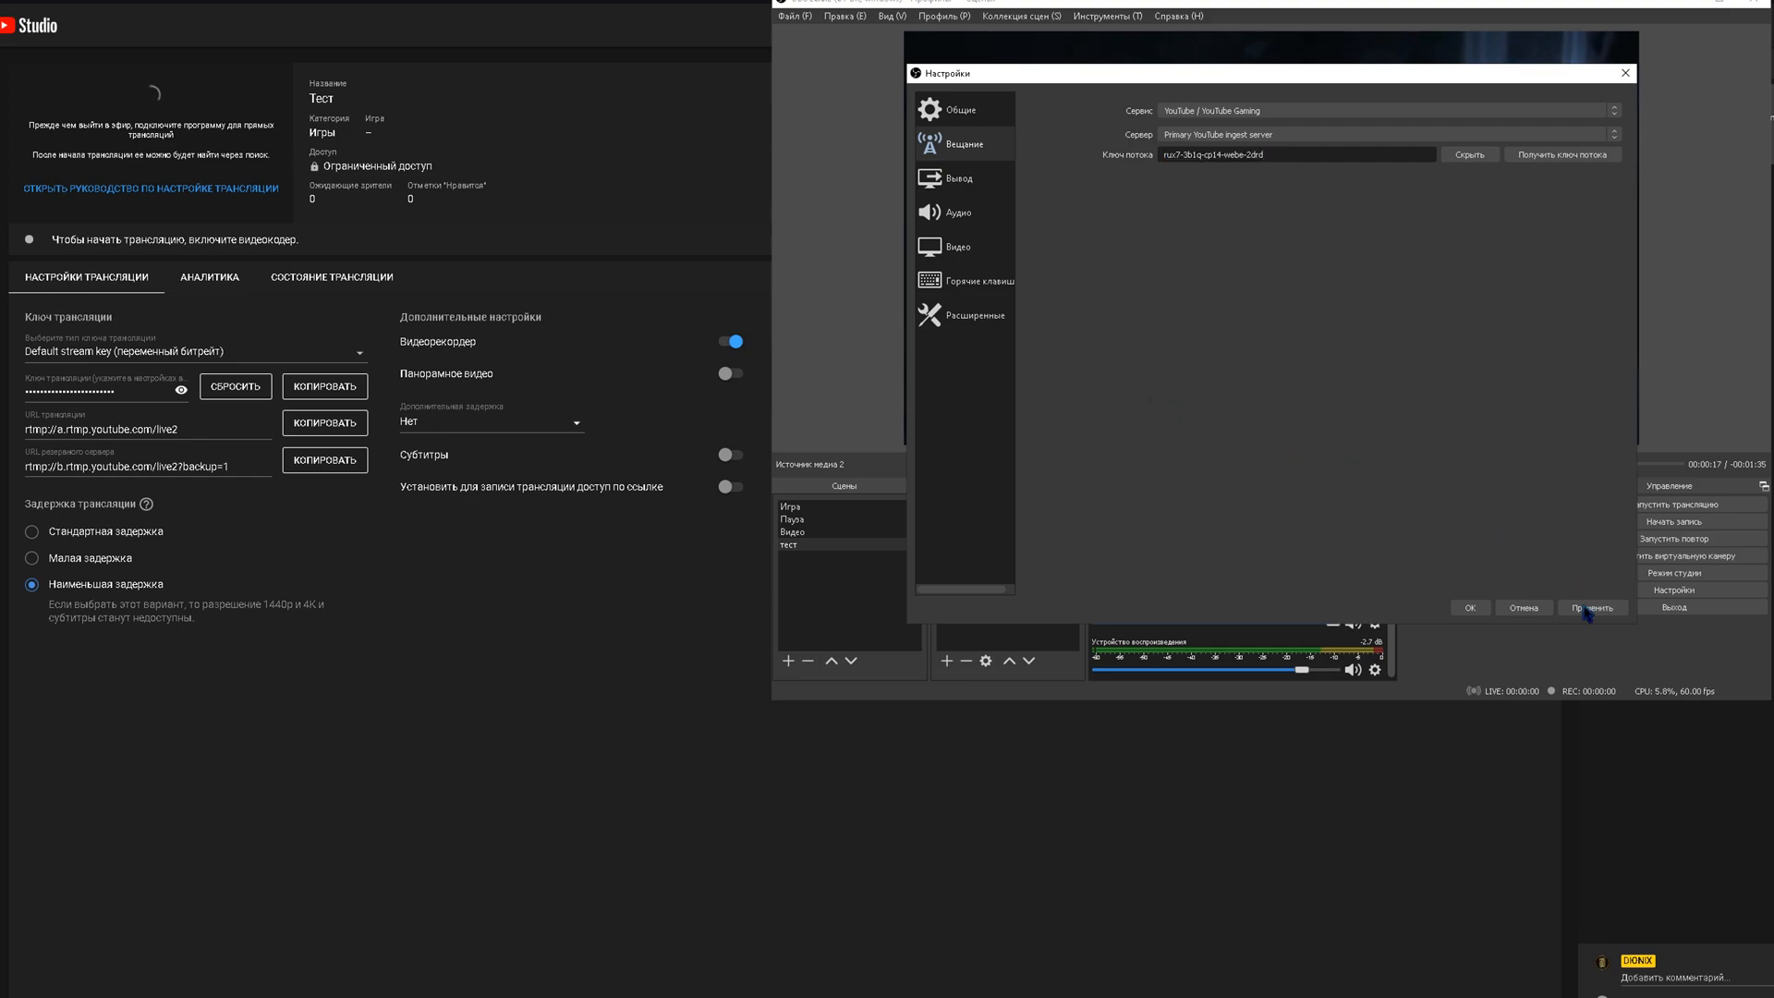
{"action": "left_click", "coordinate": [1470, 608]}
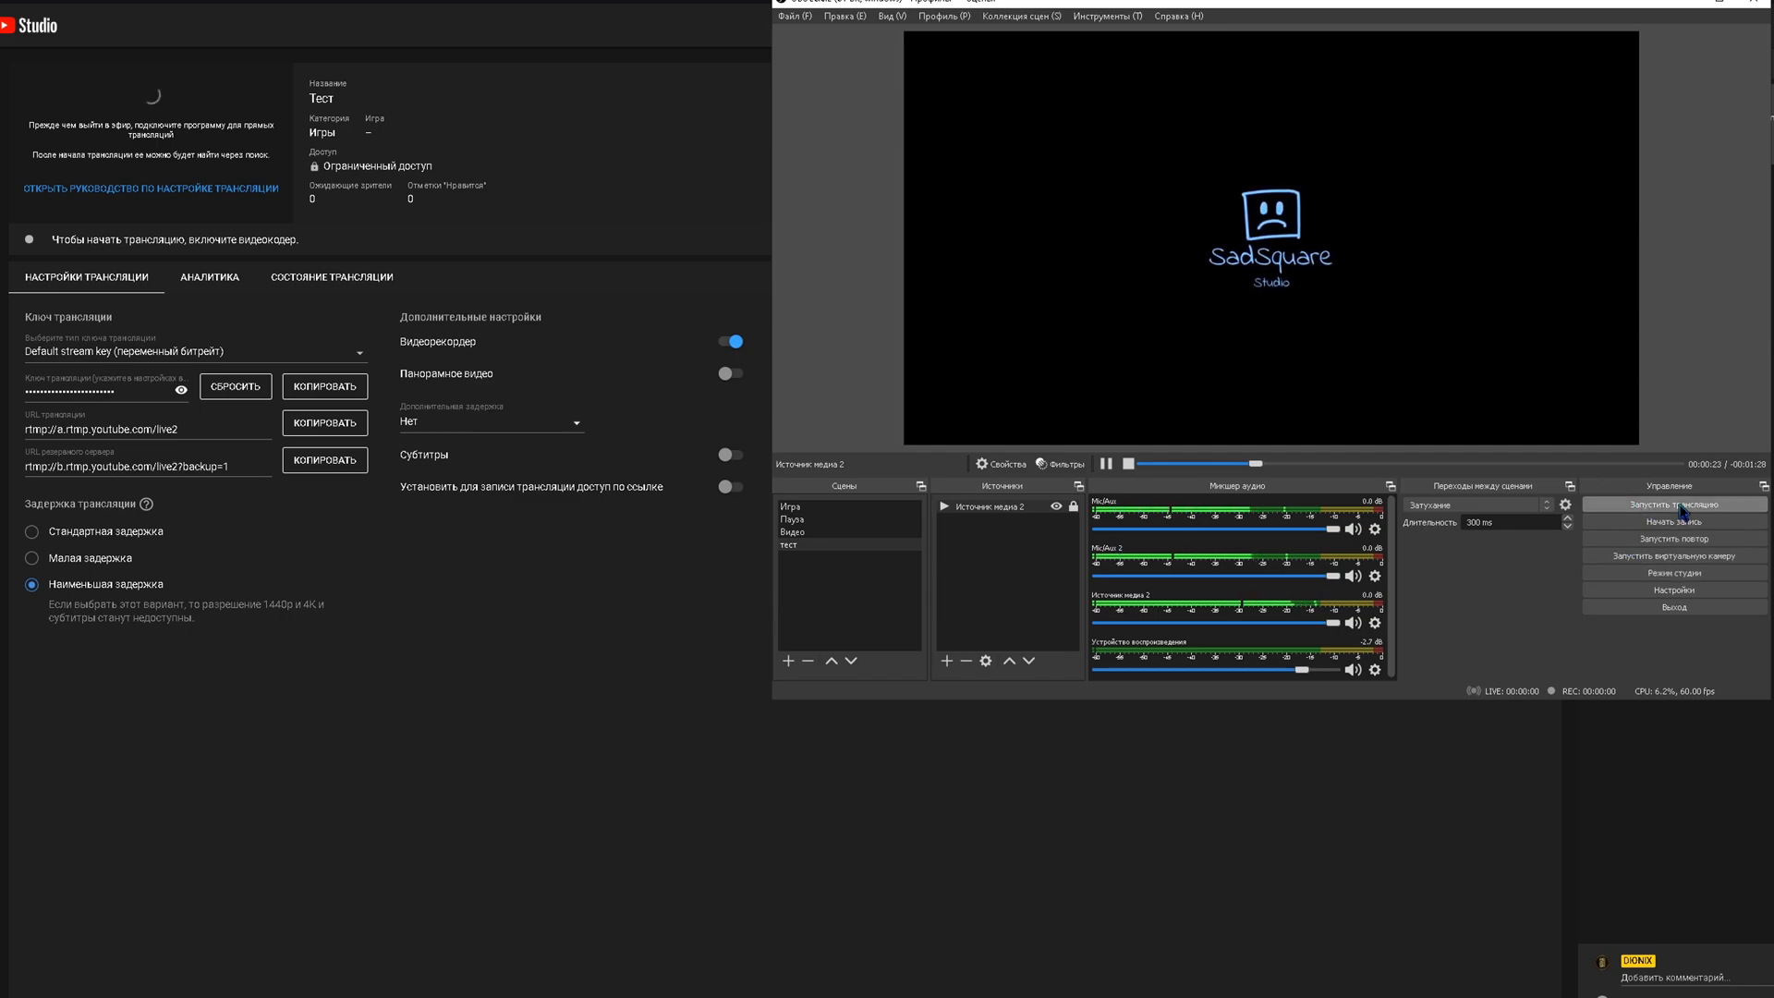
Keep Twitch's automatic recommended server, enable bandwidth test mode, and leave chat add-ons at Нет.
{"action": "left_click", "coordinate": [1600, 589]}
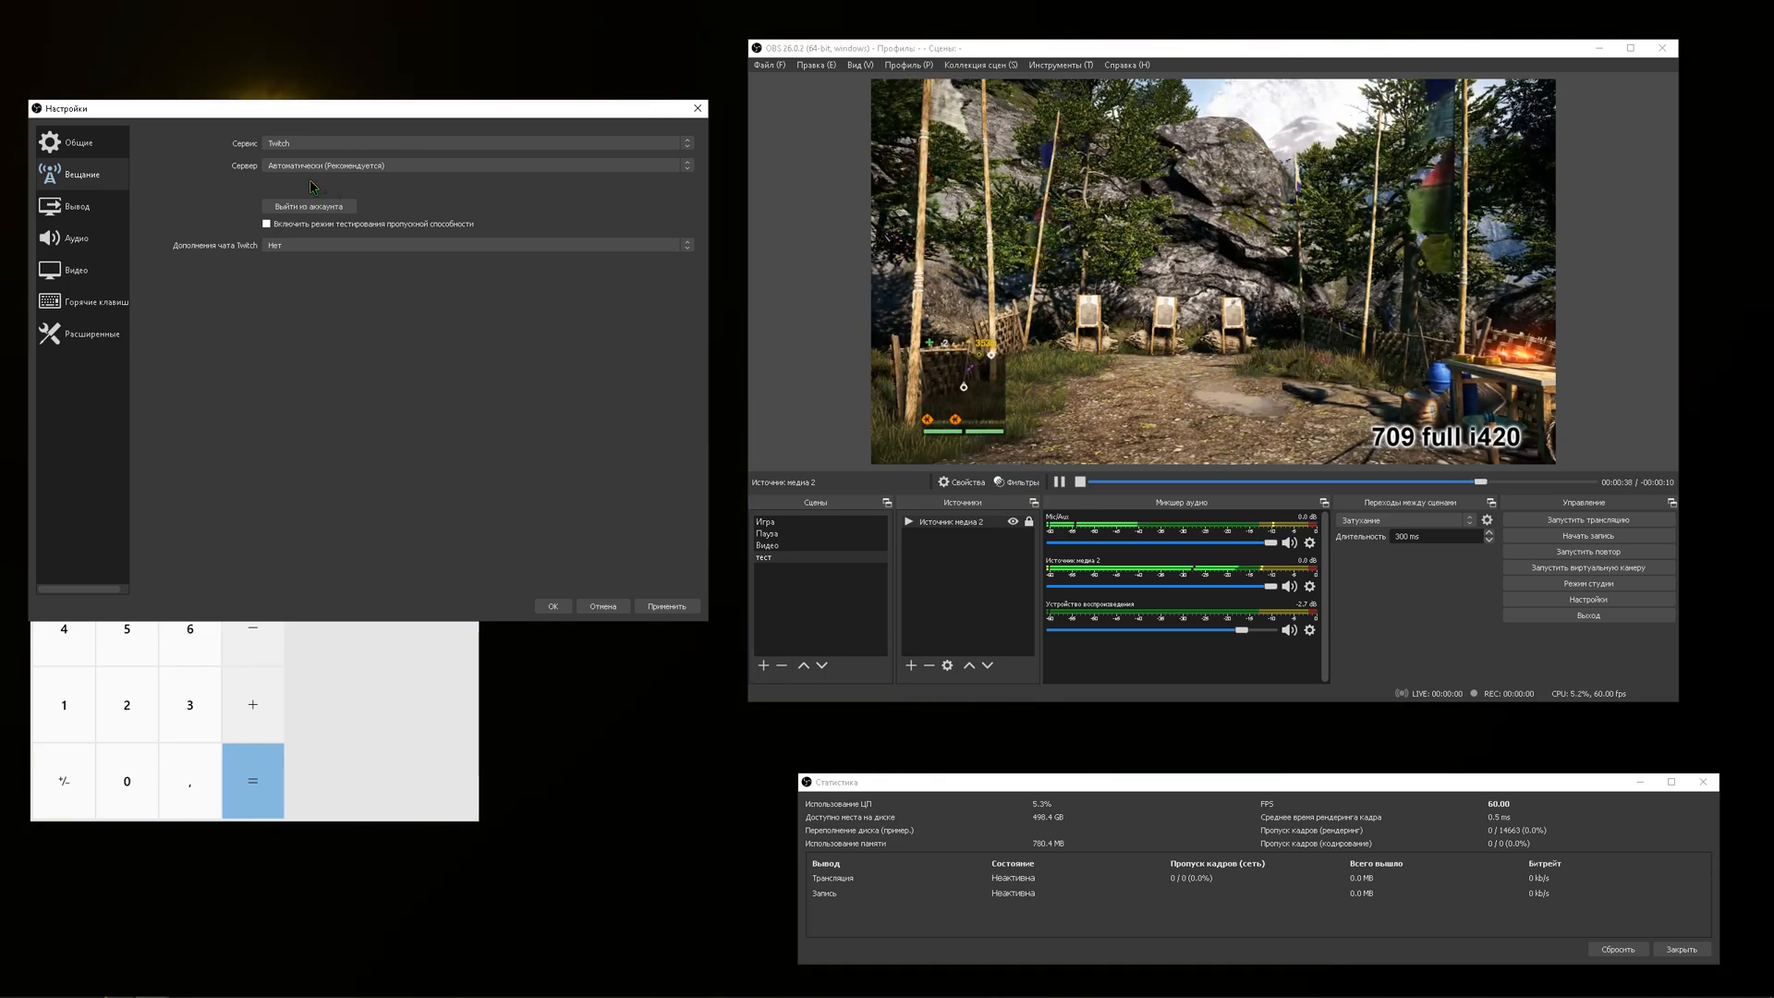
{"action": "left_click", "coordinate": [311, 167]}
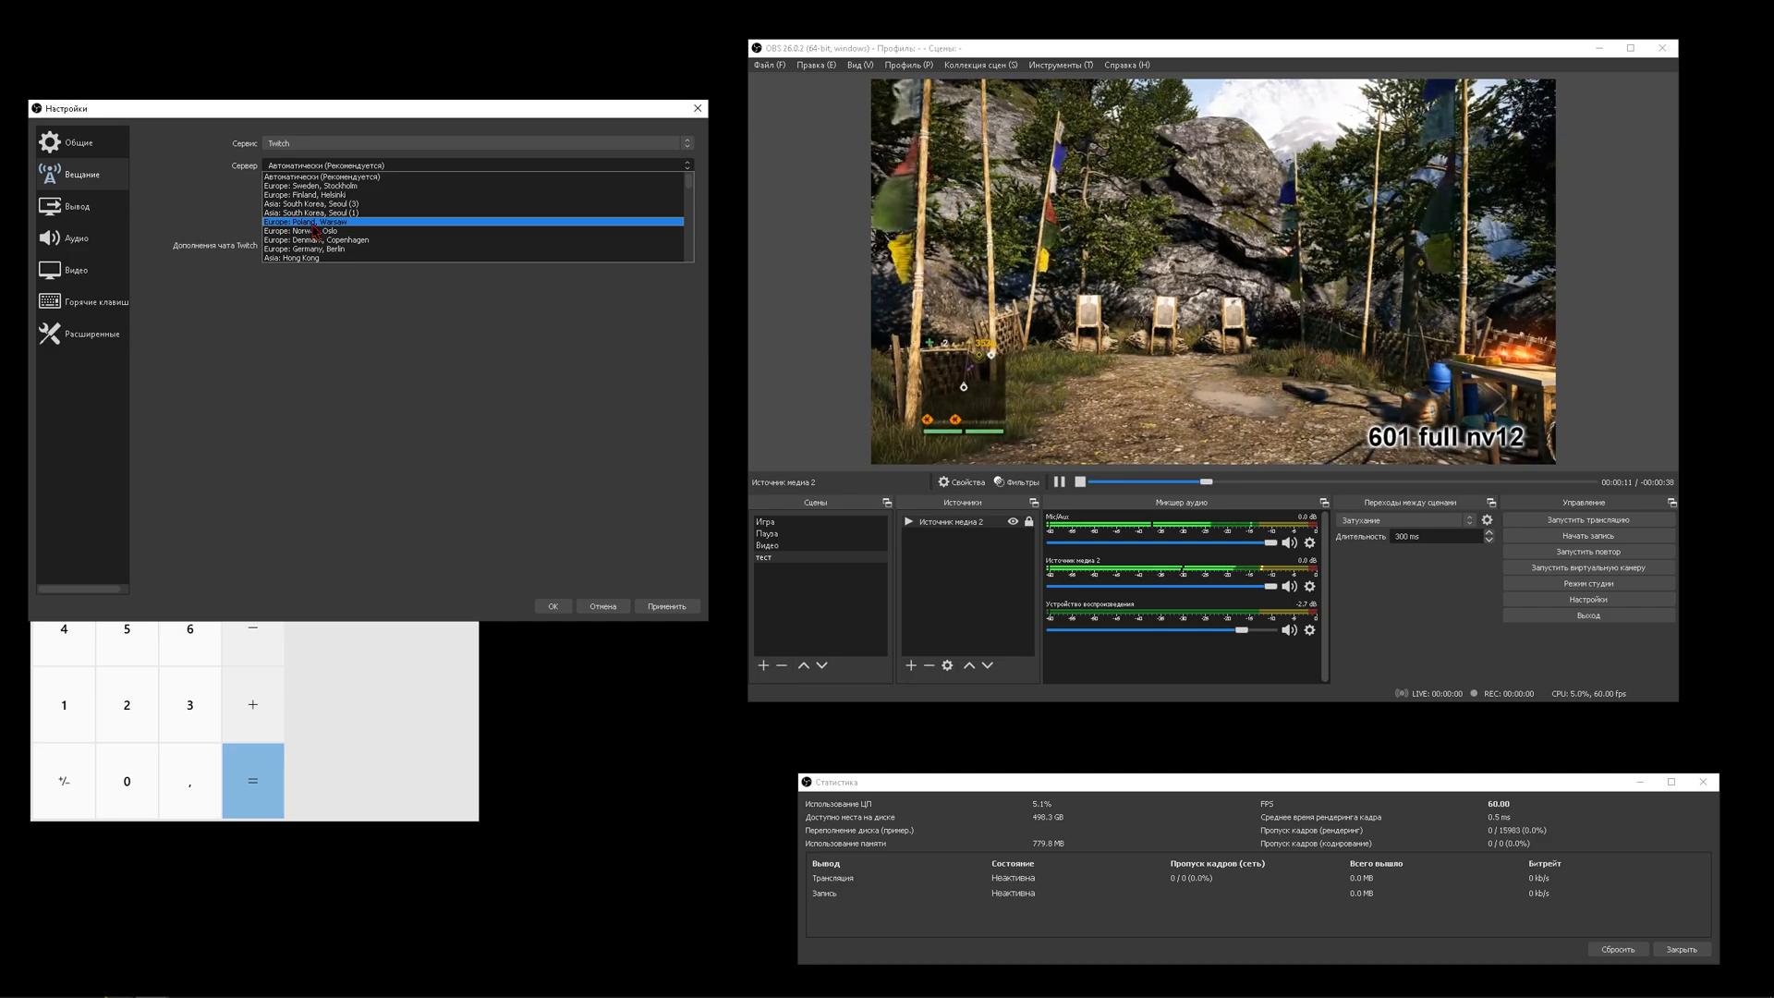
{"action": "left_click", "coordinate": [377, 328]}
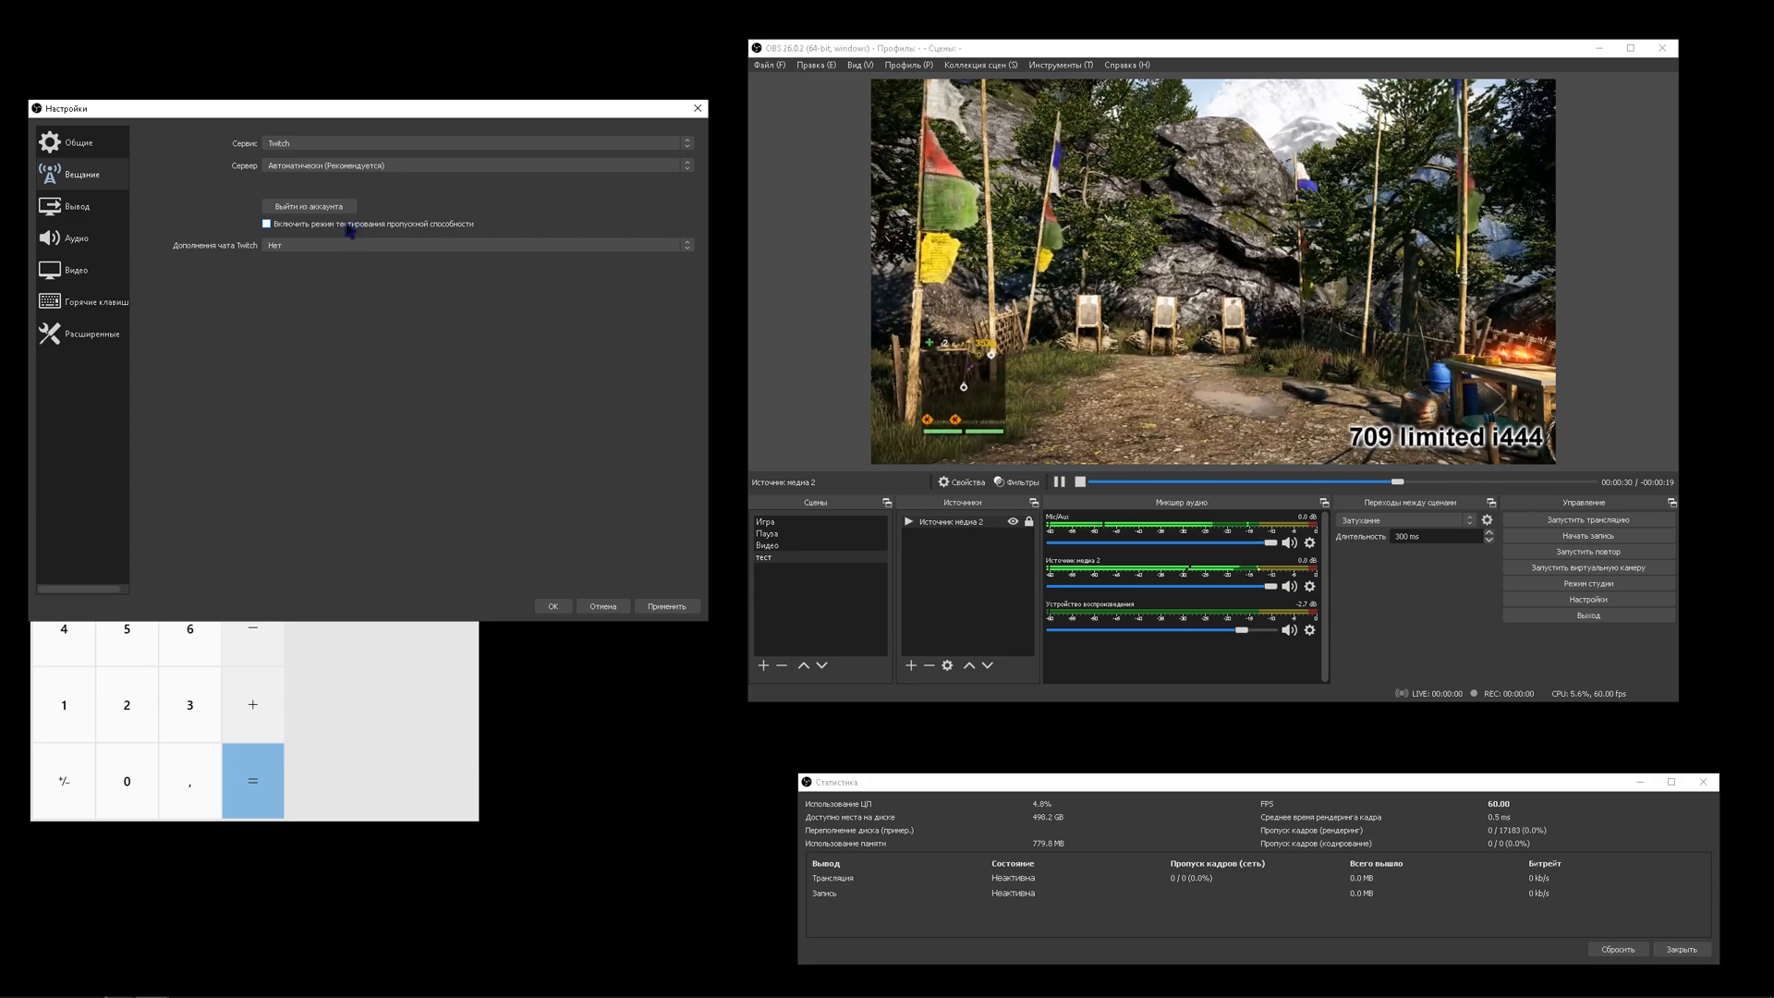
{"action": "left_click", "coordinate": [359, 227]}
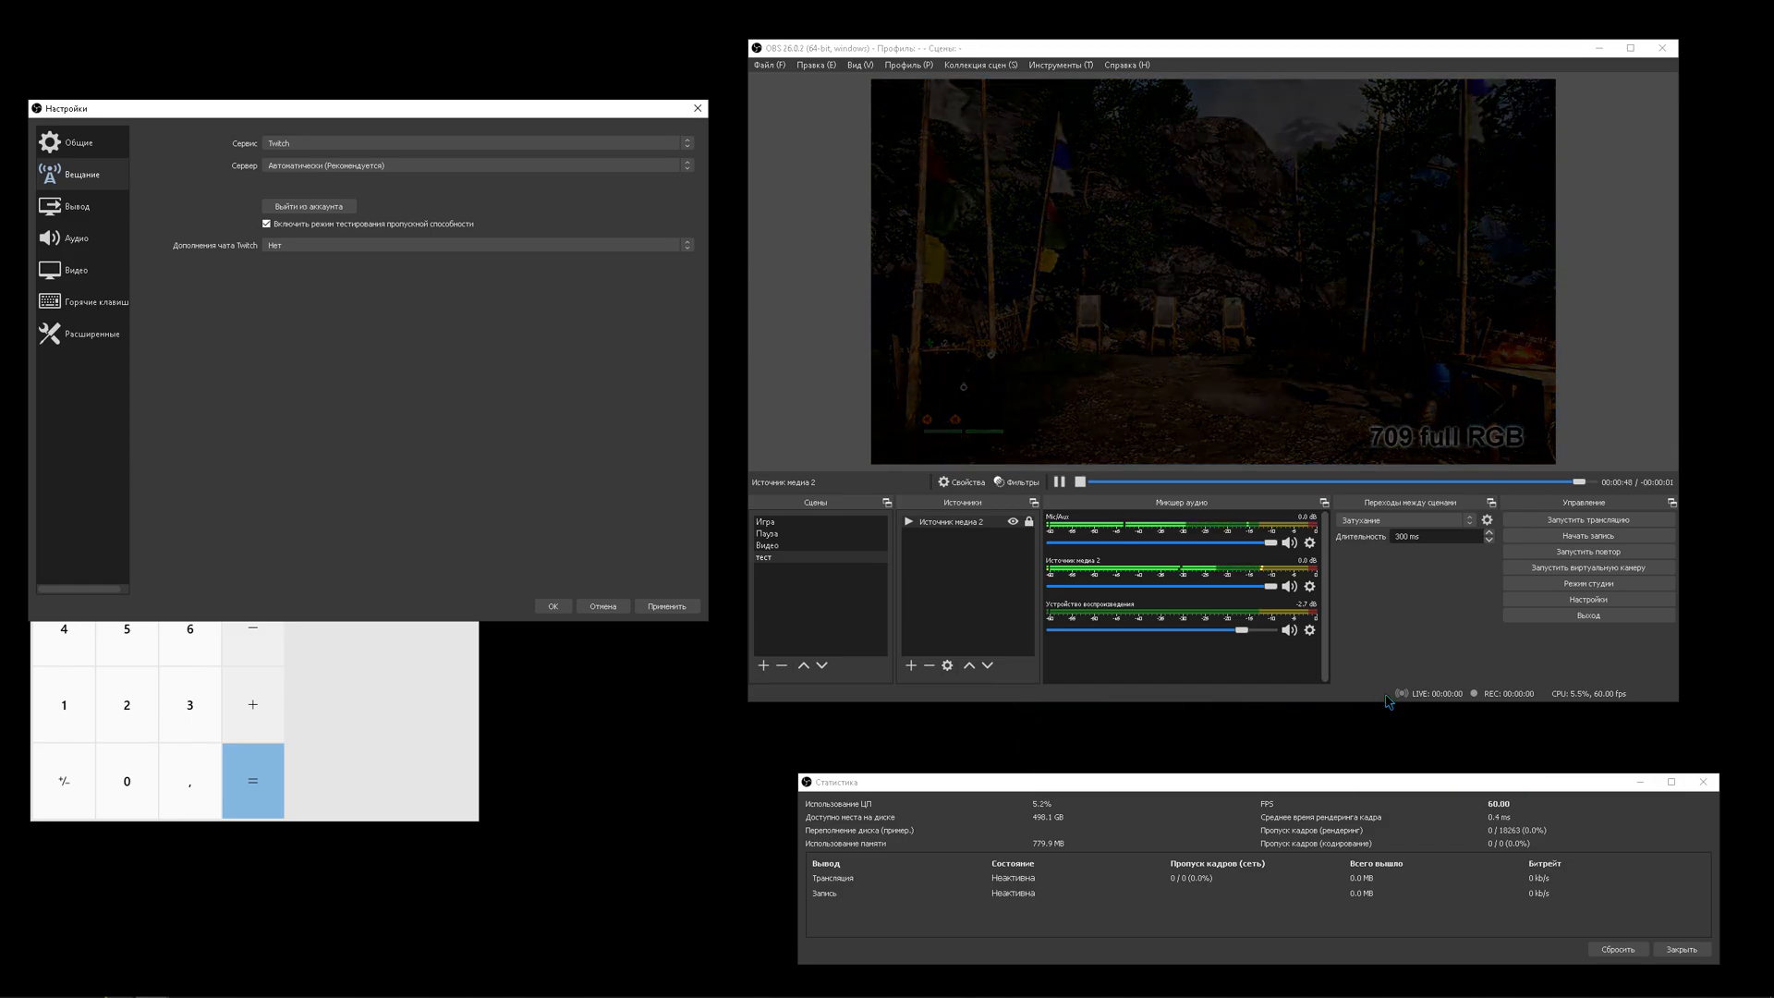
{"action": "left_click", "coordinate": [429, 246]}
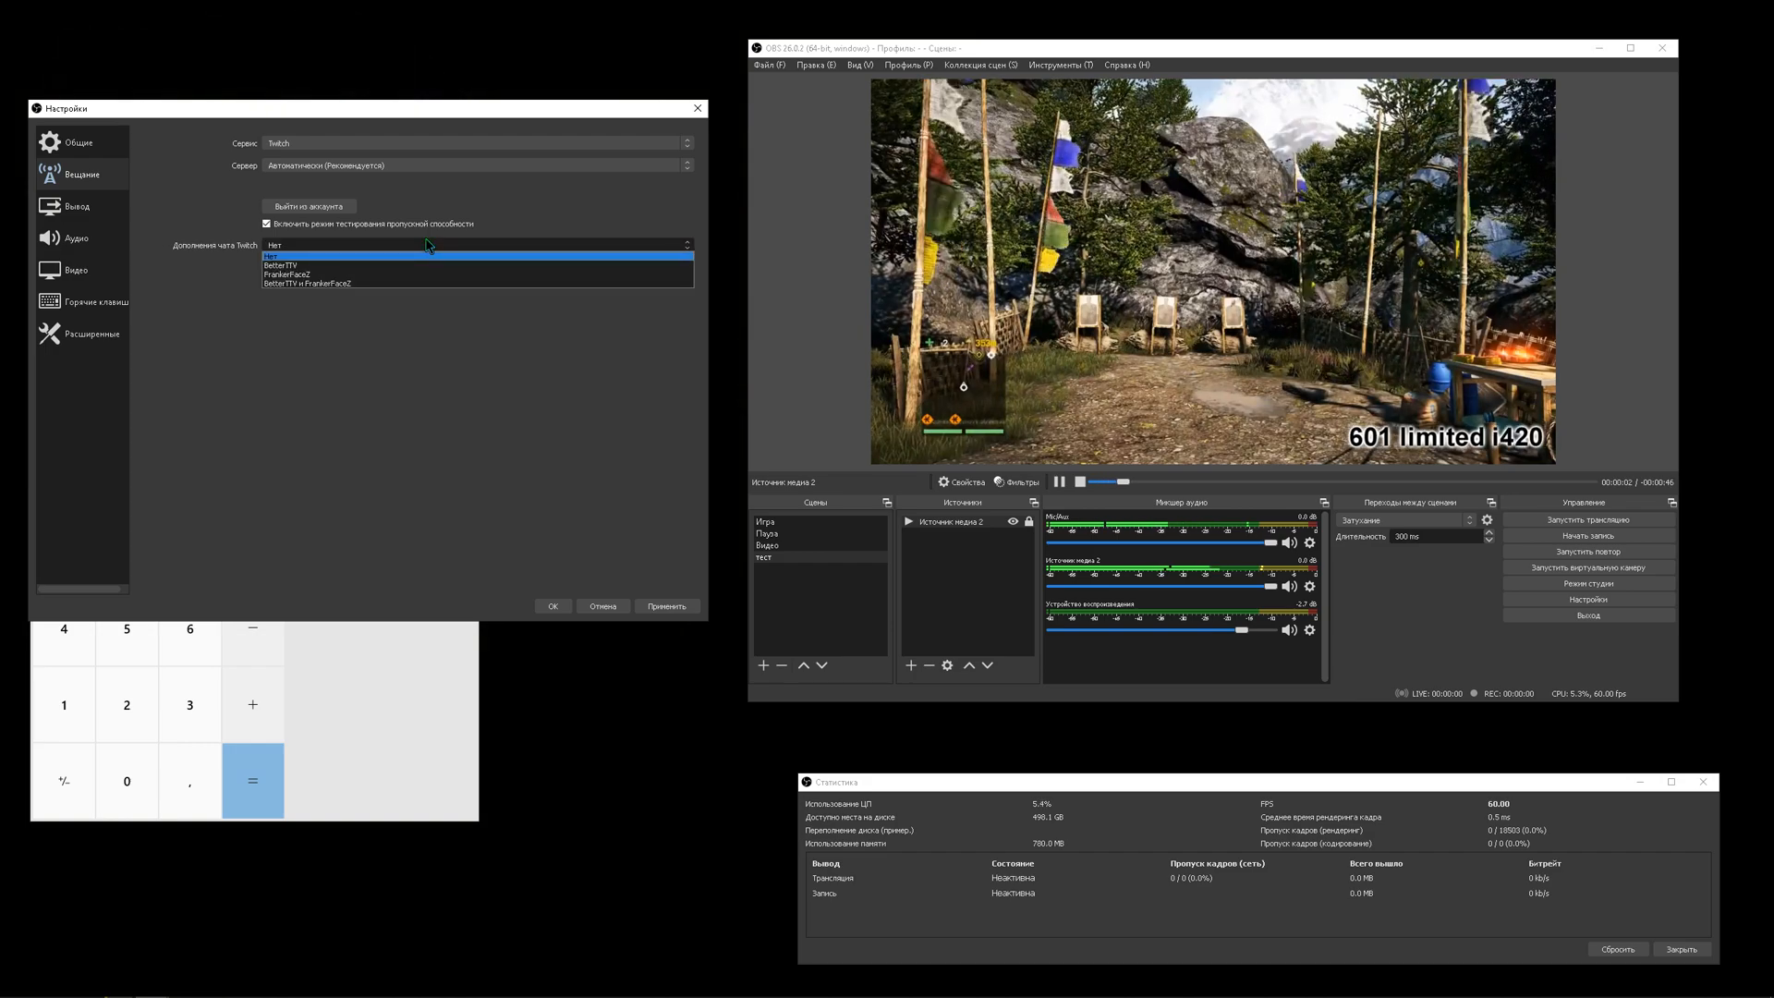
{"action": "left_click", "coordinate": [429, 245]}
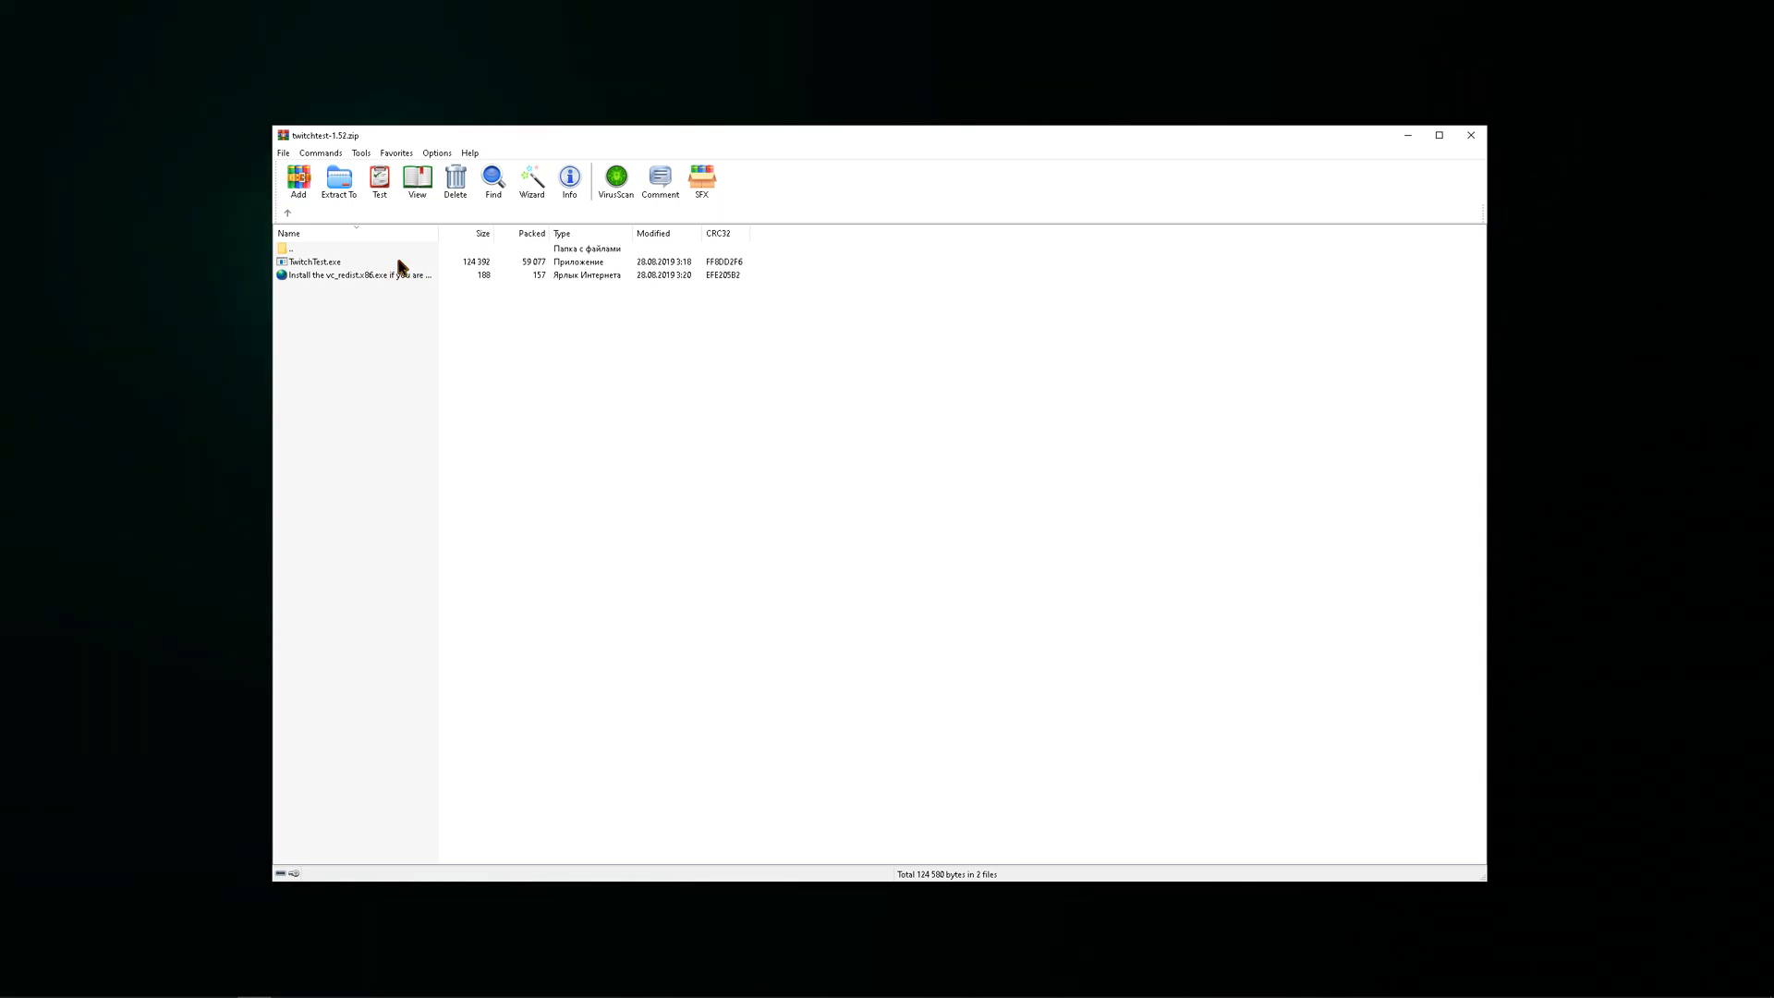
Run TwitchTest.exe from the twitchtest-1.52.zip archive.
{"action": "left_click", "coordinate": [388, 264]}
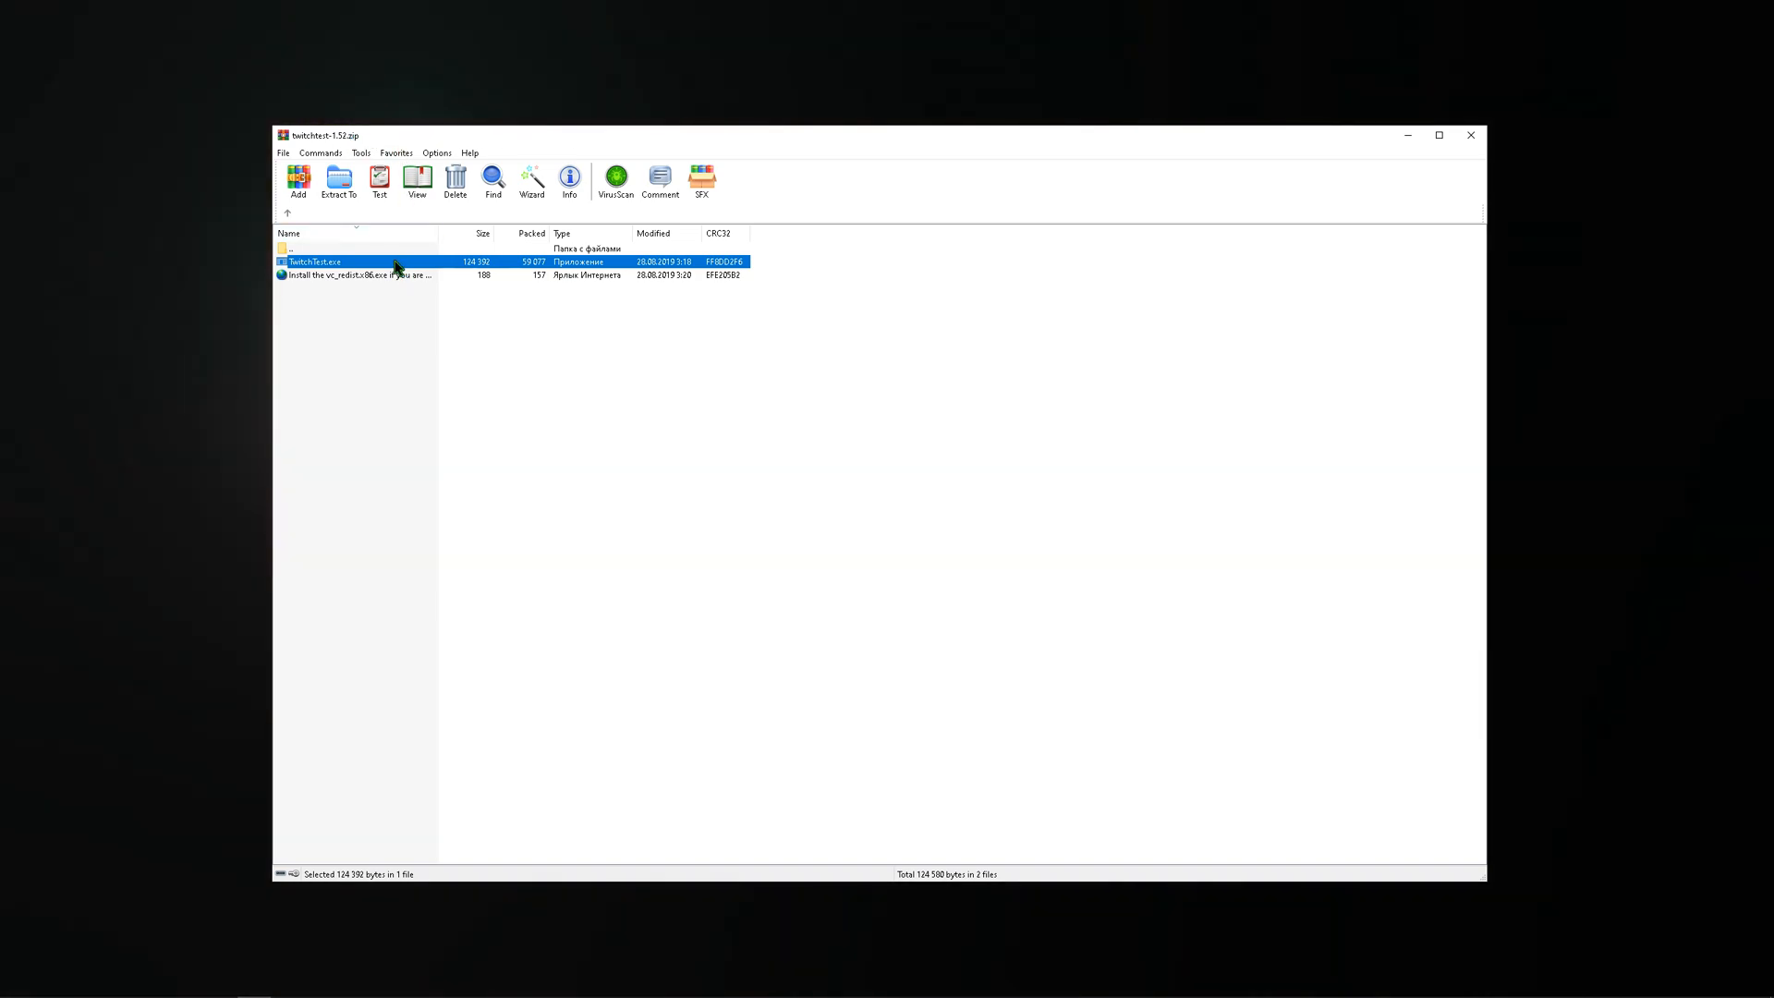
{"action": "double_click", "coordinate": [327, 268]}
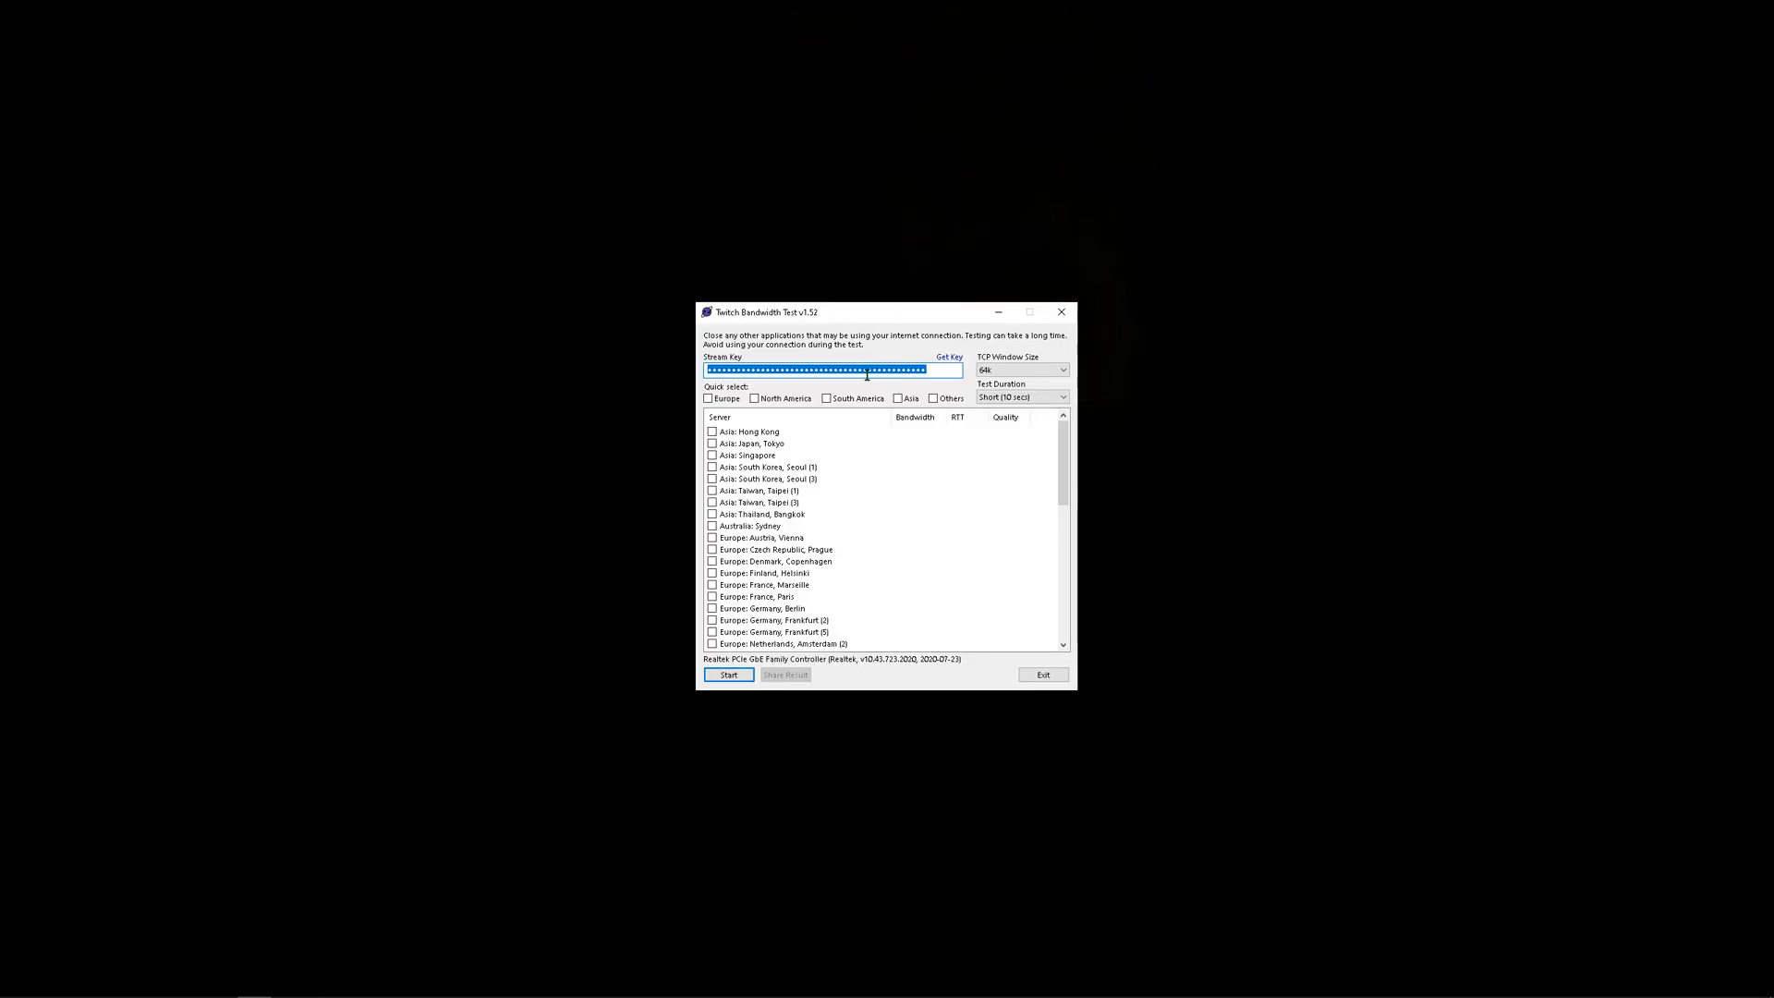
Start a Short (10 secs) test of all Europe and Asia servers with 64k TCP window.
{"action": "left_click", "coordinate": [952, 370]}
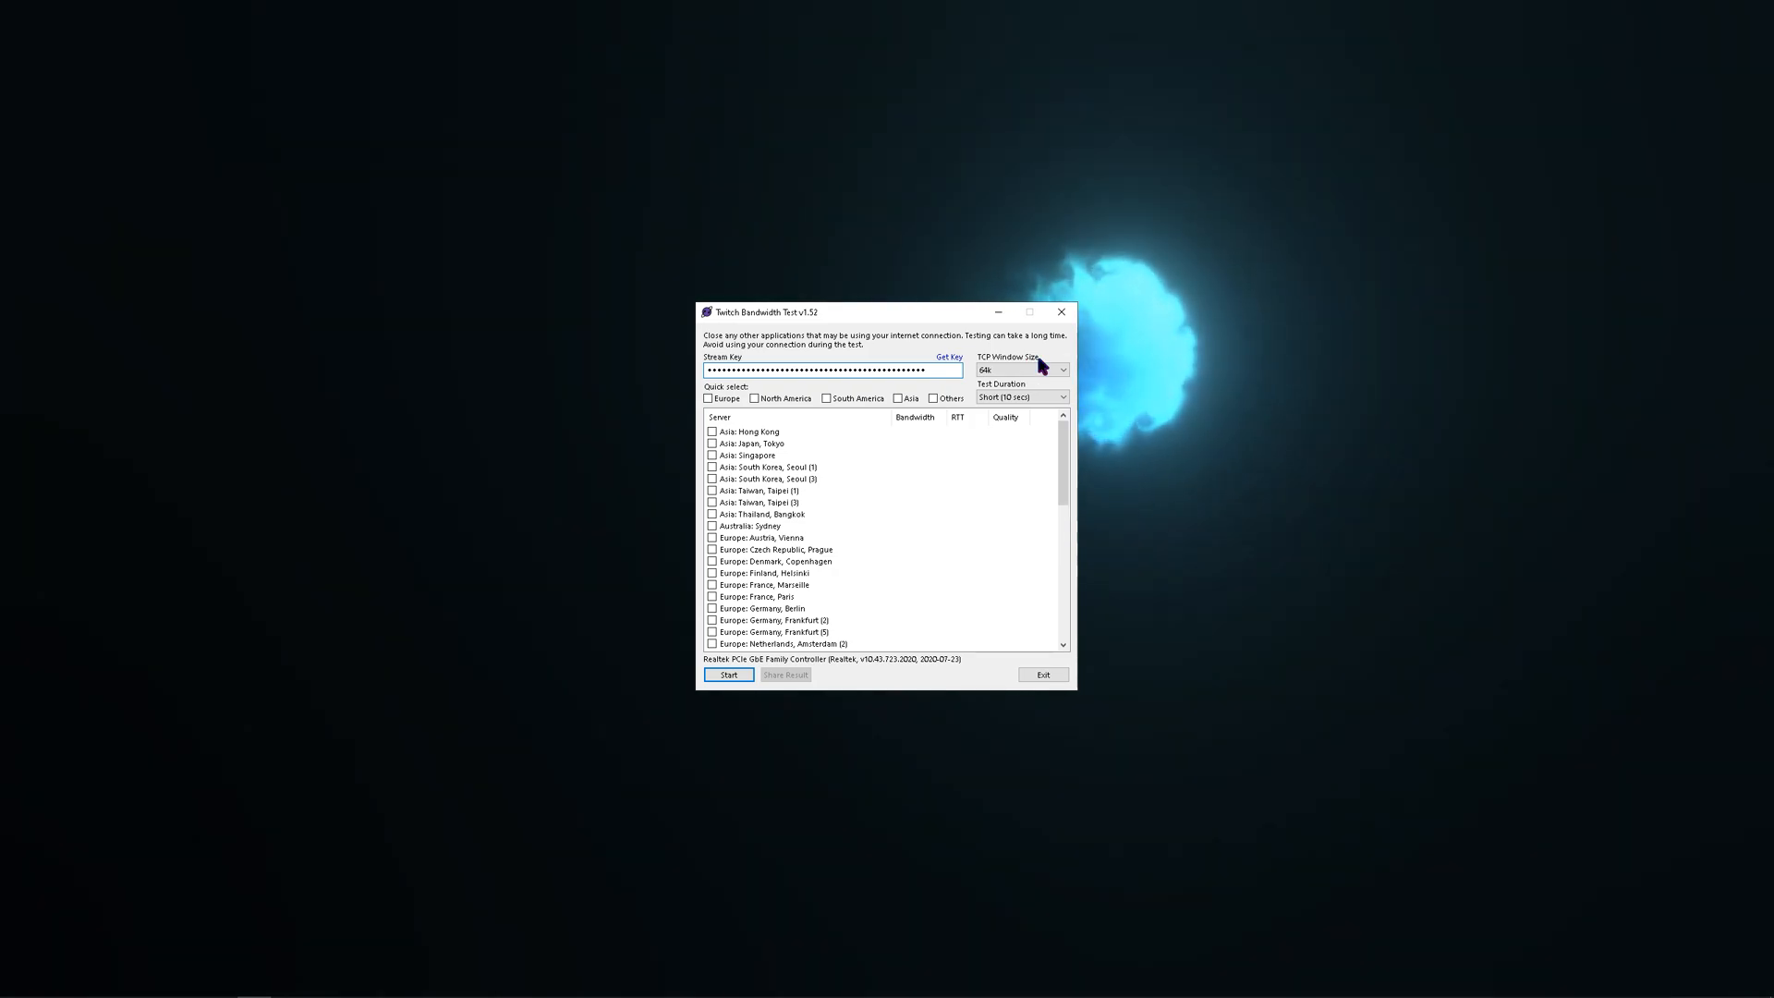
{"action": "left_click", "coordinate": [1035, 370]}
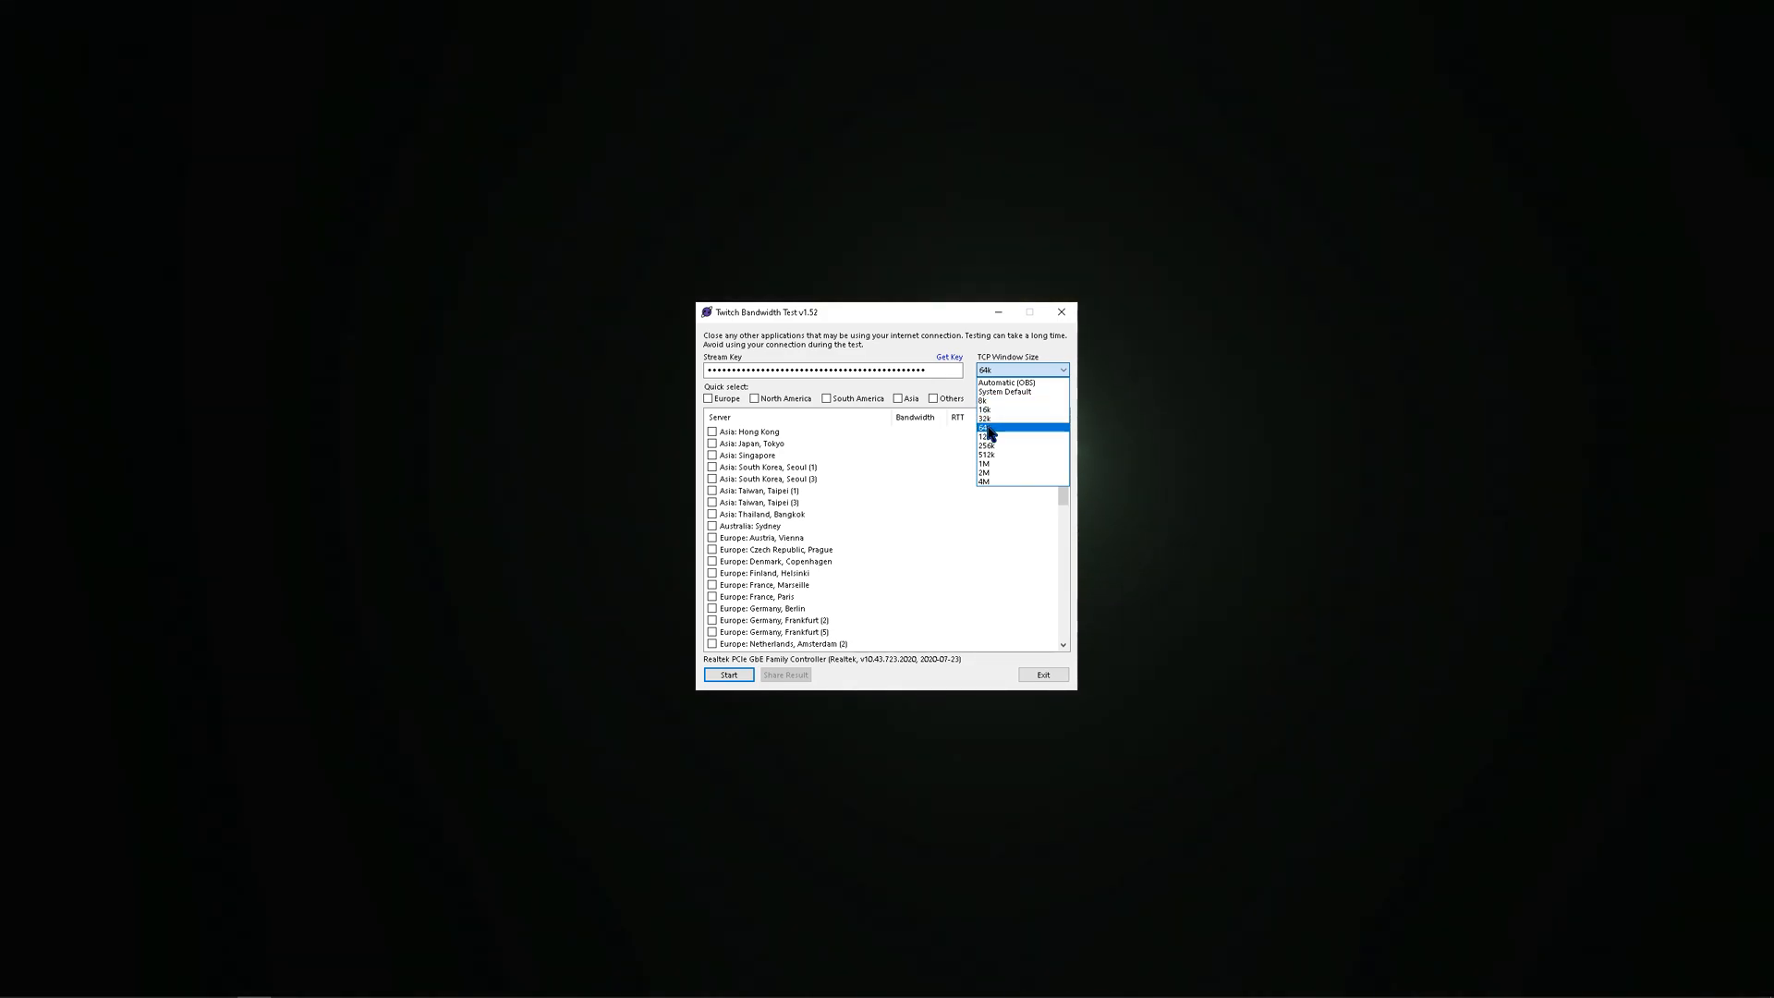
{"action": "left_click", "coordinate": [985, 427]}
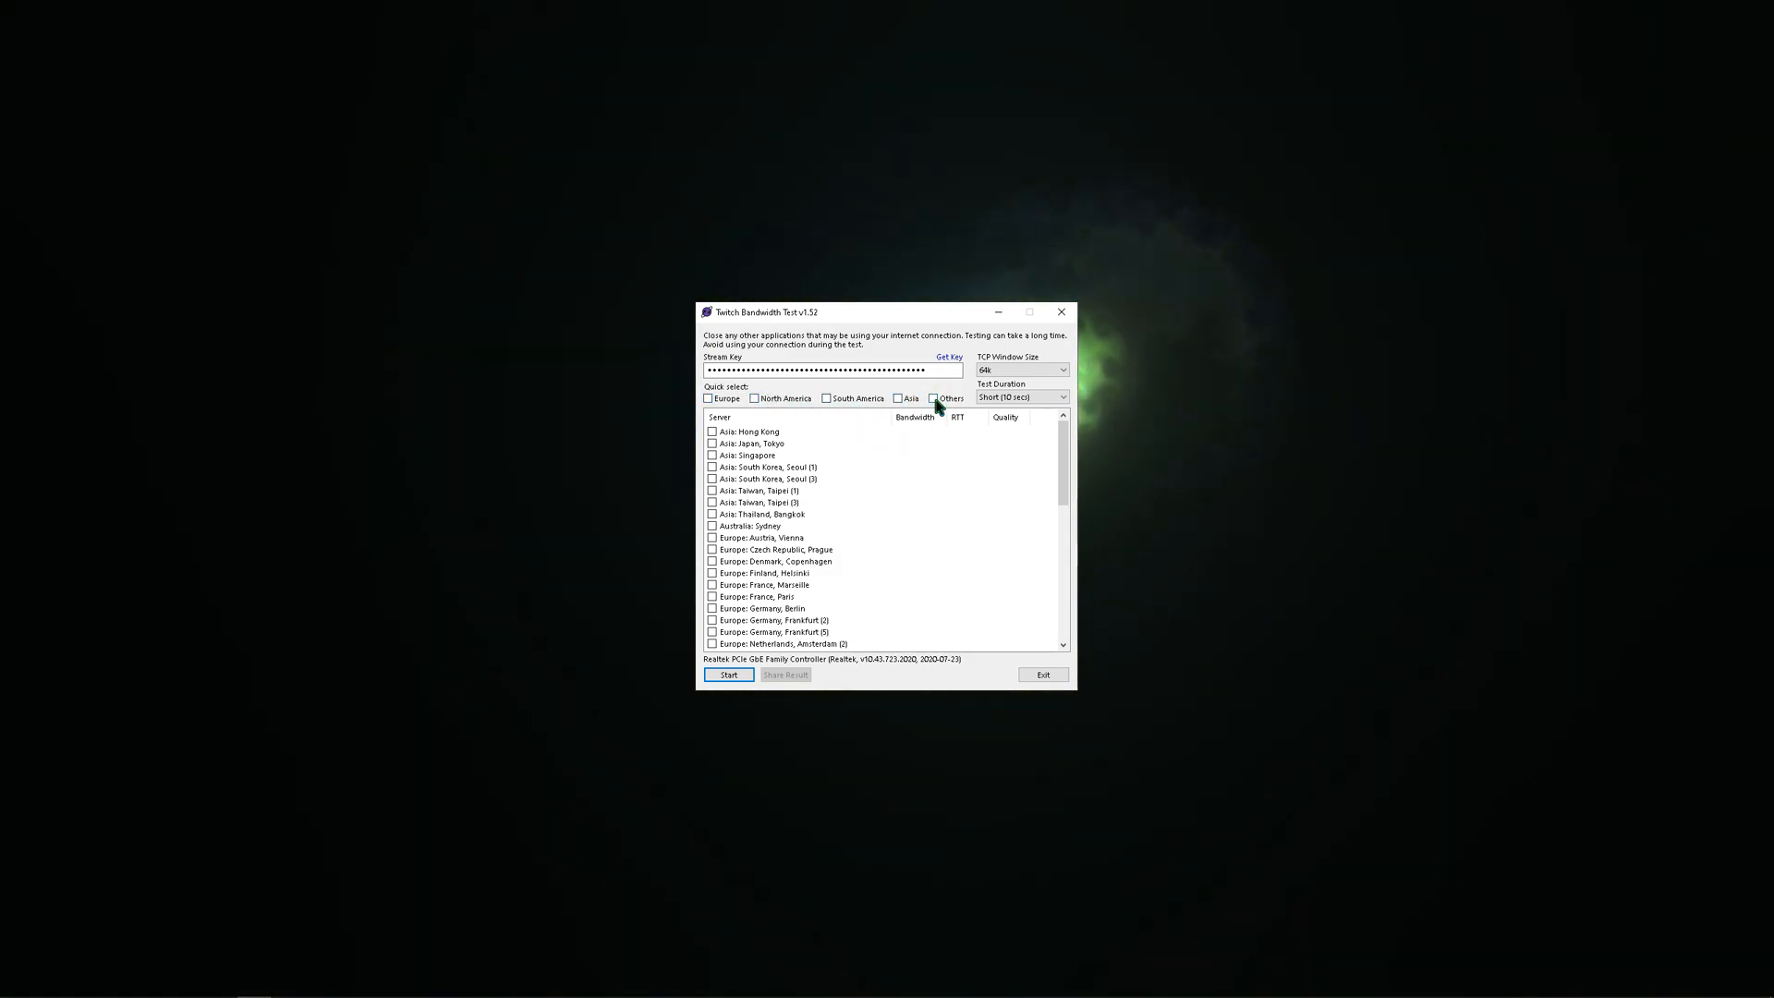
{"action": "left_click", "coordinate": [721, 399]}
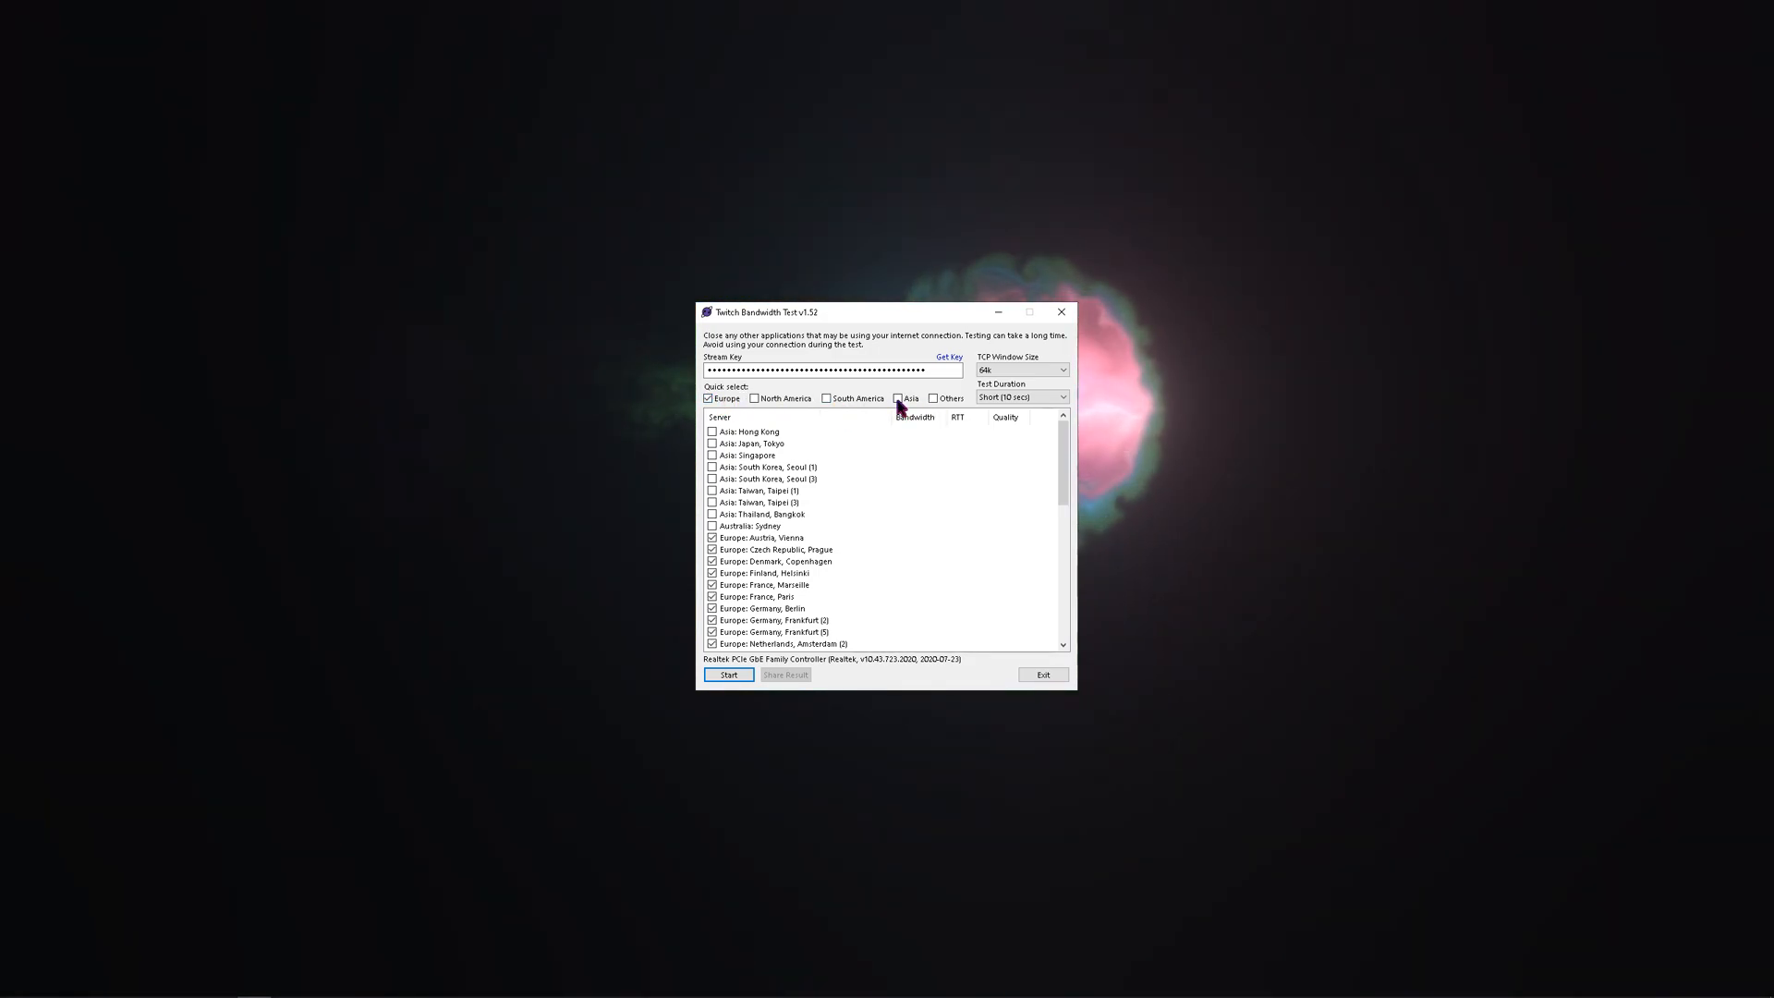
{"action": "left_click", "coordinate": [898, 399]}
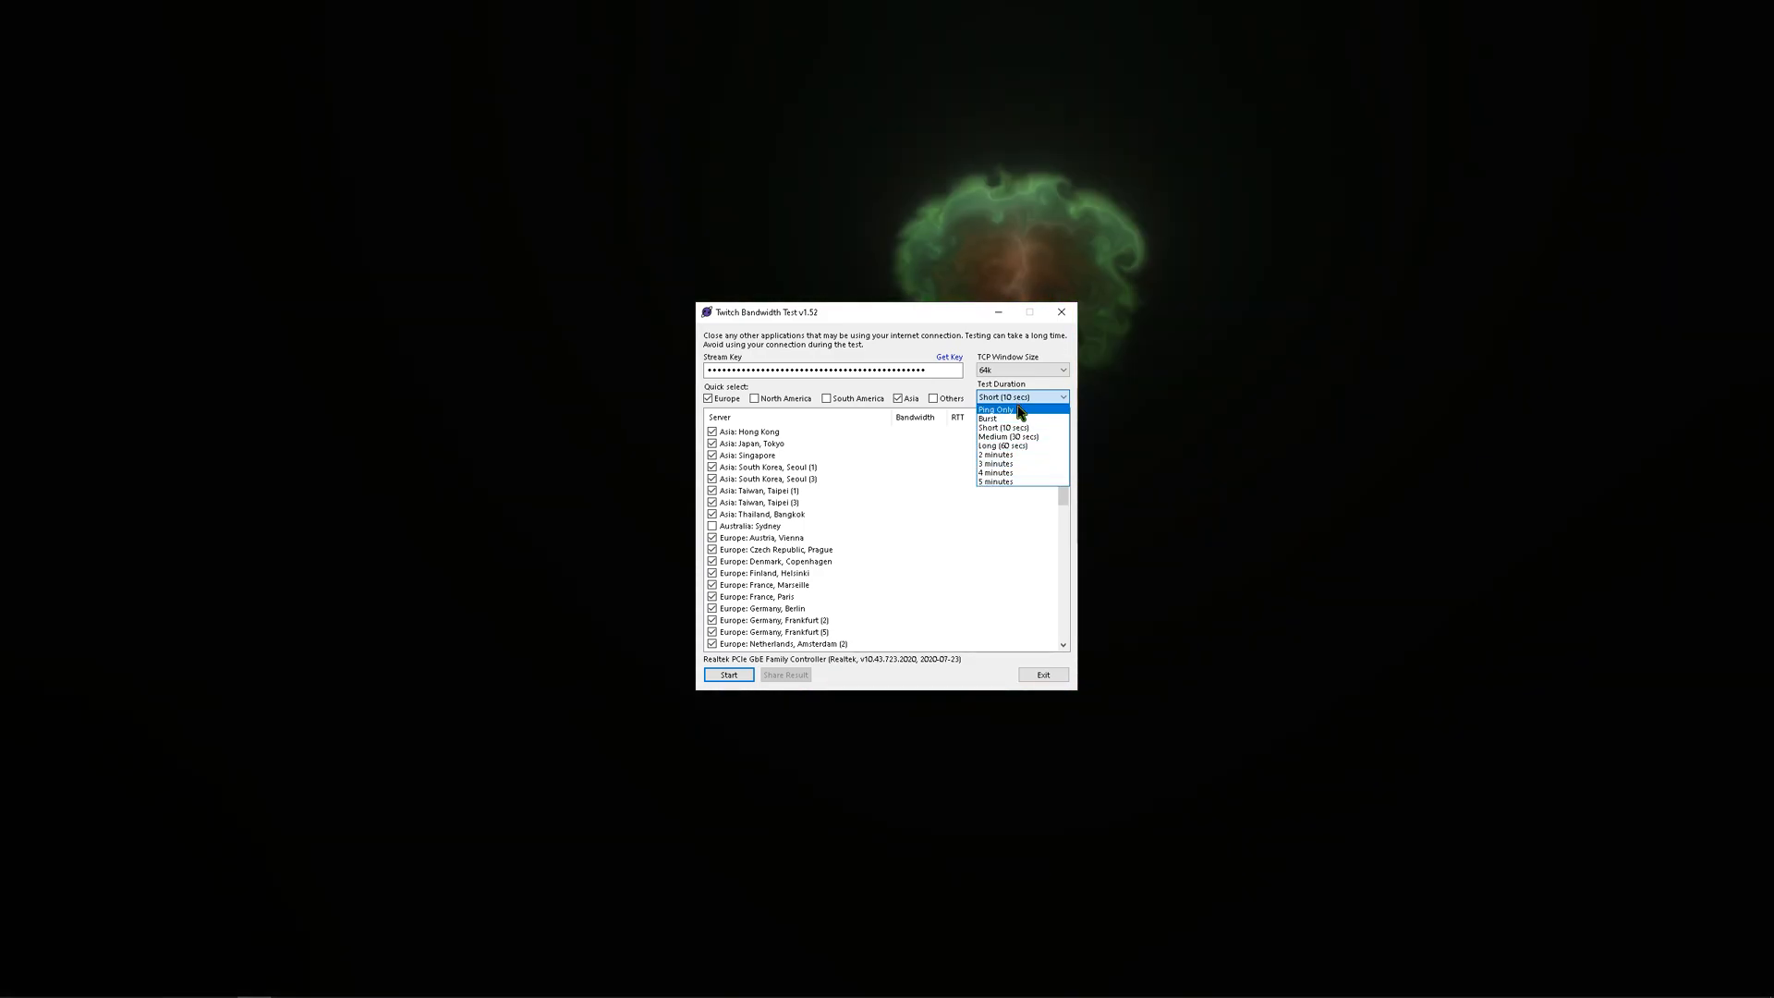
{"action": "left_click", "coordinate": [1017, 428]}
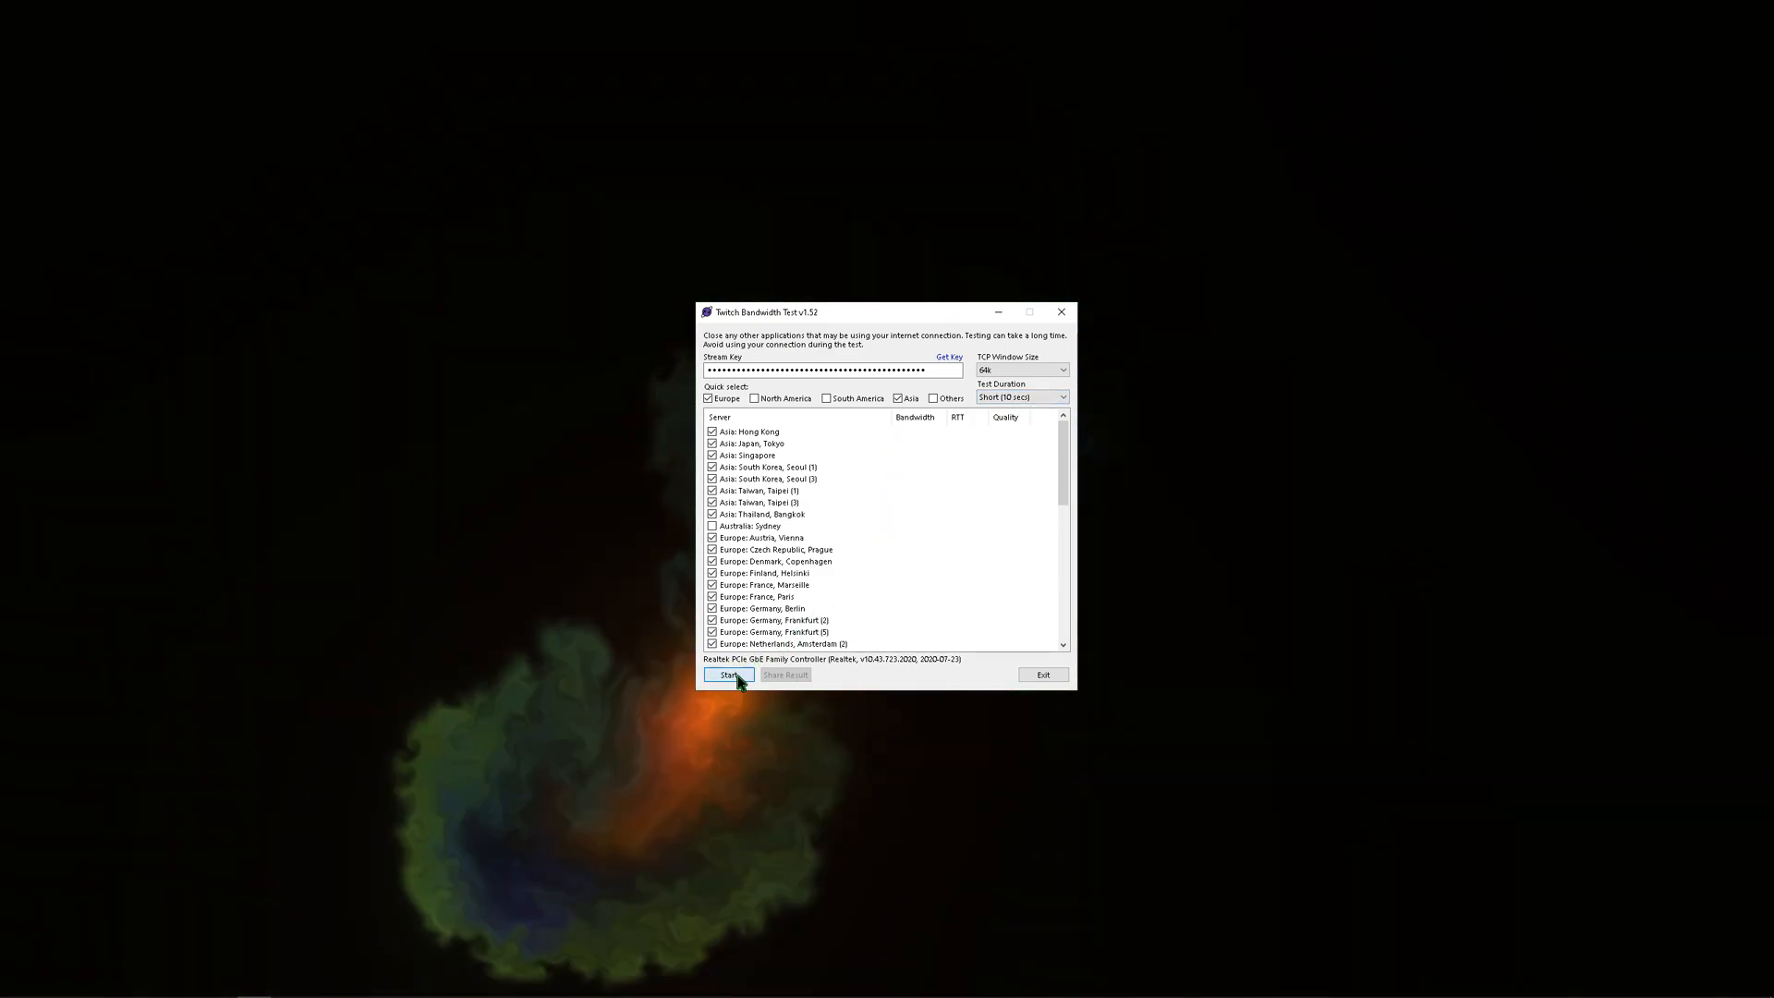
{"action": "left_click", "coordinate": [736, 679]}
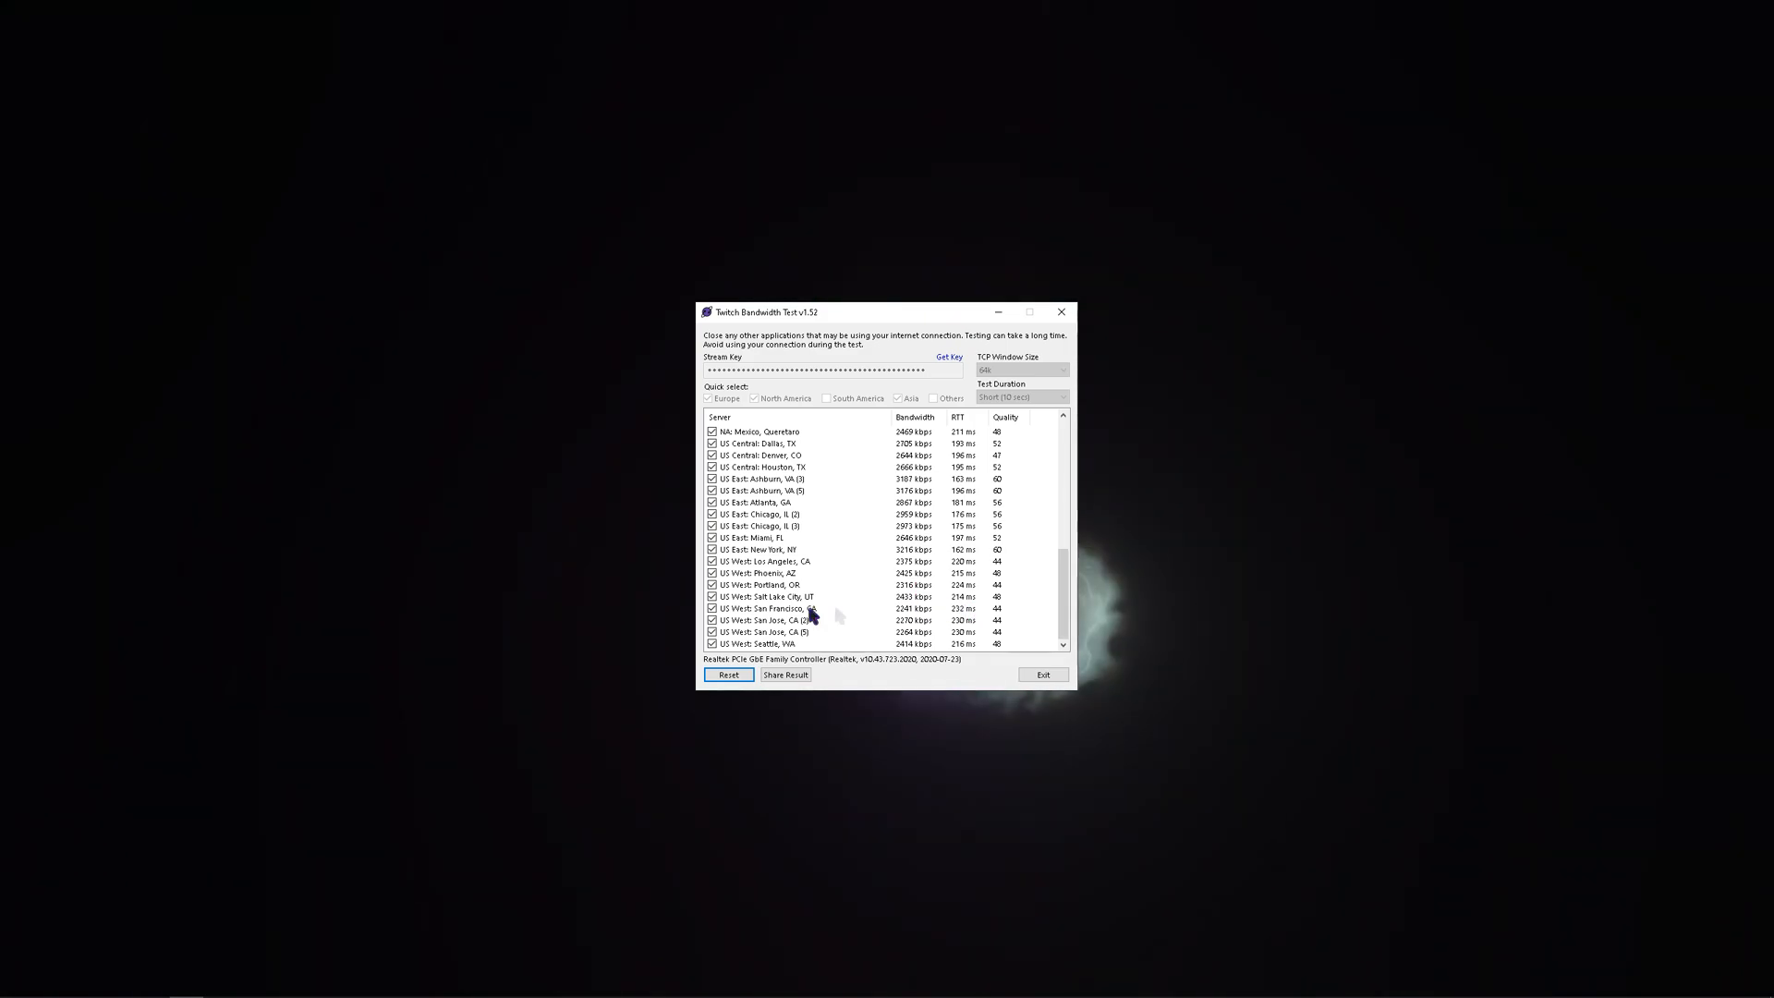
Scroll up through the finished Twitch bandwidth test results to compare bandwidth, RTT and quality per server.
{"action": "scroll", "coordinate": [819, 603], "scroll_direction": "up", "scroll_amount": 3}
{"action": "scroll", "coordinate": [795, 556], "scroll_direction": "up", "scroll_amount": 2}
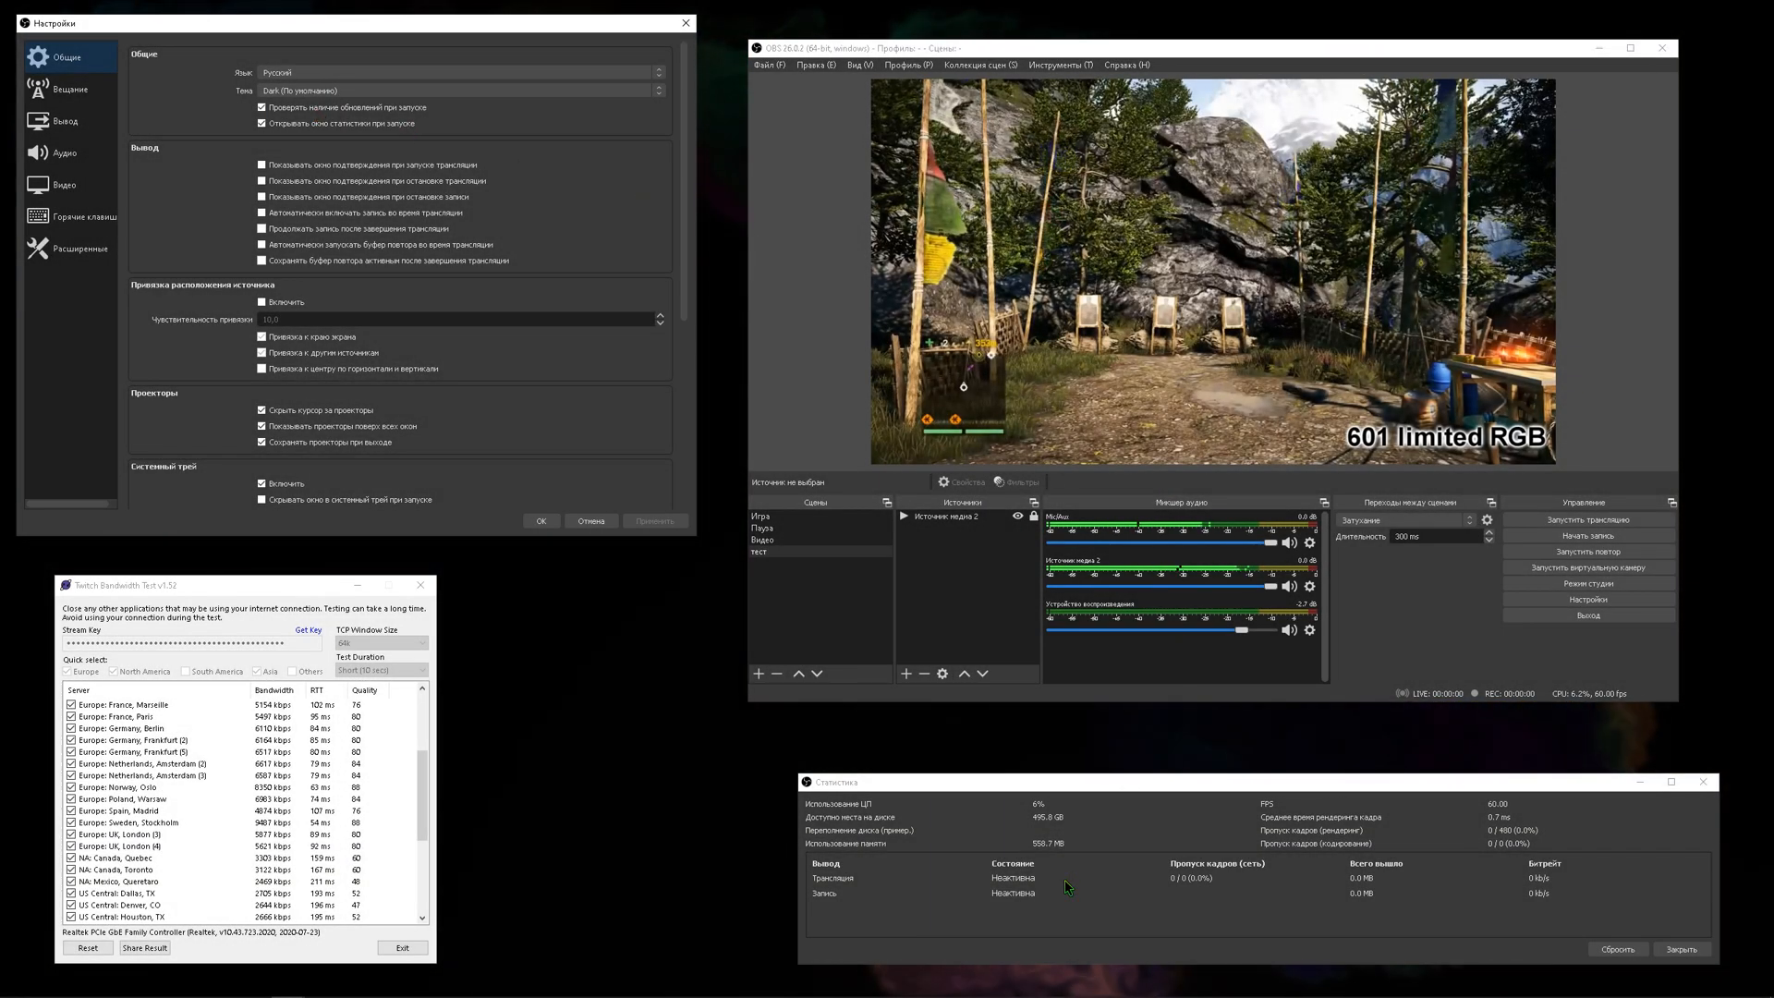
Set the stream service to Twitch, connect the account, and choose the Europe: Sweden, Stockholm server.
{"action": "left_click", "coordinate": [65, 89]}
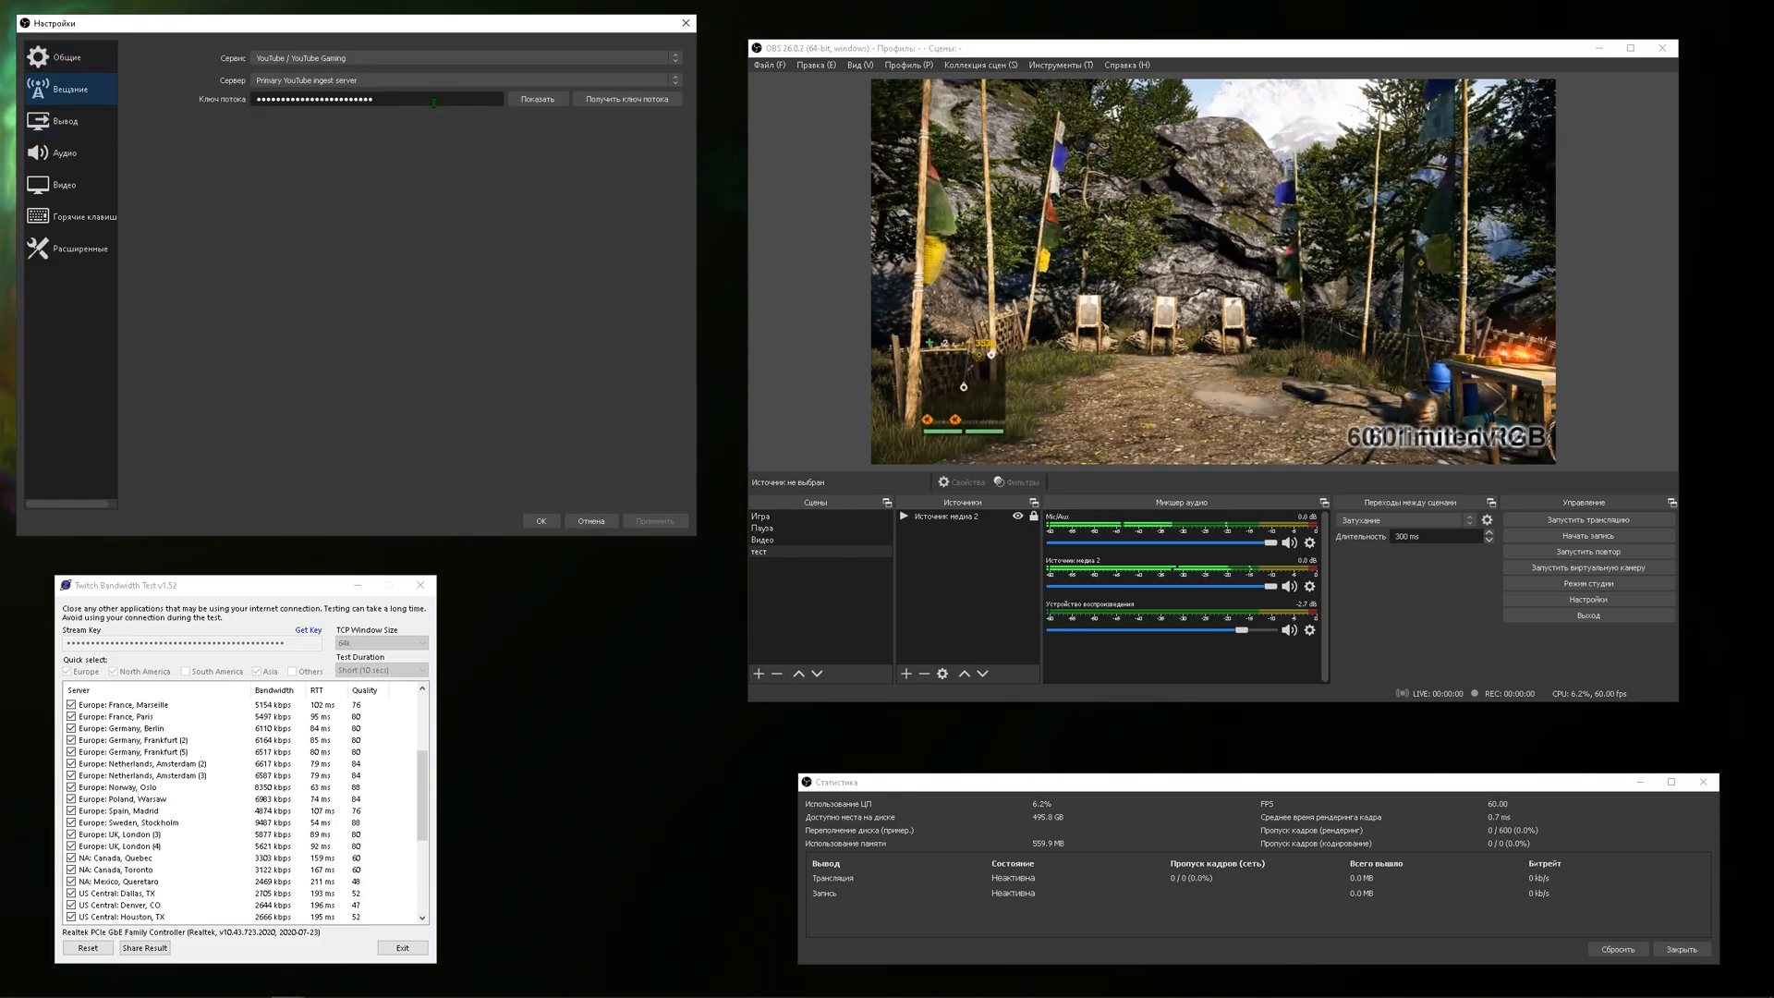
{"action": "left_click", "coordinate": [360, 59]}
{"action": "left_click", "coordinate": [360, 87]}
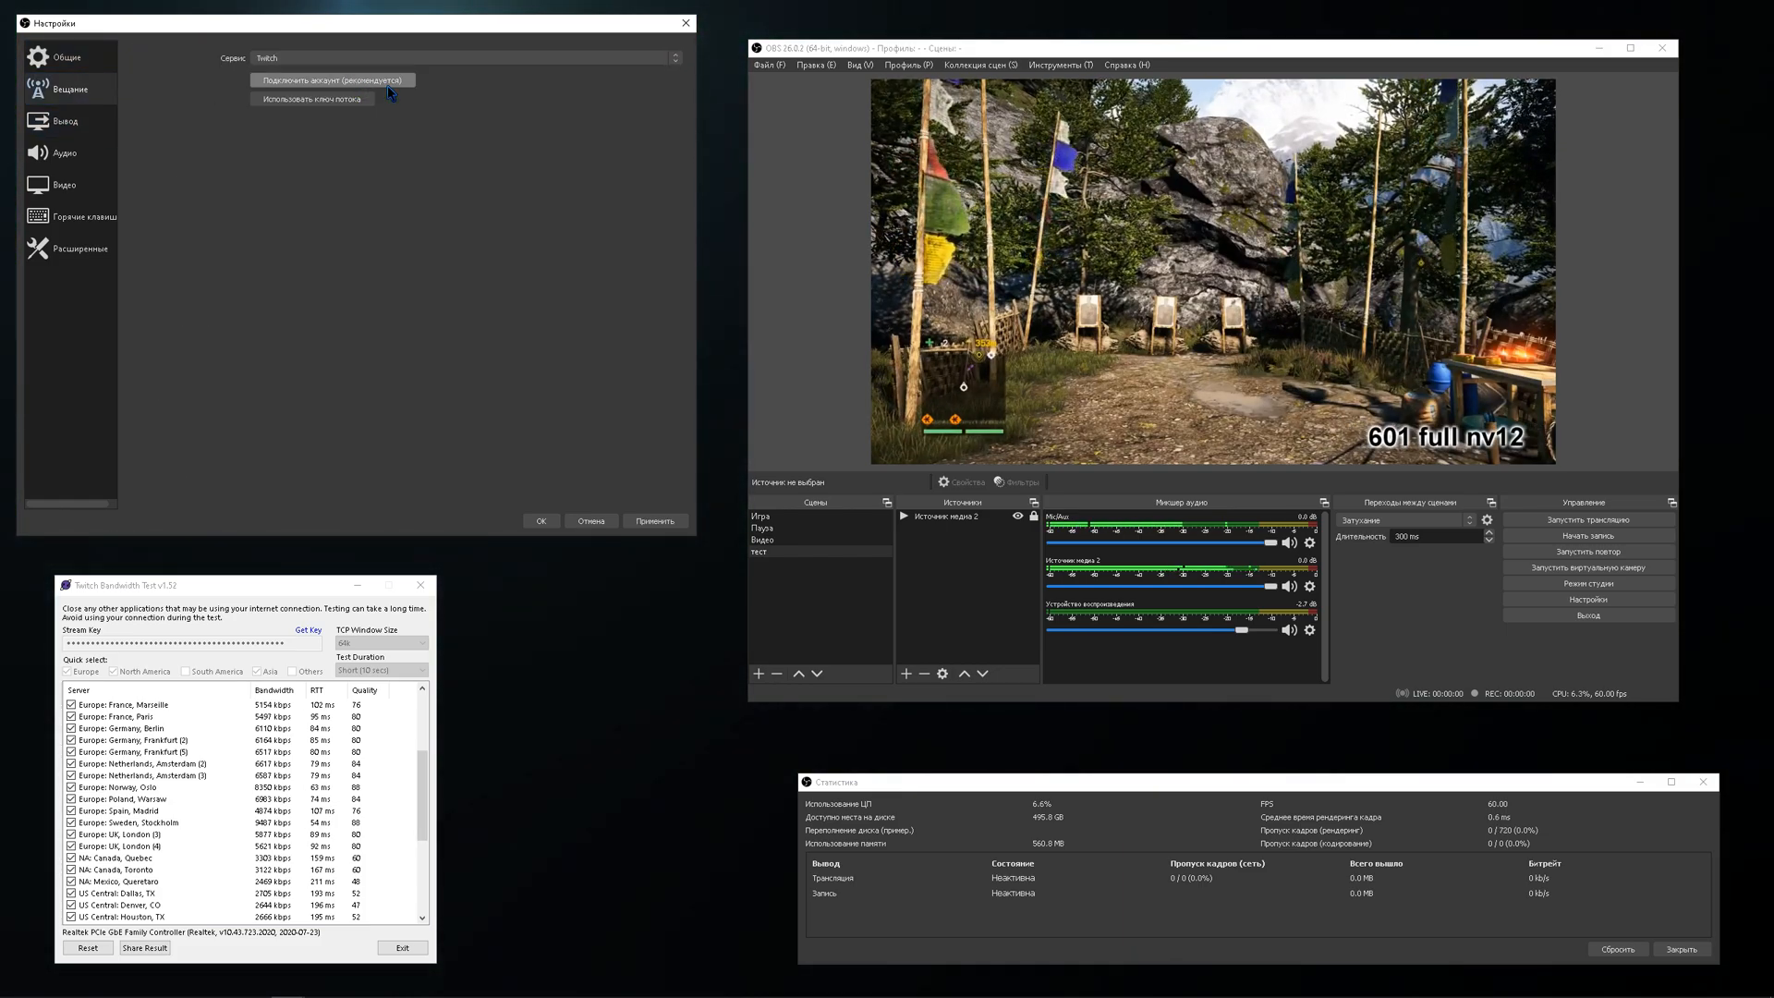
{"action": "left_click", "coordinate": [388, 87]}
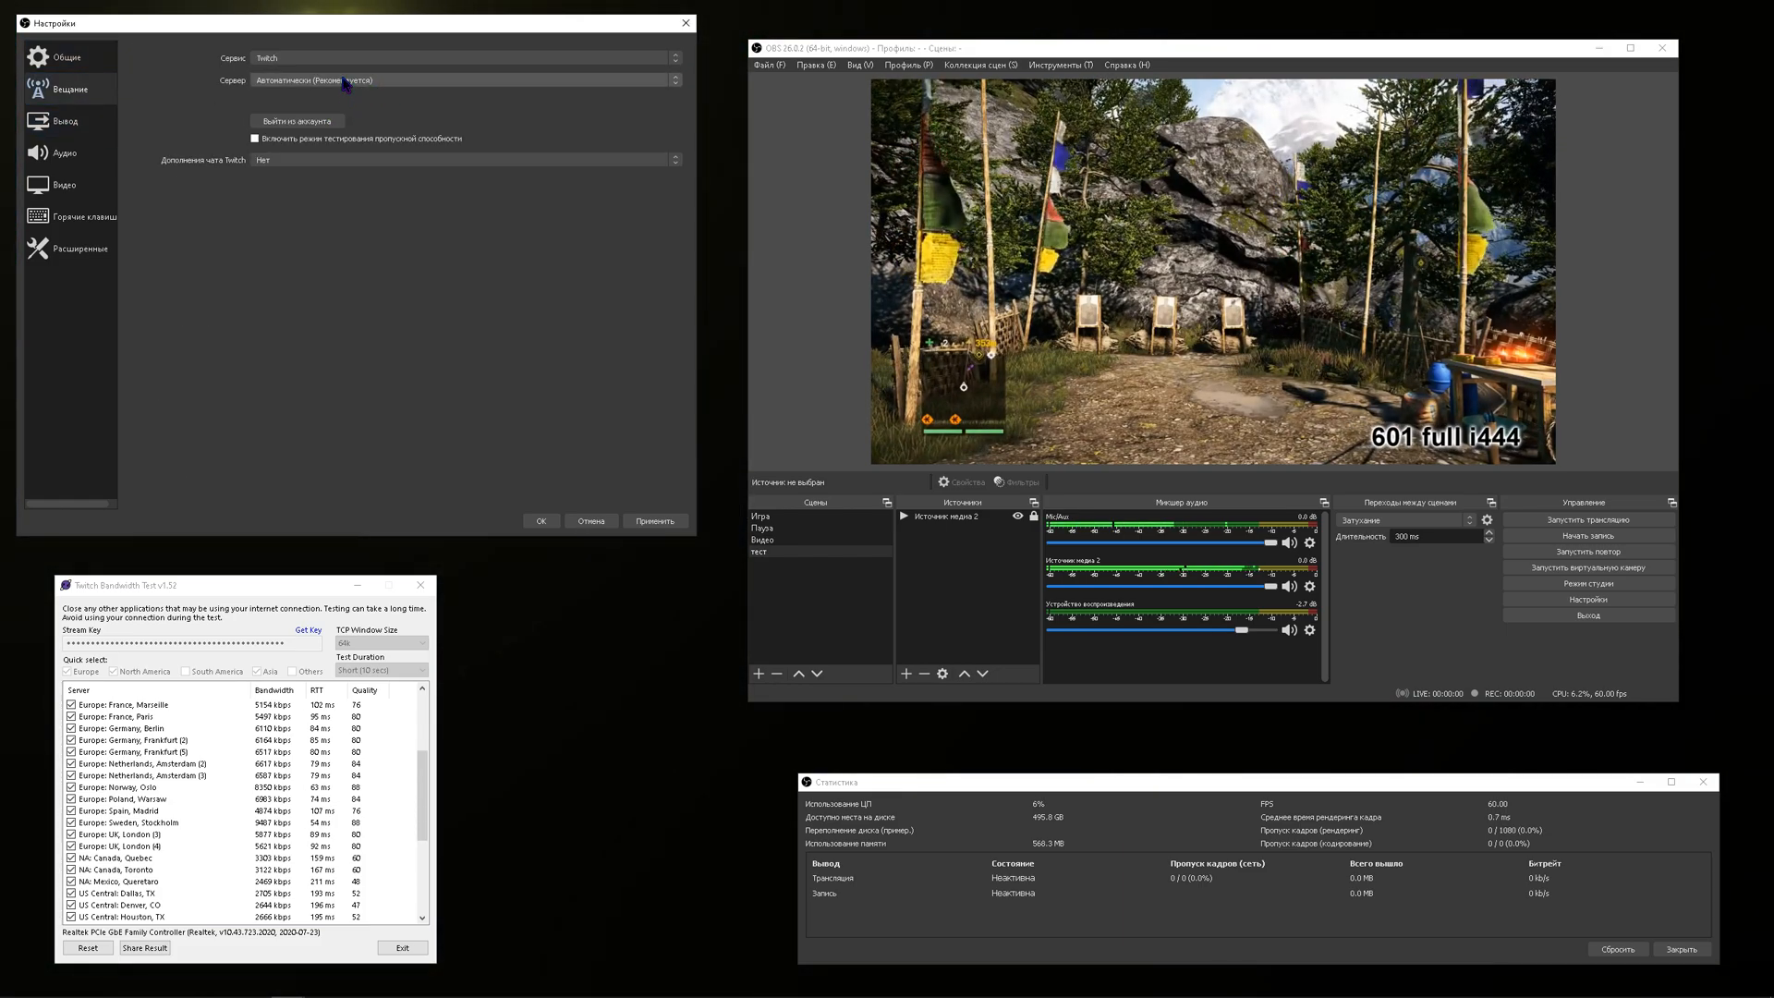
{"action": "left_click", "coordinate": [344, 82]}
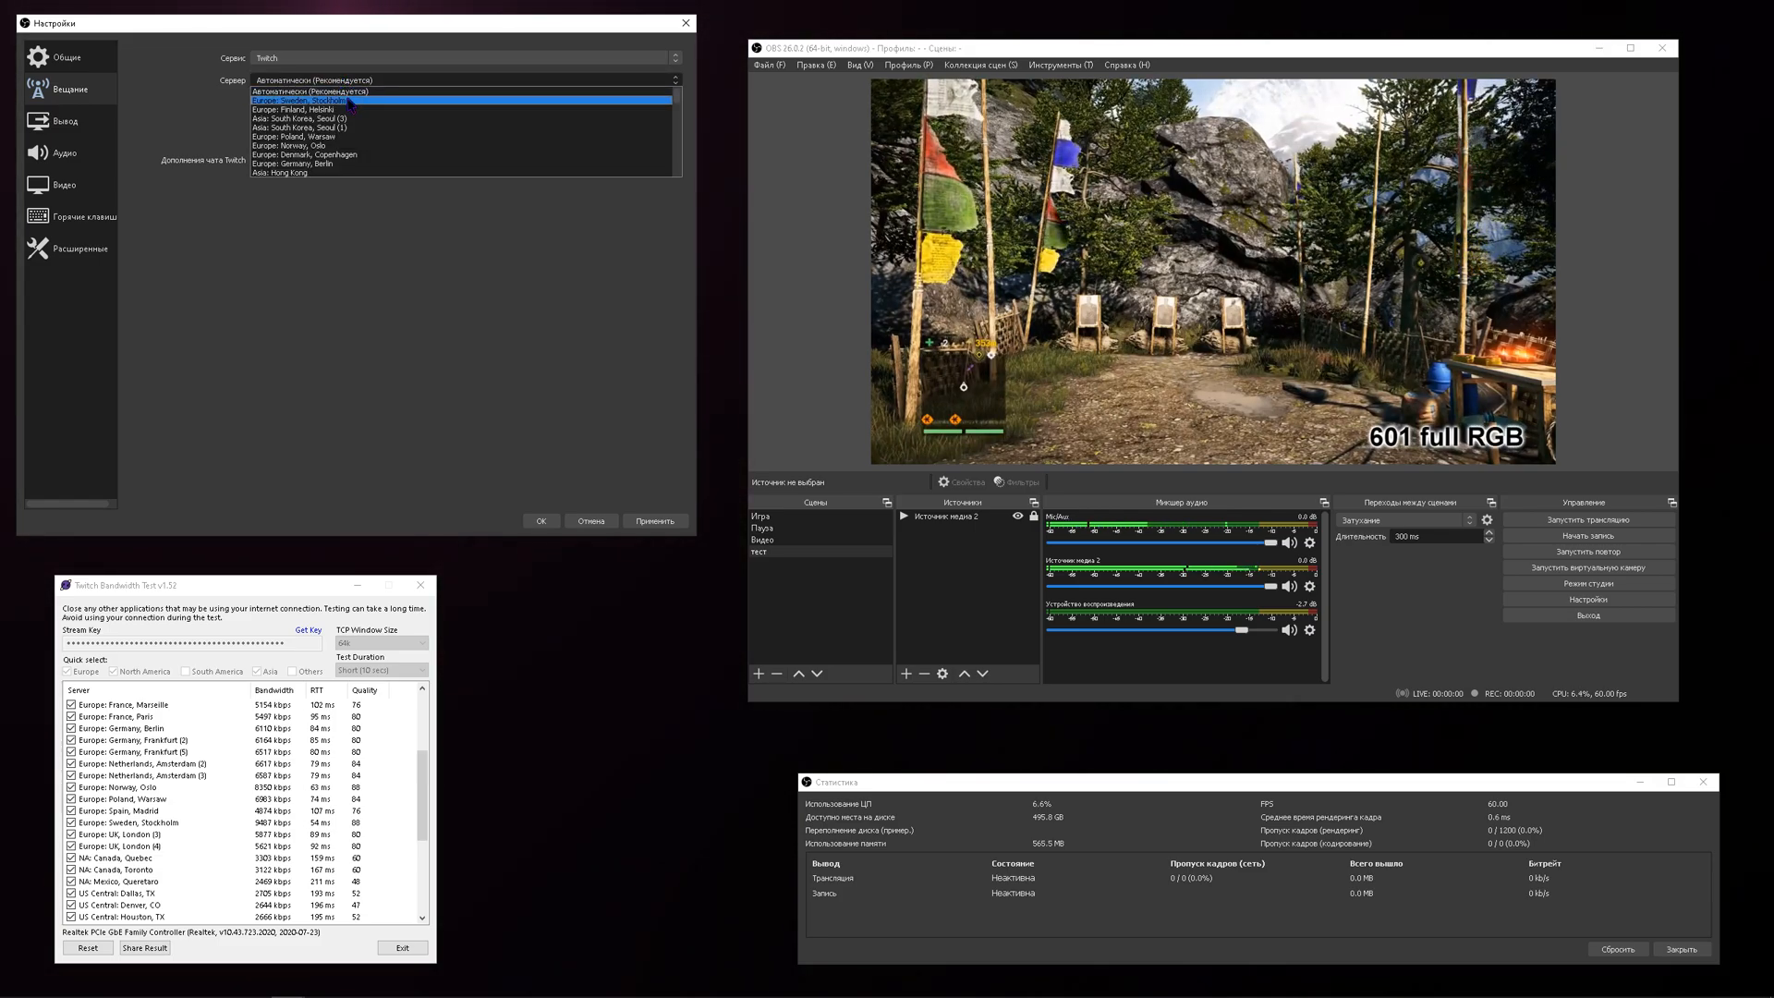
{"action": "left_click", "coordinate": [325, 100]}
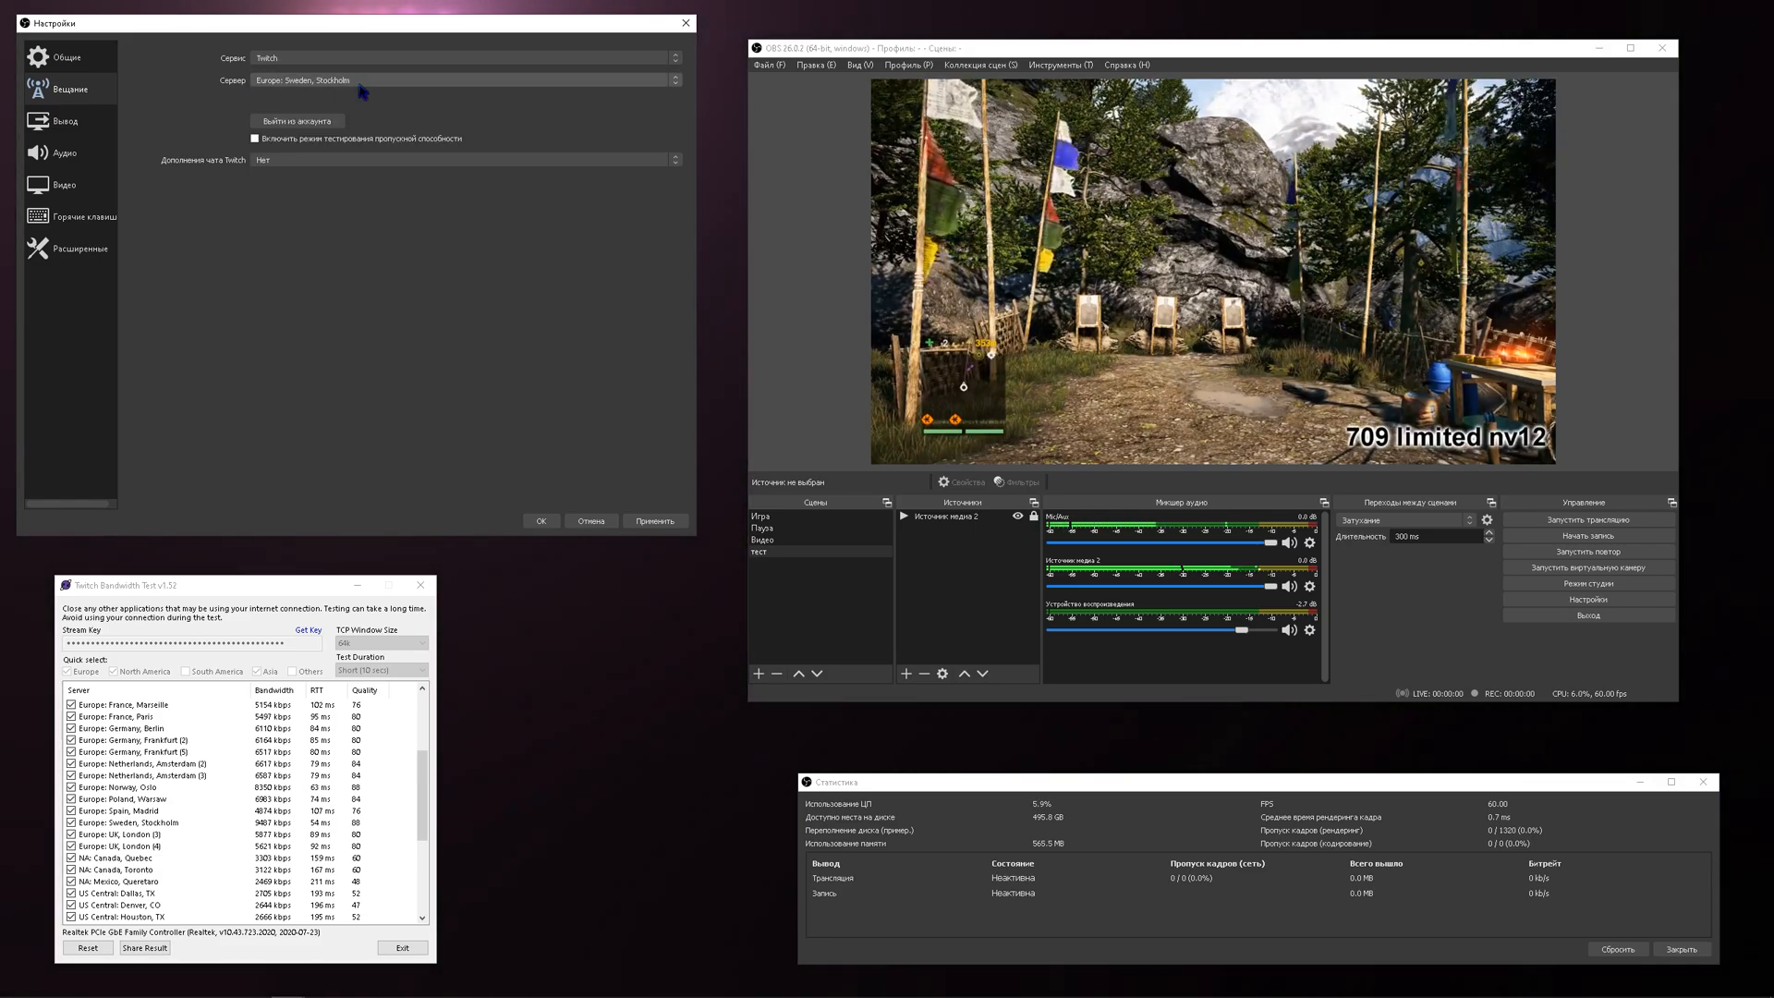